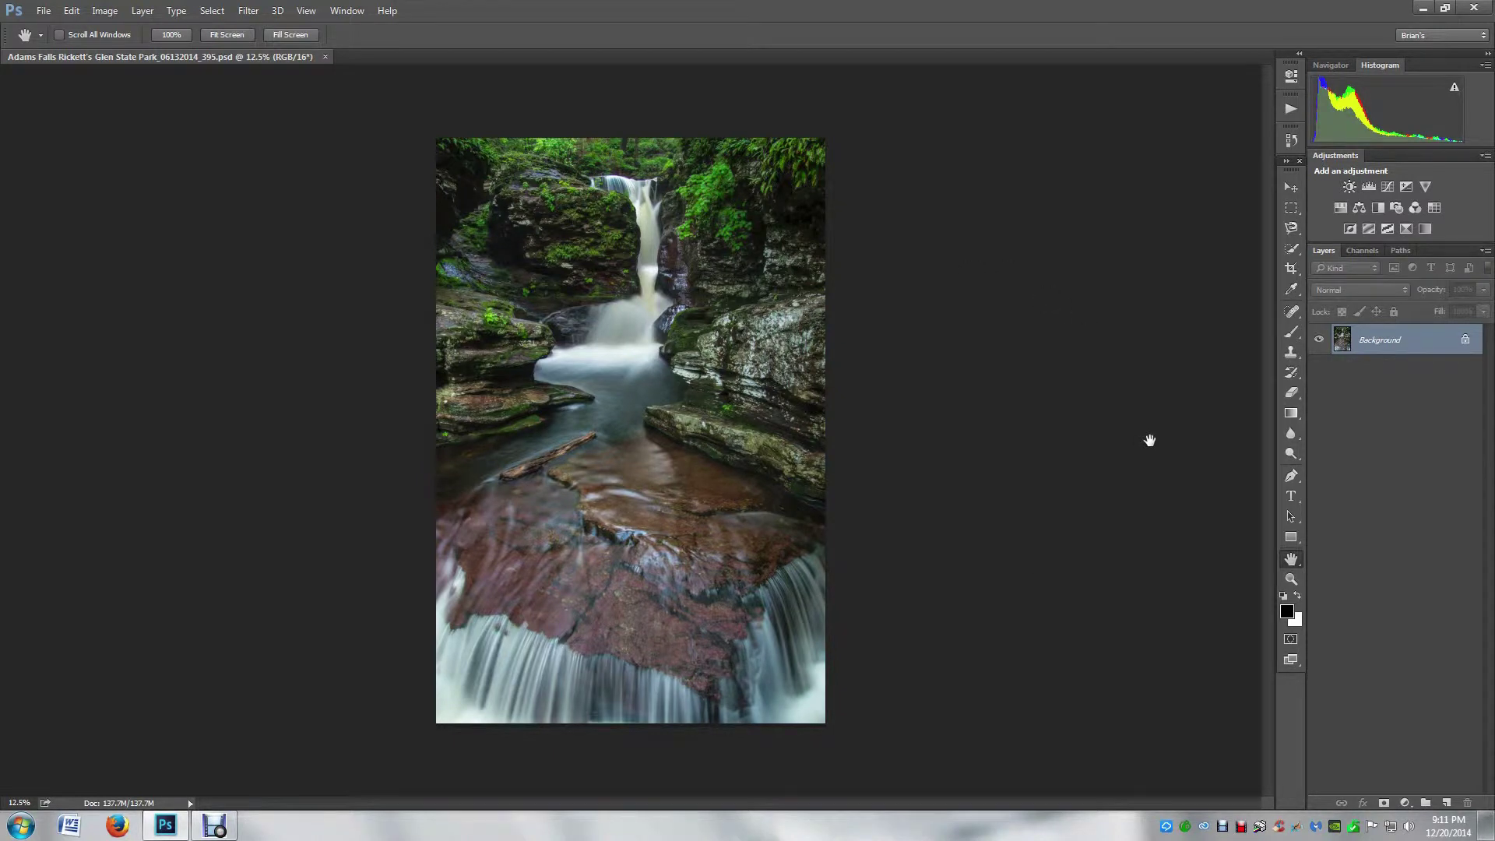
Duplicate the Background layer and name the copy "retouch".
{"action": "key", "text": "ctrl+j"}
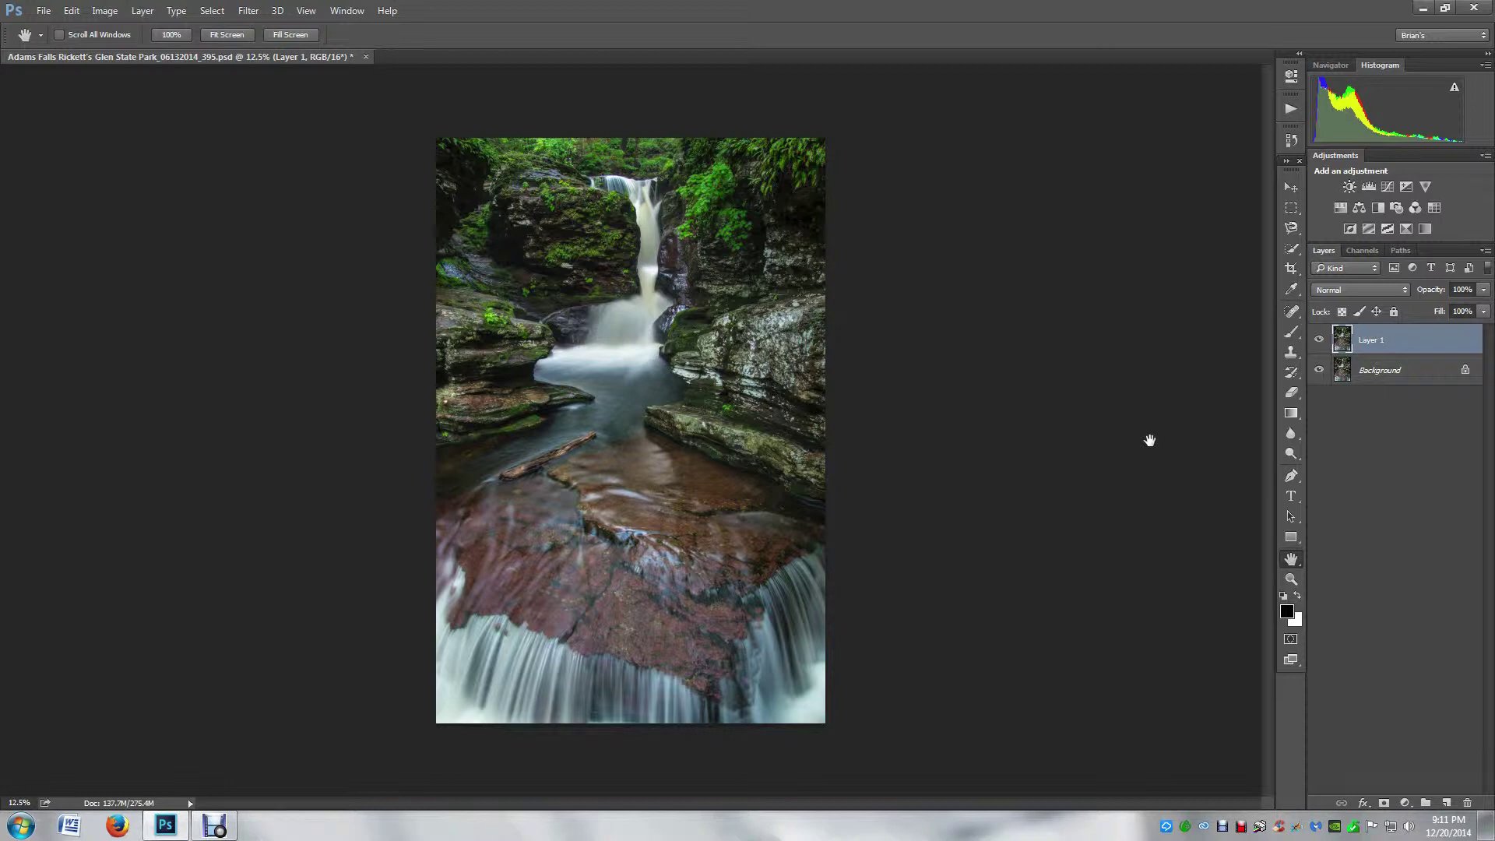
{"action": "double_click", "coordinate": [1384, 339]}
{"action": "type", "text": "retouch"}
{"action": "key", "text": "Return"}
Remove the white blotch and a small bright spot from the right-hand rock ledge with the content-aware Spot Healing Brush at 100% zoom.
{"action": "left_click", "coordinate": [1291, 579]}
{"action": "double_click", "coordinate": [1291, 581]}
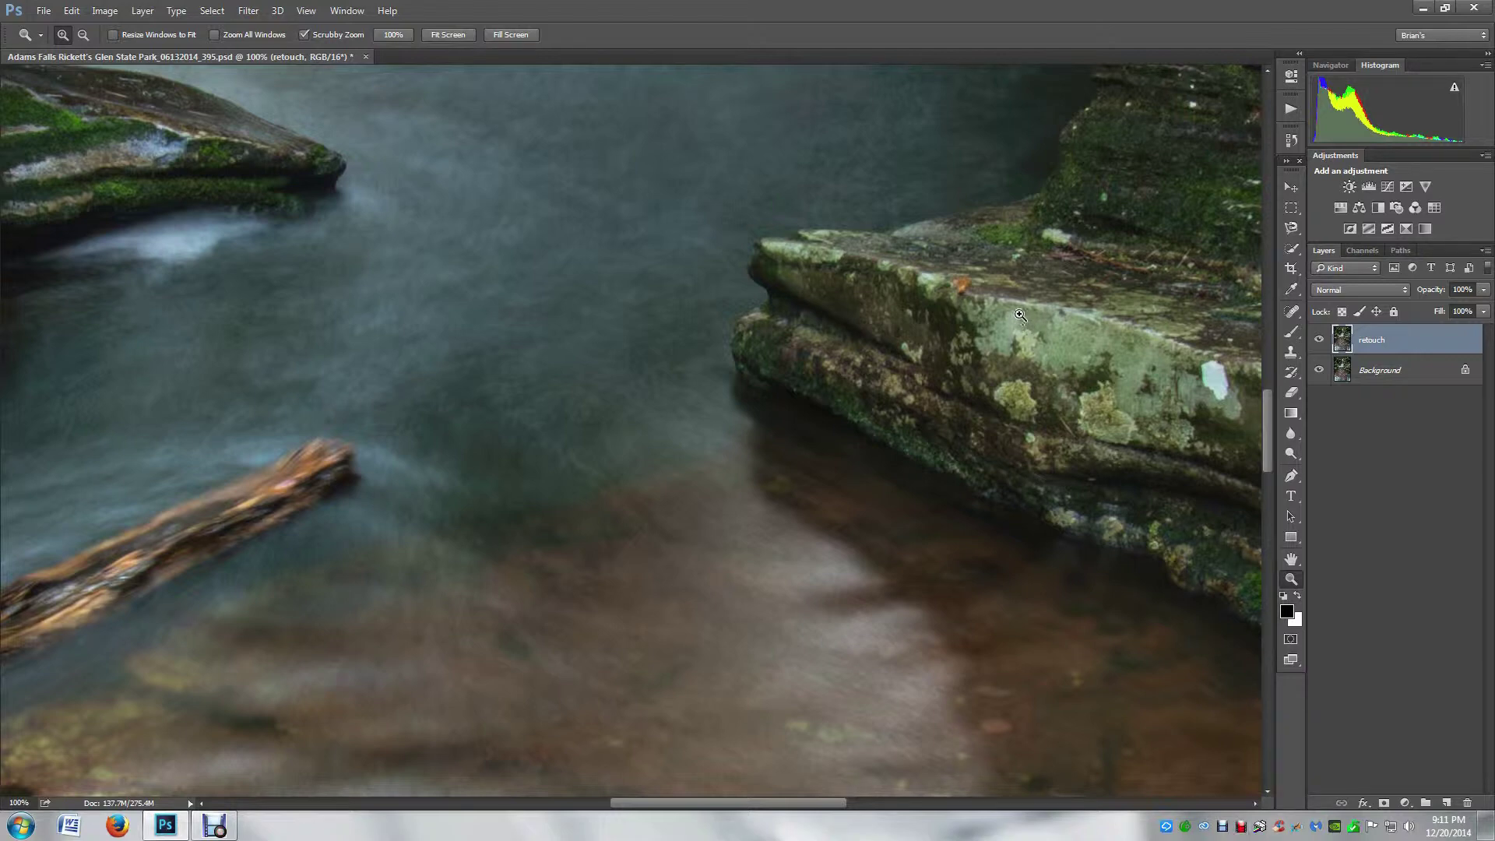
{"action": "left_click_drag", "start_coordinate": [1027, 313], "coordinate": [503, 333]}
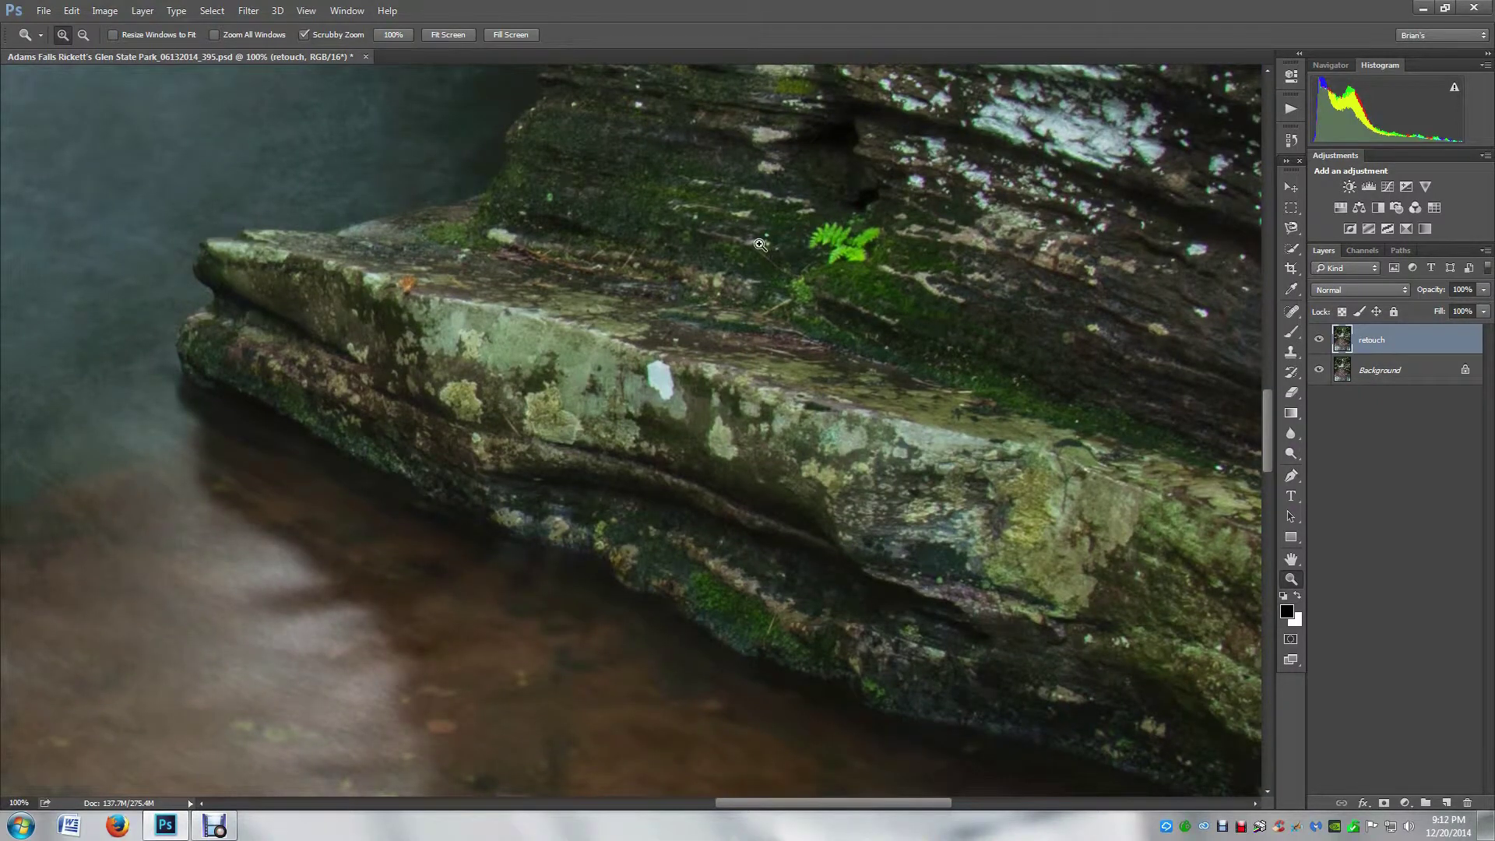
{"action": "key", "text": "j"}
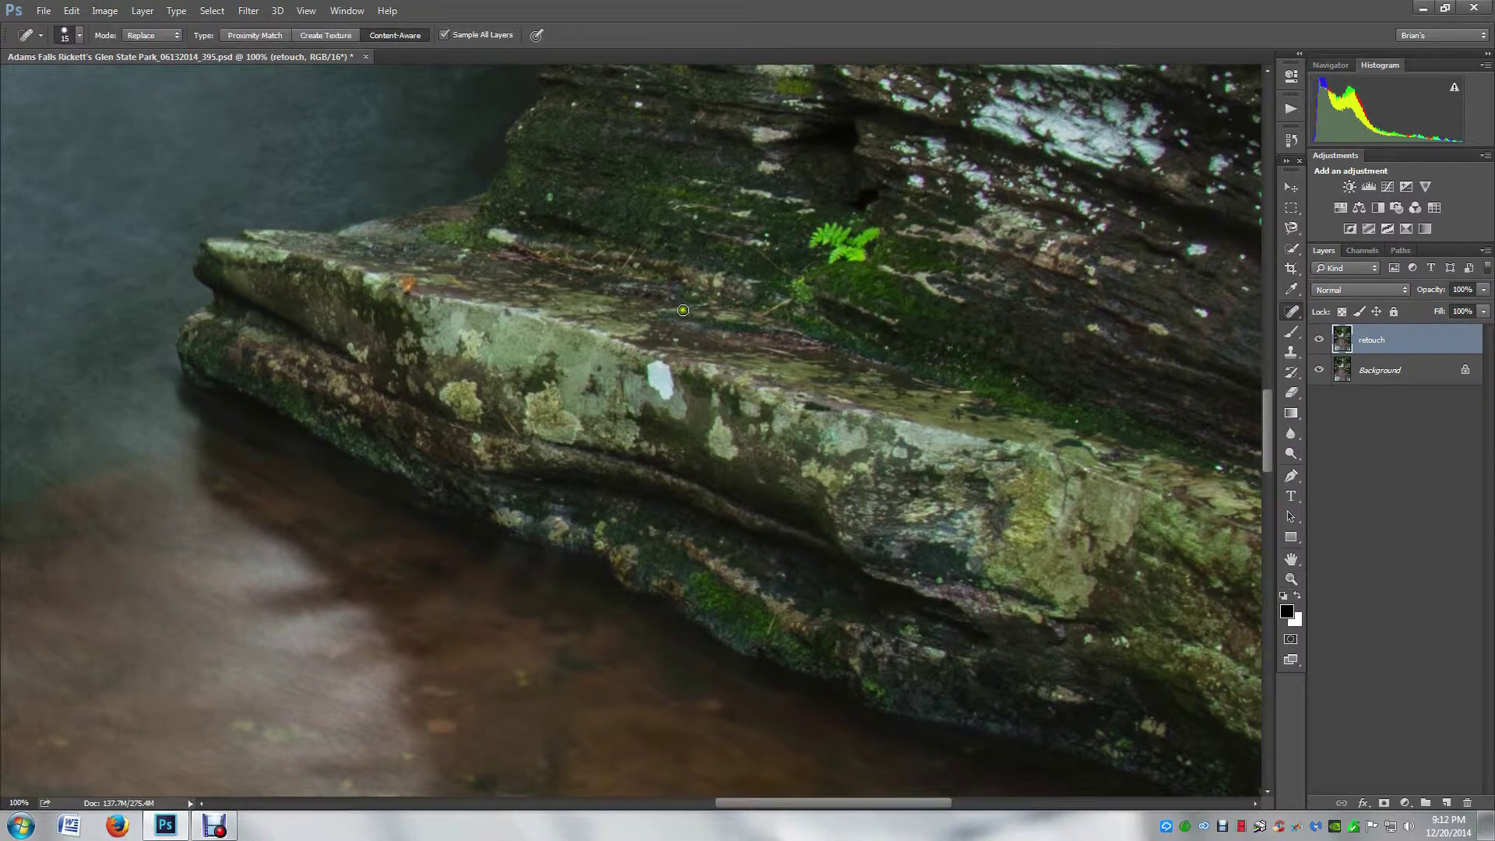
{"action": "mouse_move", "coordinate": [655, 369]}
{"action": "left_mouse_down"}
{"action": "mouse_move", "coordinate": [662, 402]}
{"action": "mouse_move", "coordinate": [654, 366]}
{"action": "mouse_move", "coordinate": [689, 407]}
{"action": "left_mouse_up"}
{"action": "left_click", "coordinate": [1220, 469]}
Heal the small bright specks where the right-hand ledge meets the dark rock near the photo's edge.
{"action": "left_click_drag", "start_coordinate": [1091, 524], "coordinate": [548, 342]}
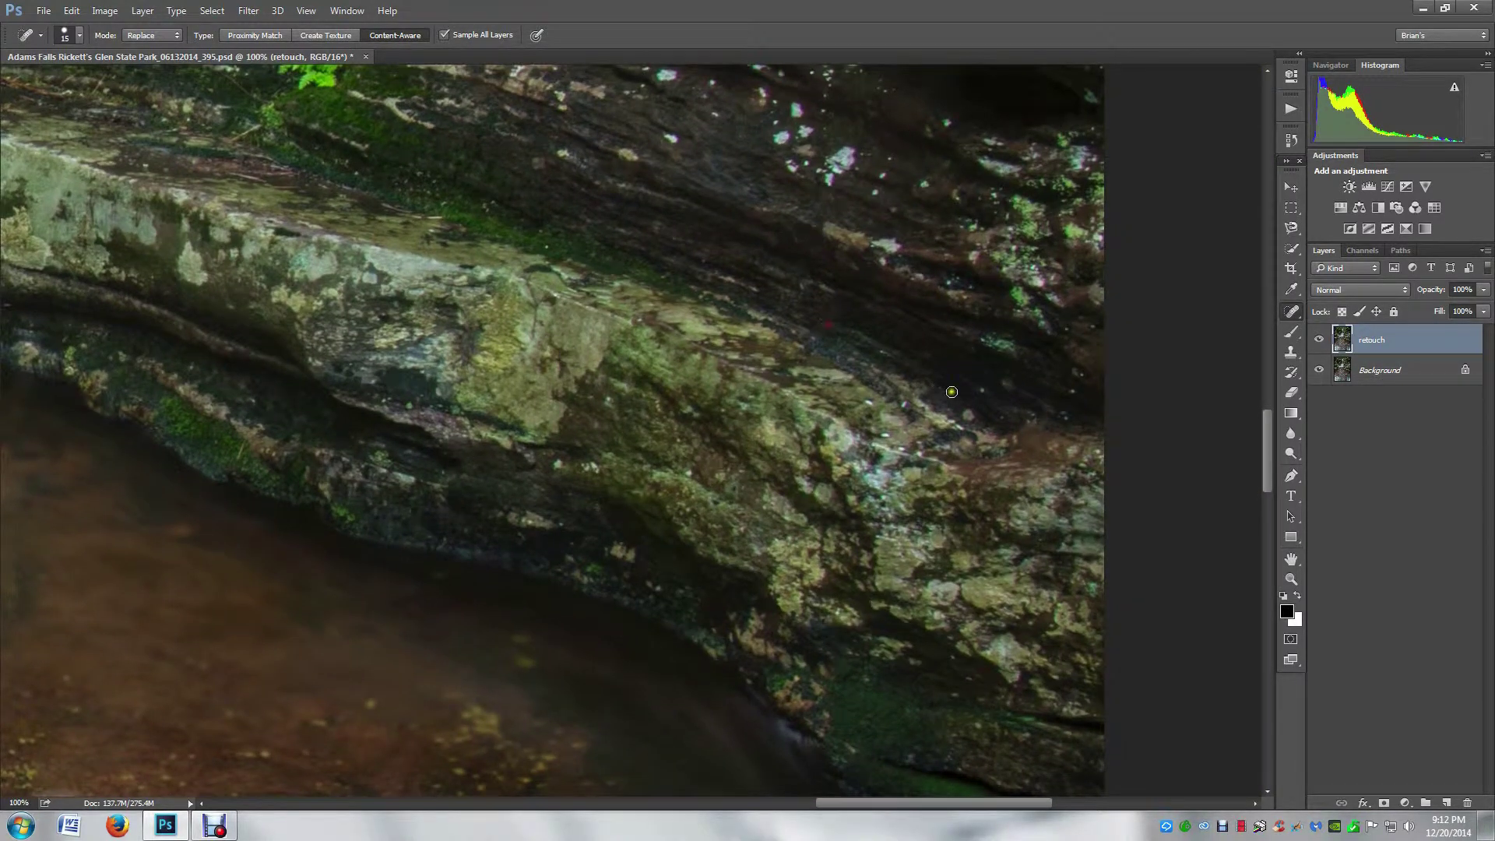
{"action": "left_click", "coordinate": [888, 351]}
{"action": "left_click", "coordinate": [1074, 392]}
Heal the bright triangular spot below the red rock and small blemishes in the foreground waterfall.
{"action": "left_click_drag", "start_coordinate": [968, 540], "coordinate": [728, 100]}
{"action": "left_click_drag", "start_coordinate": [779, 545], "coordinate": [750, 285]}
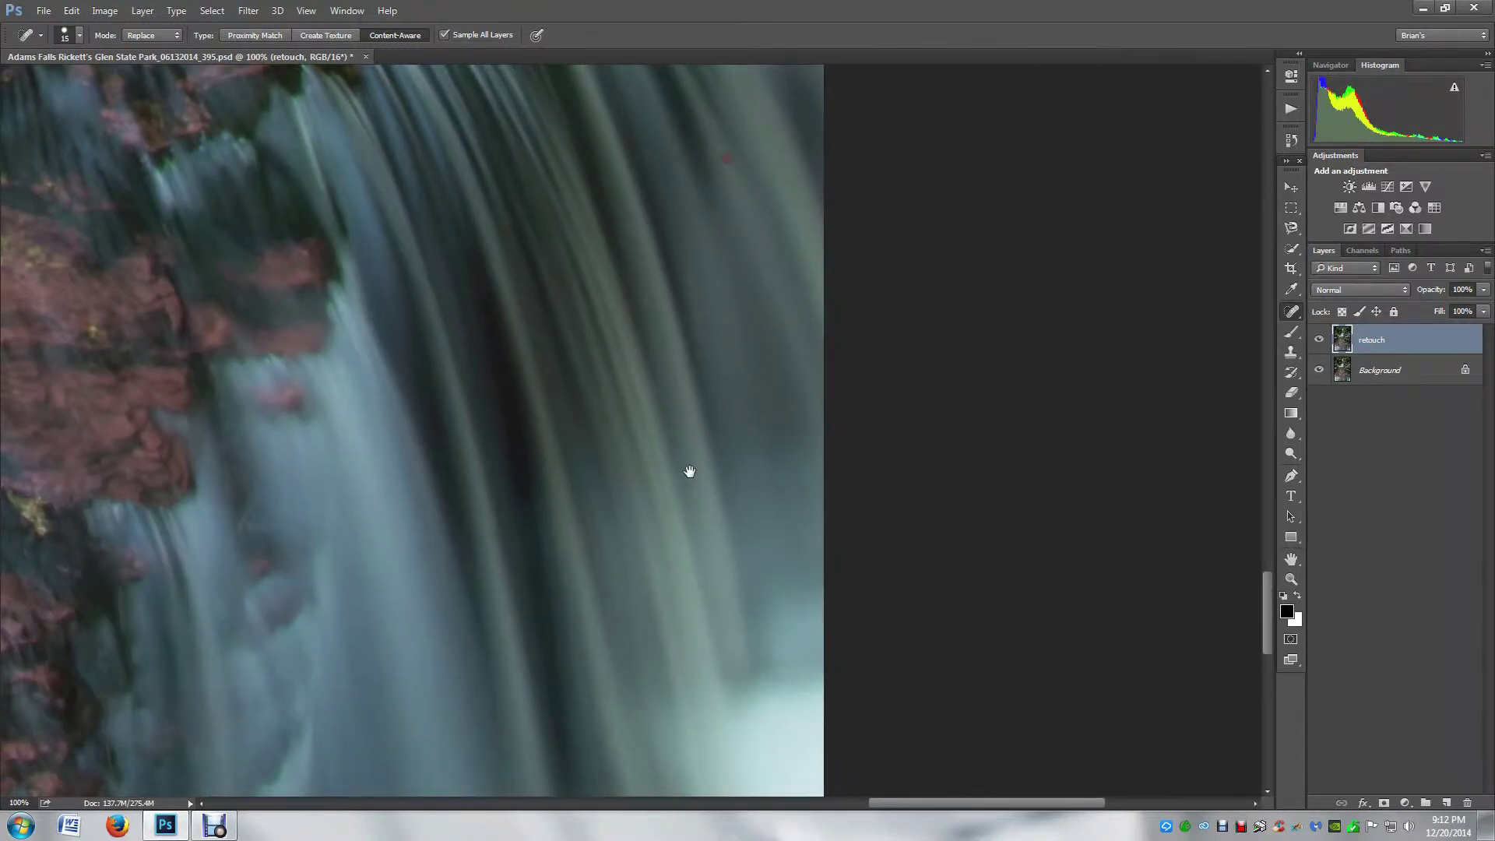
{"action": "left_click_drag", "start_coordinate": [689, 471], "coordinate": [795, 494]}
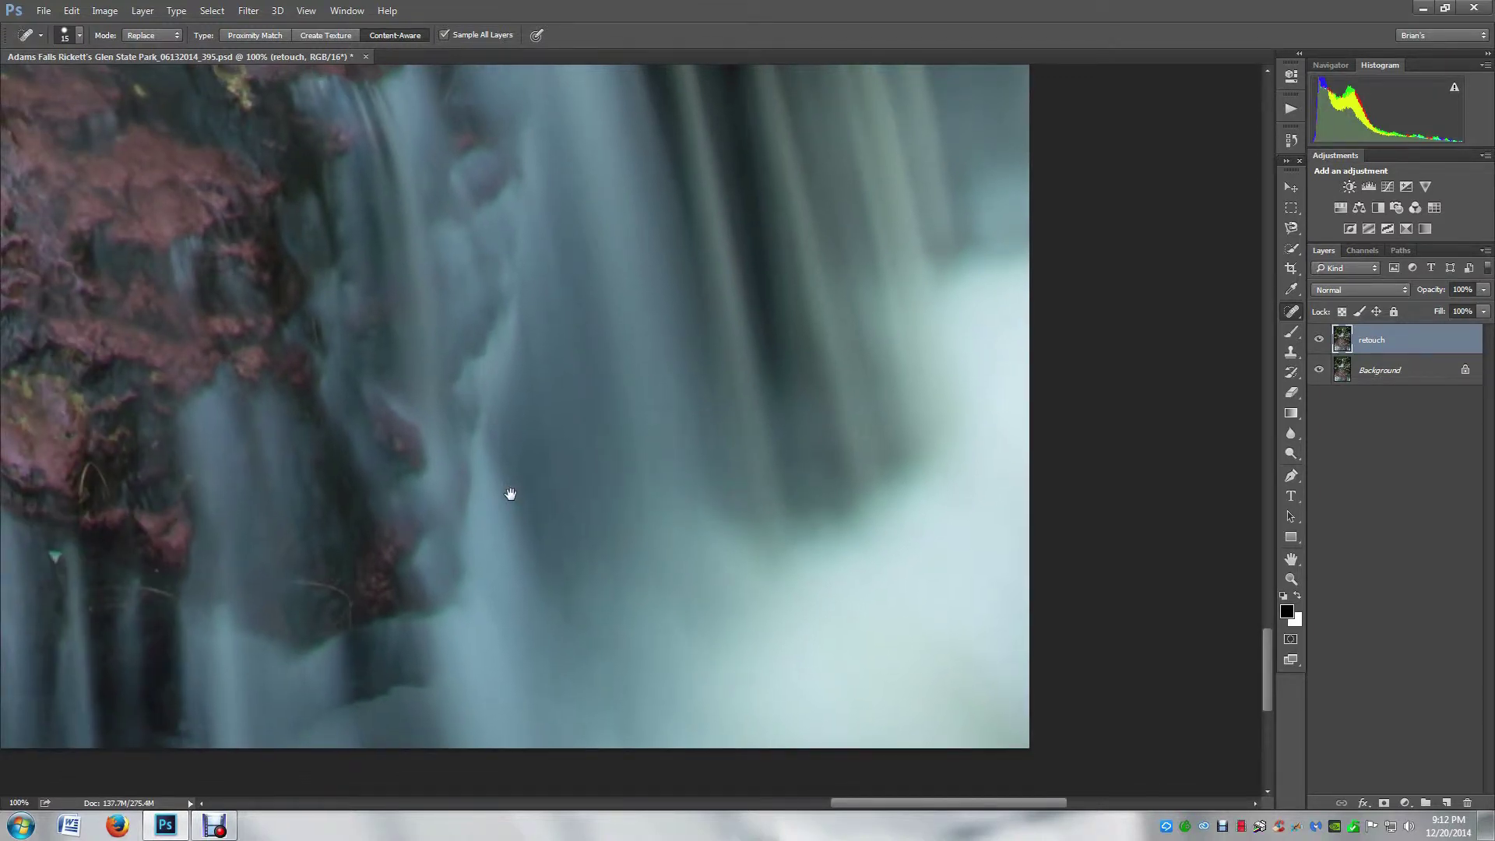
{"action": "left_click_drag", "start_coordinate": [518, 492], "coordinate": [1073, 483]}
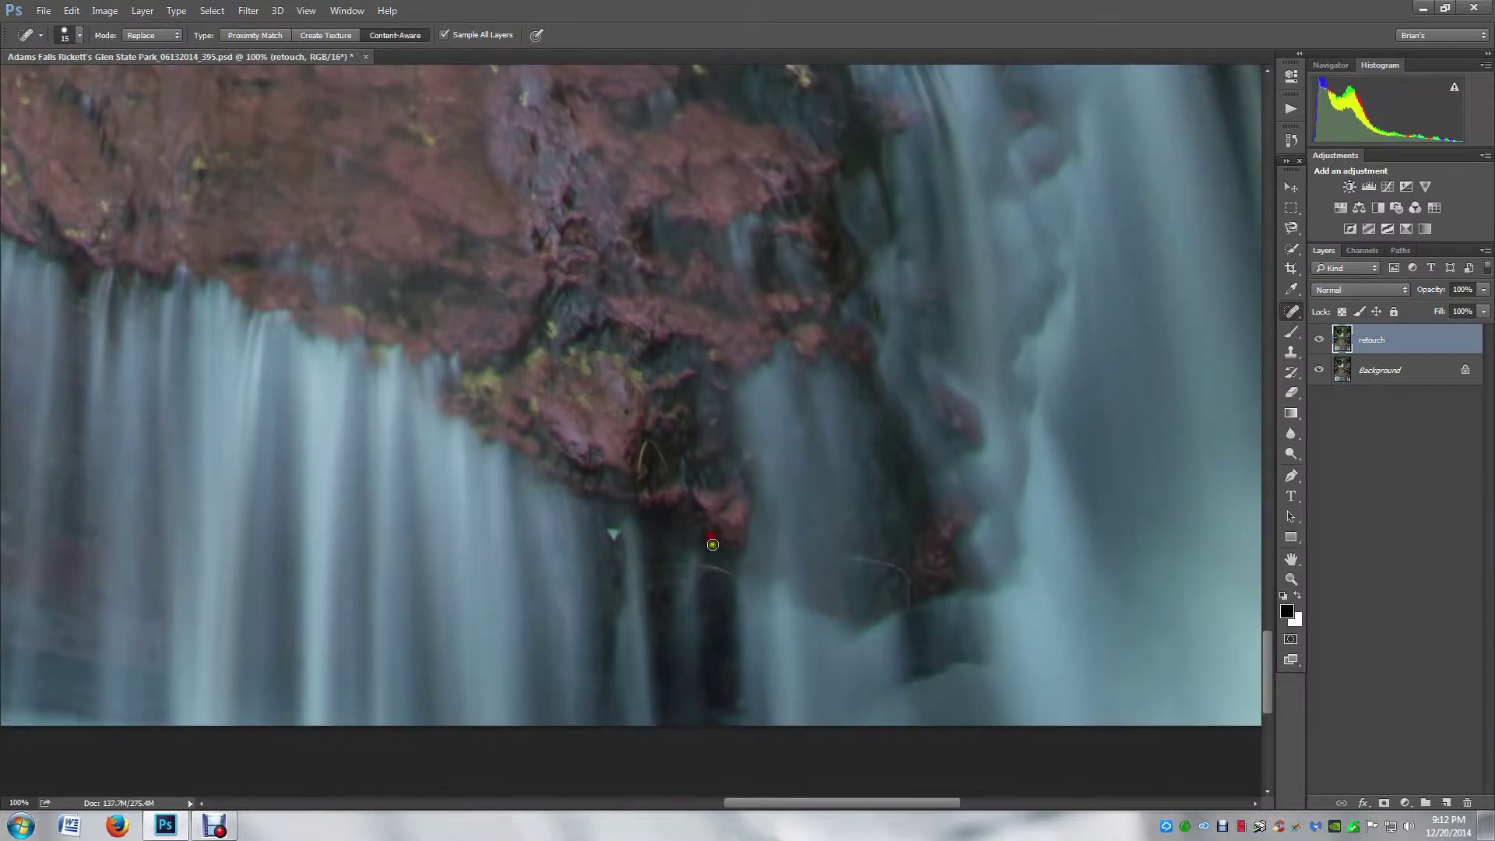
{"action": "left_click", "coordinate": [617, 529]}
{"action": "left_click_drag", "start_coordinate": [614, 533], "coordinate": [621, 536]}
{"action": "left_click", "coordinate": [429, 279]}
{"action": "left_click", "coordinate": [333, 348]}
Heal the bright green speck on the dark rock beside the water at the photo's right edge.
{"action": "left_click_drag", "start_coordinate": [256, 413], "coordinate": [841, 377]}
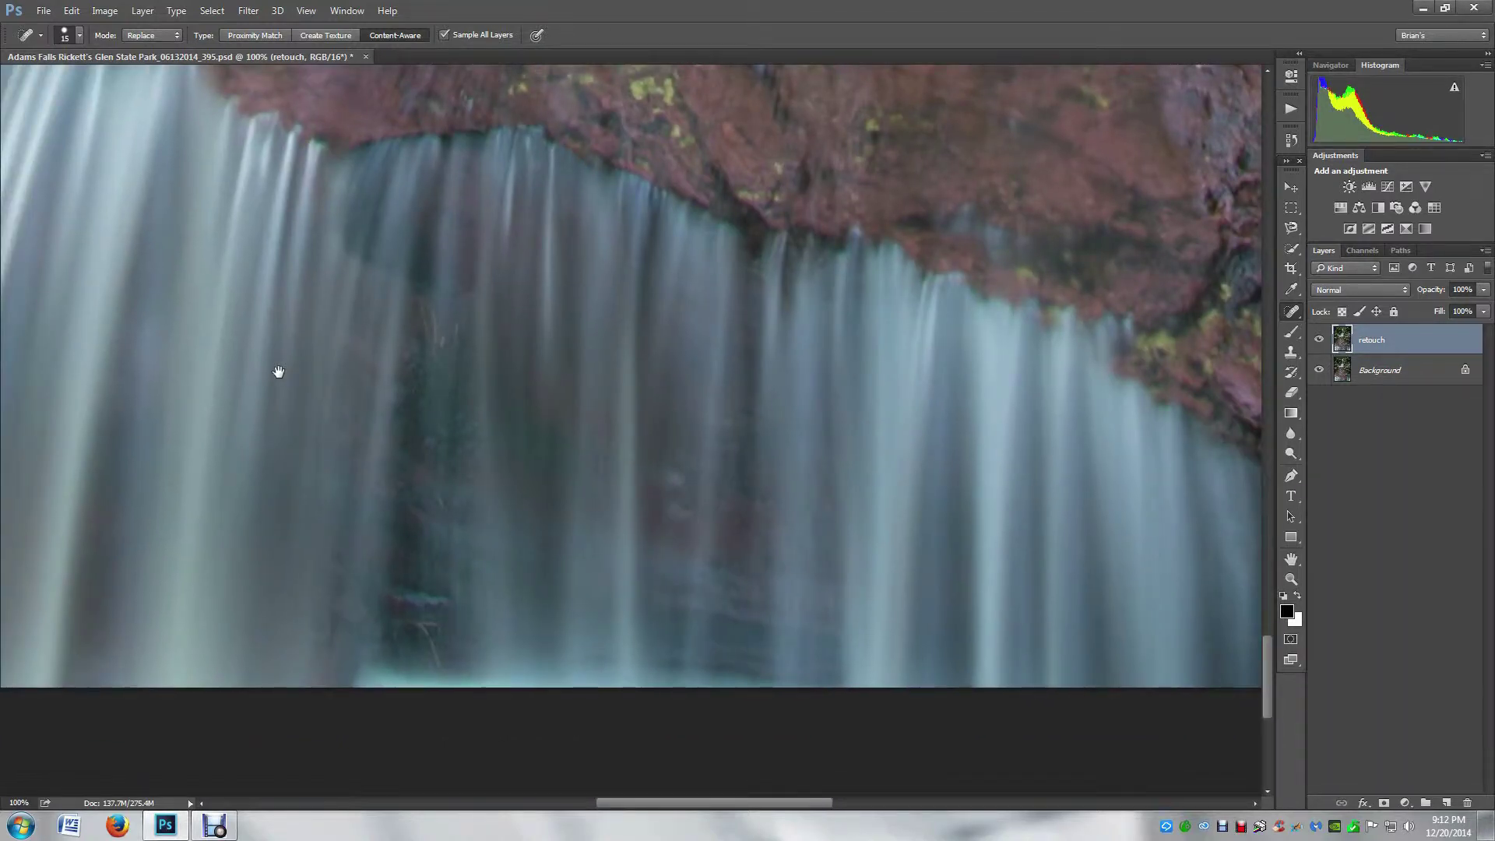
{"action": "left_click_drag", "start_coordinate": [67, 370], "coordinate": [427, 511]}
{"action": "left_click_drag", "start_coordinate": [354, 330], "coordinate": [551, 424]}
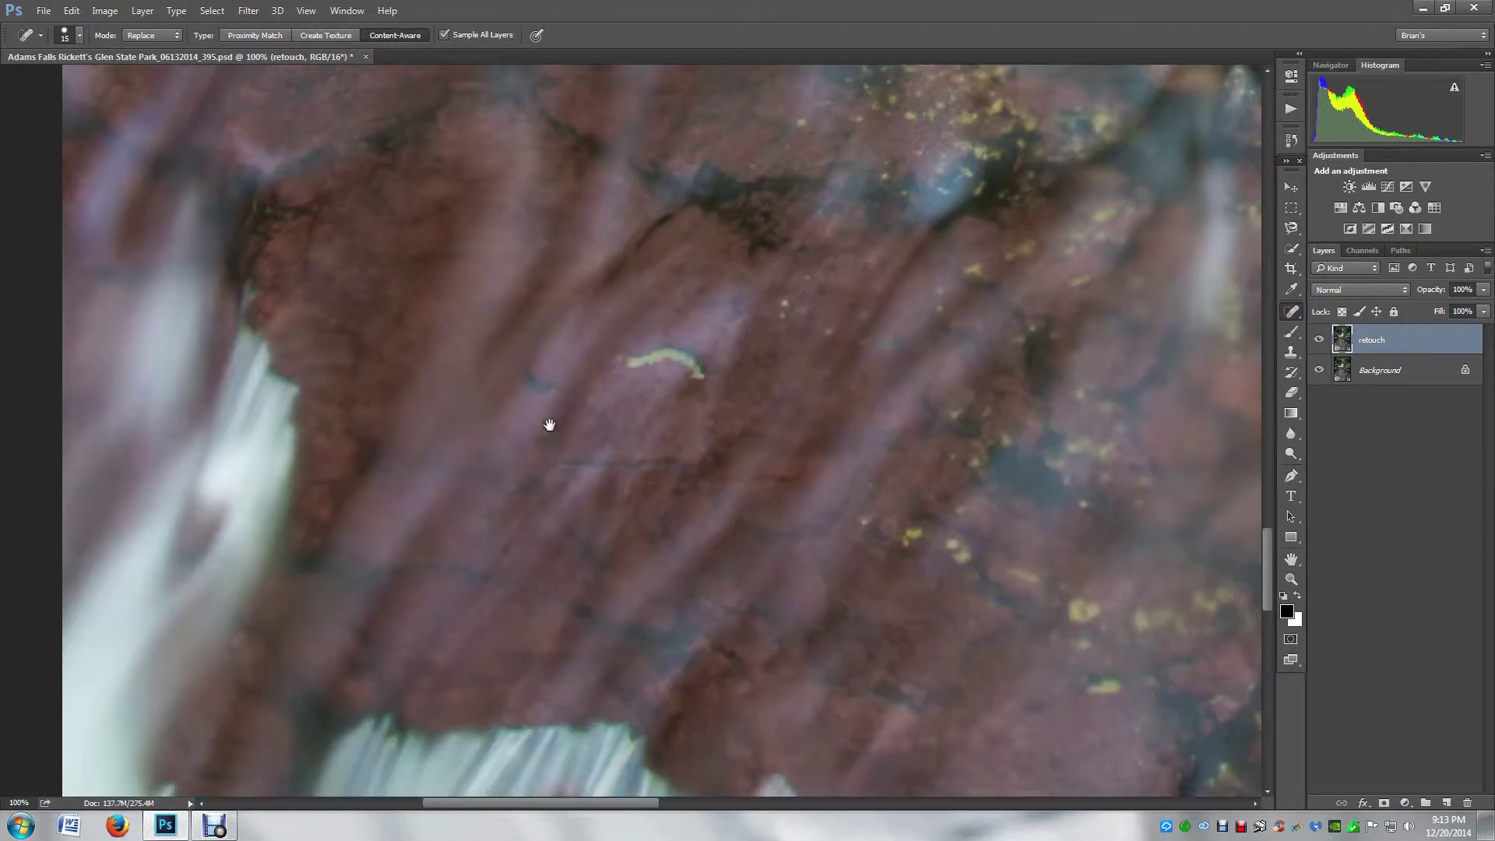
{"action": "left_click_drag", "start_coordinate": [795, 357], "coordinate": [493, 451]}
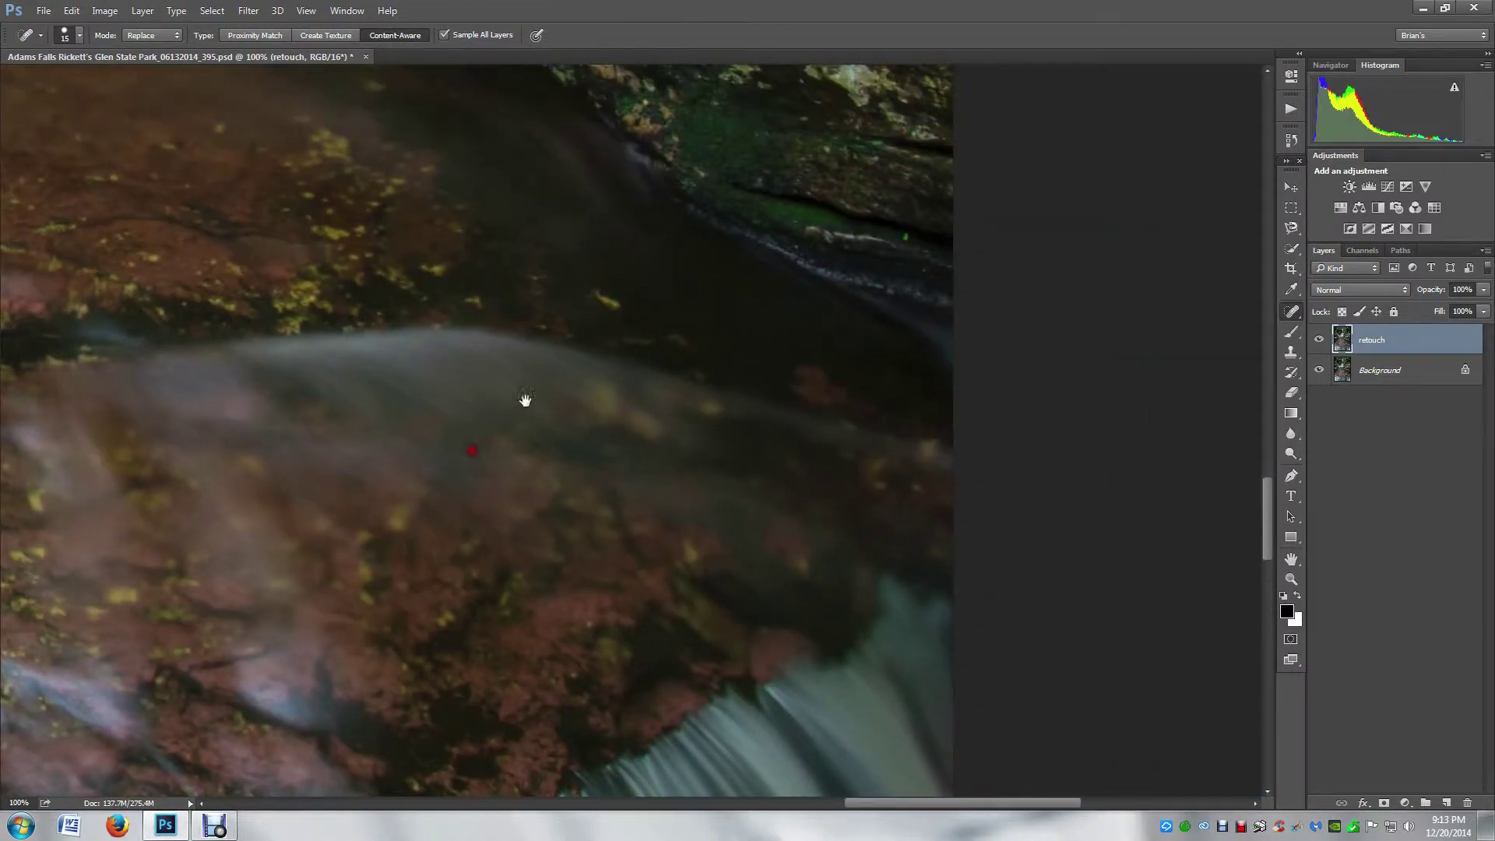
{"action": "left_click", "coordinate": [906, 237]}
Examine the red rock shelf, the fallen log and the surrounding water for remaining distracting spots.
{"action": "left_click_drag", "start_coordinate": [269, 387], "coordinate": [671, 371]}
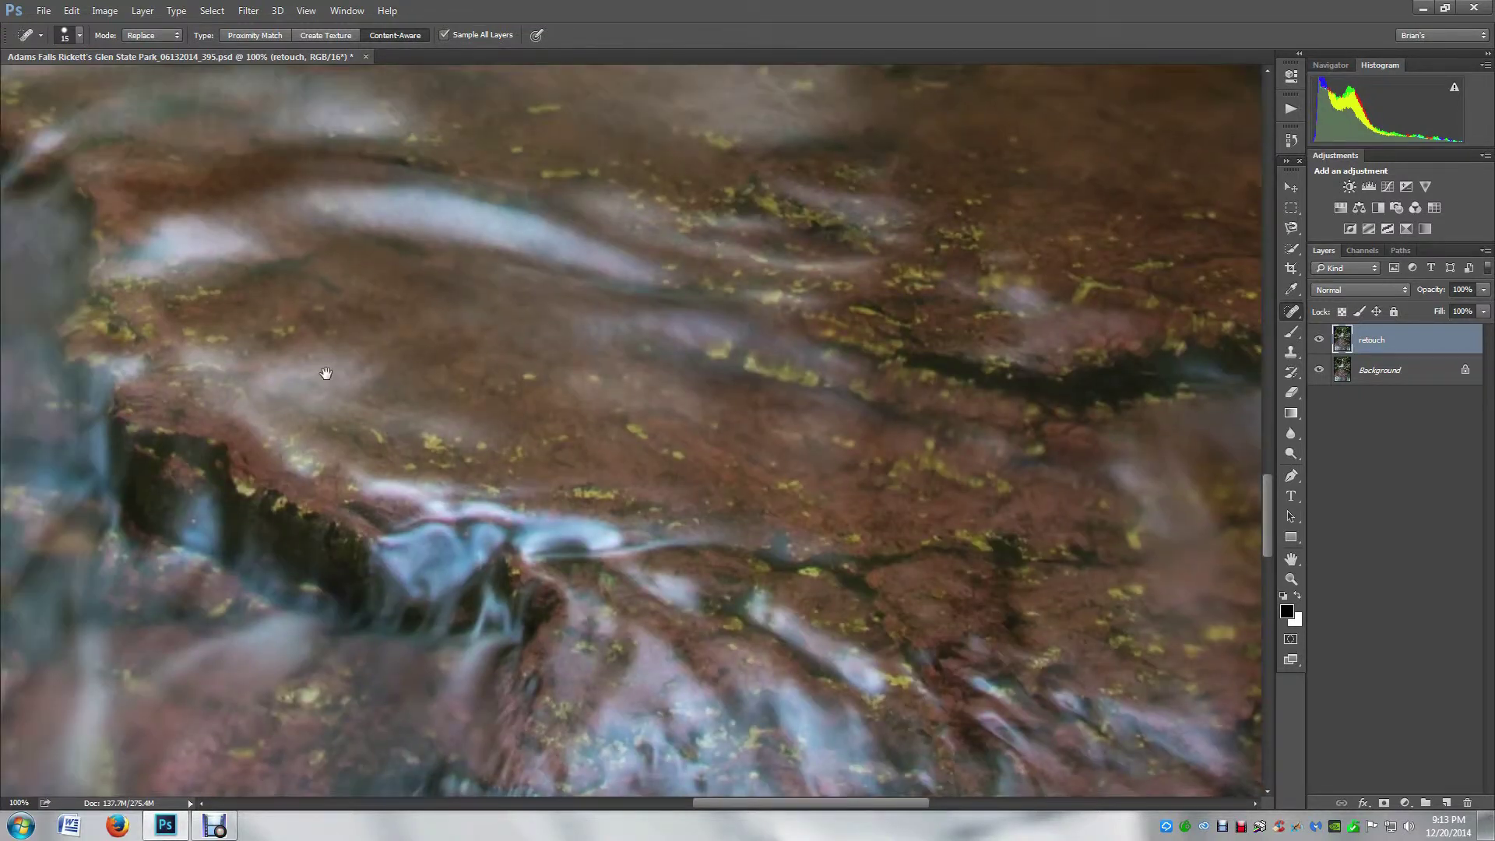
{"action": "left_click_drag", "start_coordinate": [325, 373], "coordinate": [522, 342]}
{"action": "mouse_move", "coordinate": [274, 324]}
{"action": "left_mouse_down"}
{"action": "mouse_move", "coordinate": [623, 311]}
{"action": "mouse_move", "coordinate": [584, 280]}
{"action": "left_mouse_up"}
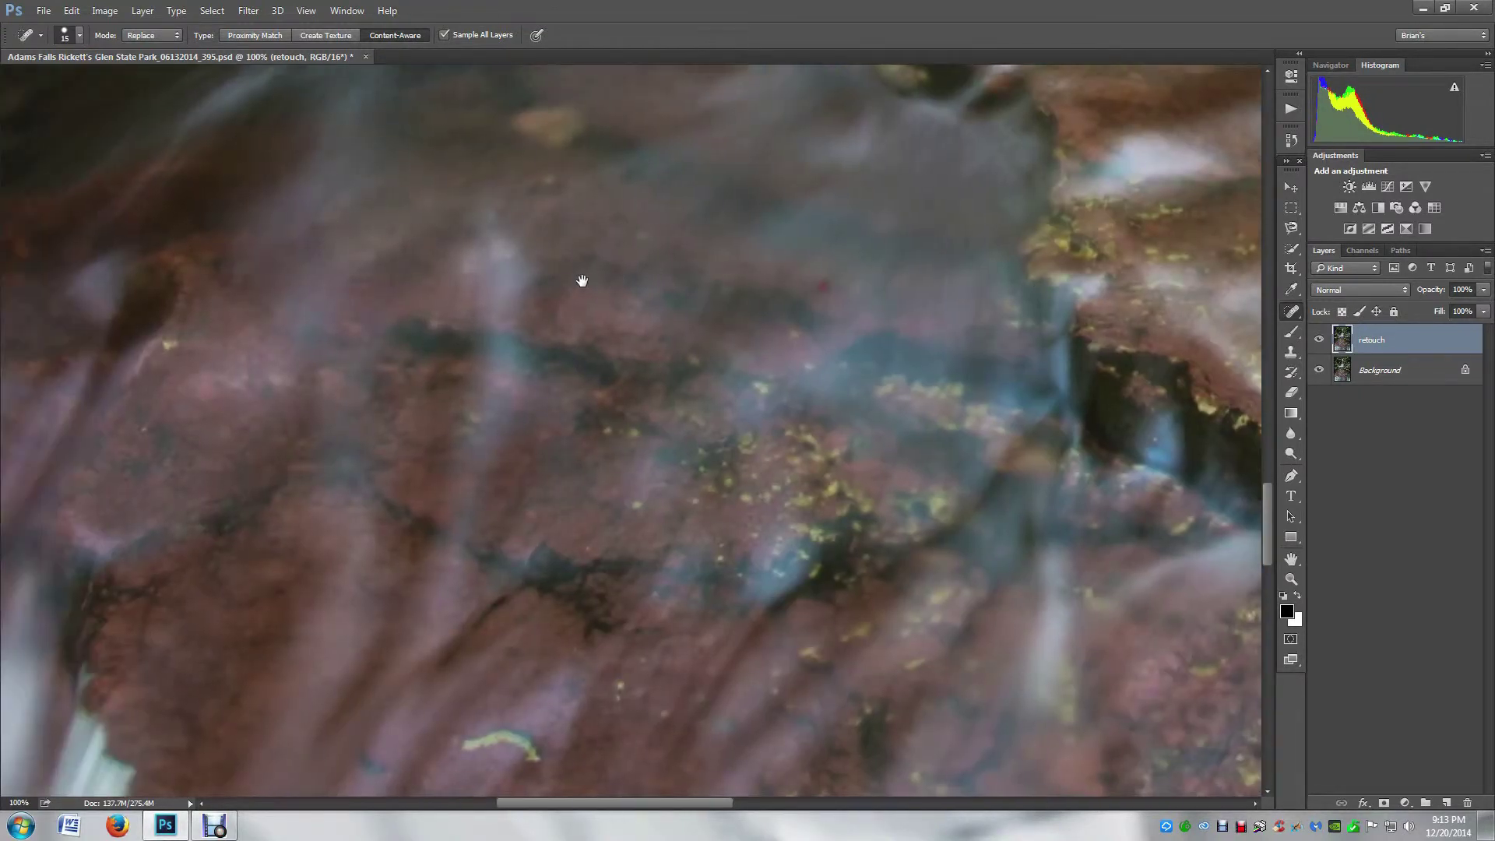
{"action": "left_click_drag", "start_coordinate": [445, 284], "coordinate": [581, 280]}
{"action": "left_click_drag", "start_coordinate": [7, 428], "coordinate": [289, 383]}
{"action": "left_click_drag", "start_coordinate": [541, 394], "coordinate": [367, 521]}
{"action": "left_click_drag", "start_coordinate": [415, 308], "coordinate": [401, 544]}
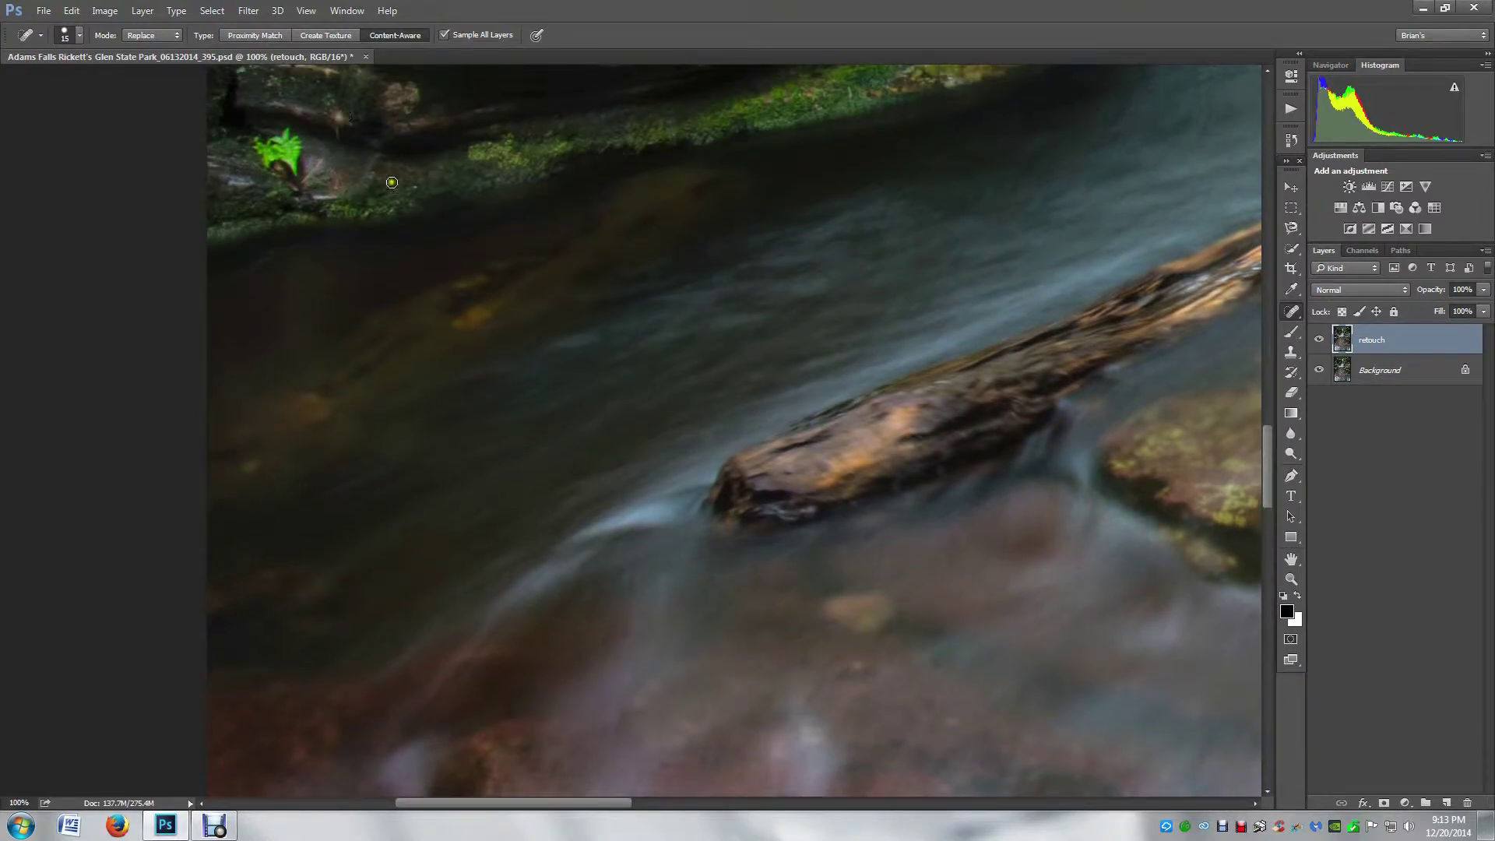
{"action": "left_click_drag", "start_coordinate": [1035, 337], "coordinate": [763, 327]}
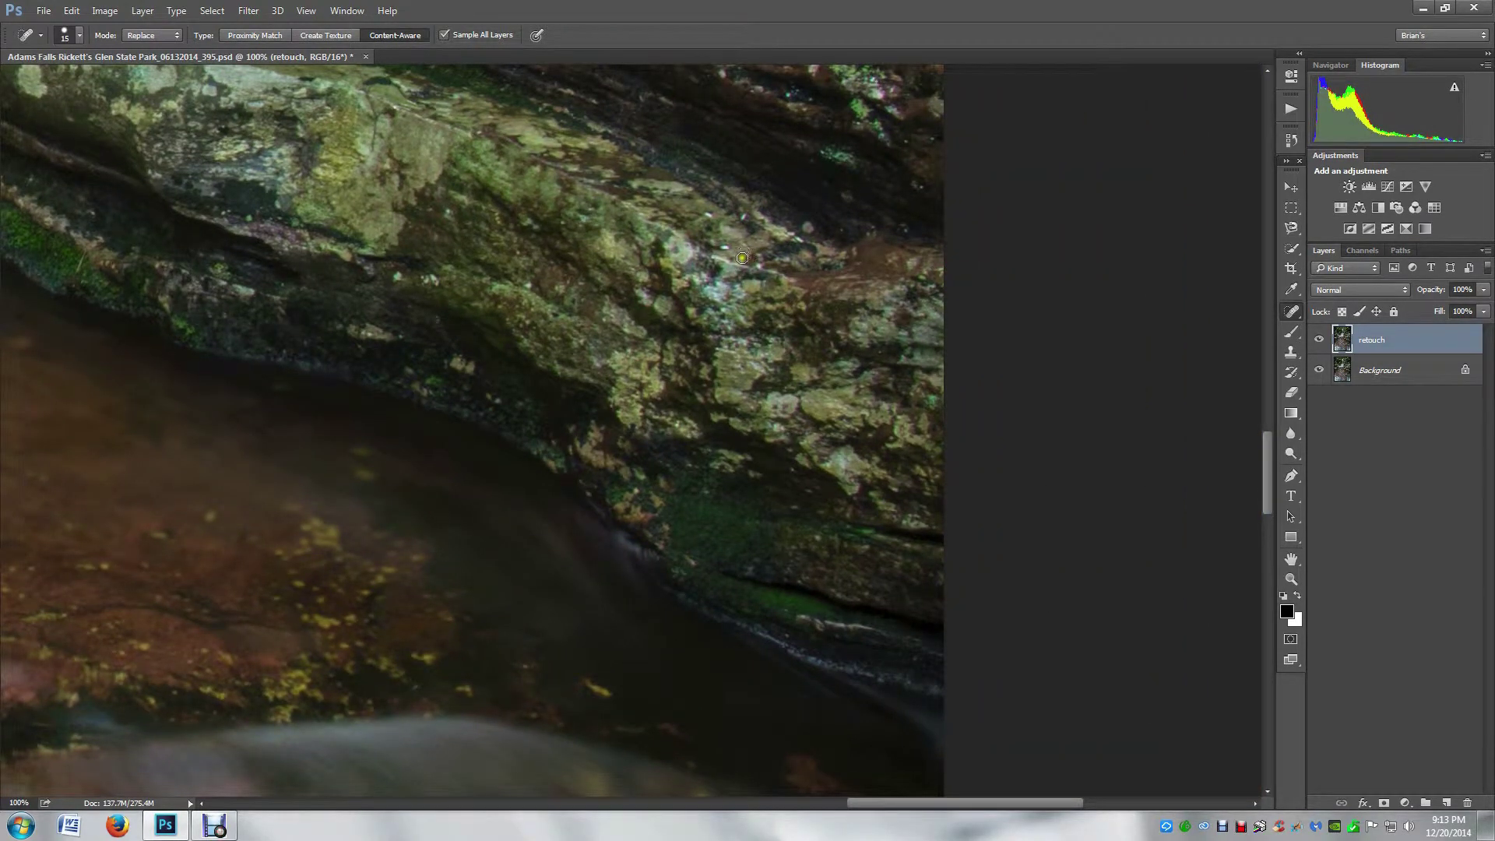
Heal the distracting specks on the dark rock above the right-hand ledge, near the photo's edge.
{"action": "left_click_drag", "start_coordinate": [742, 258], "coordinate": [715, 573]}
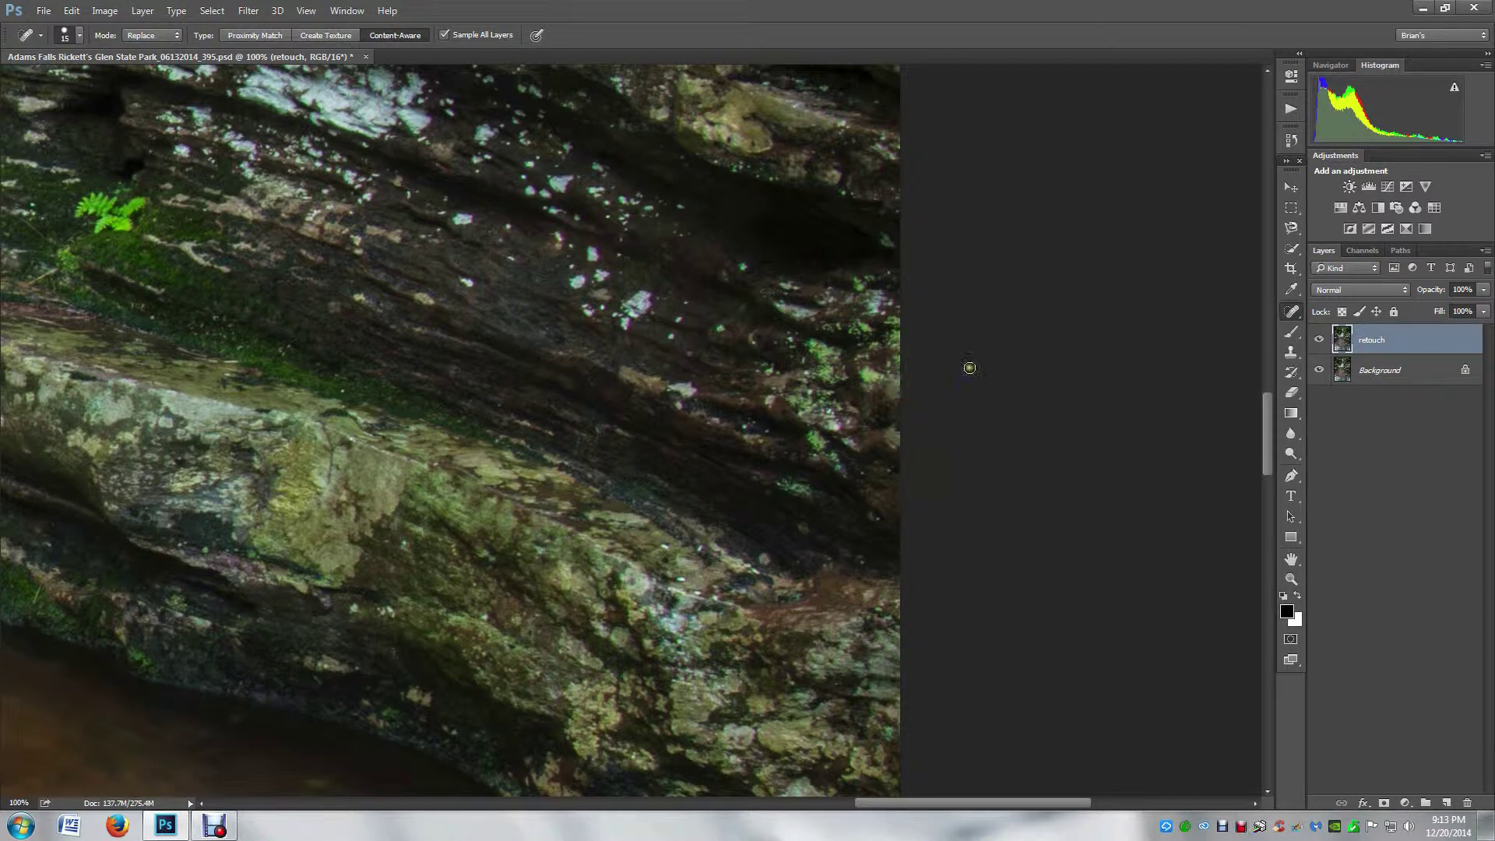
{"action": "left_click", "coordinate": [897, 380]}
{"action": "left_click", "coordinate": [802, 210]}
Heal scattered bright specks across the lichen-covered rock wall on the photo's right side.
{"action": "left_click_drag", "start_coordinate": [588, 213], "coordinate": [540, 544]}
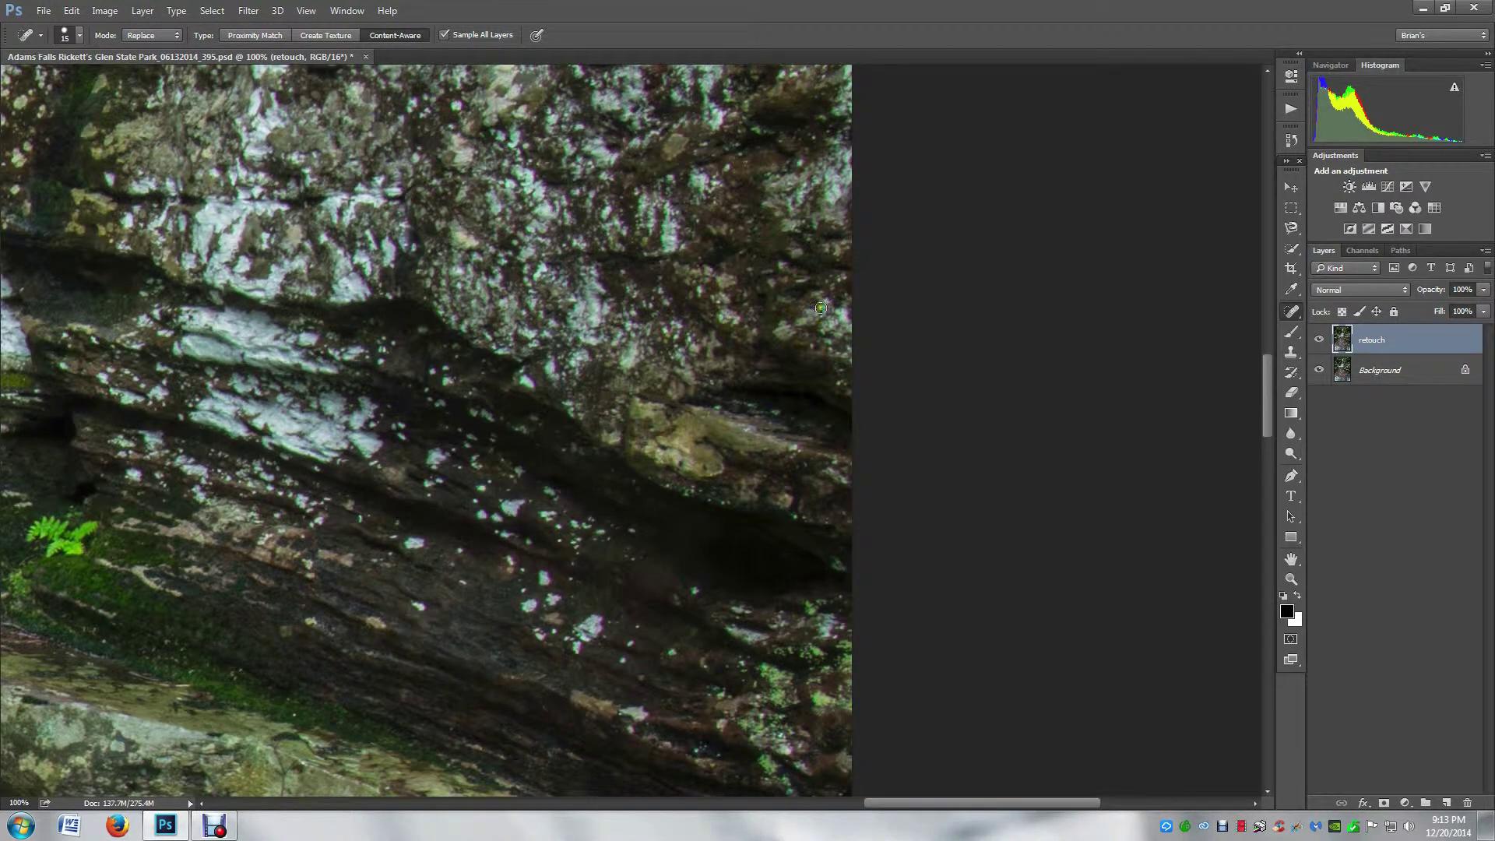
{"action": "left_click", "coordinate": [834, 595]}
{"action": "left_click", "coordinate": [836, 311]}
{"action": "left_click", "coordinate": [272, 272]}
{"action": "left_click", "coordinate": [433, 617]}
{"action": "left_click", "coordinate": [710, 607]}
{"action": "left_click", "coordinate": [834, 558]}
Heal the white spot at the back of the right-hand ledge and the pale streak on the rock above it.
{"action": "left_click_drag", "start_coordinate": [230, 570], "coordinate": [796, 484]}
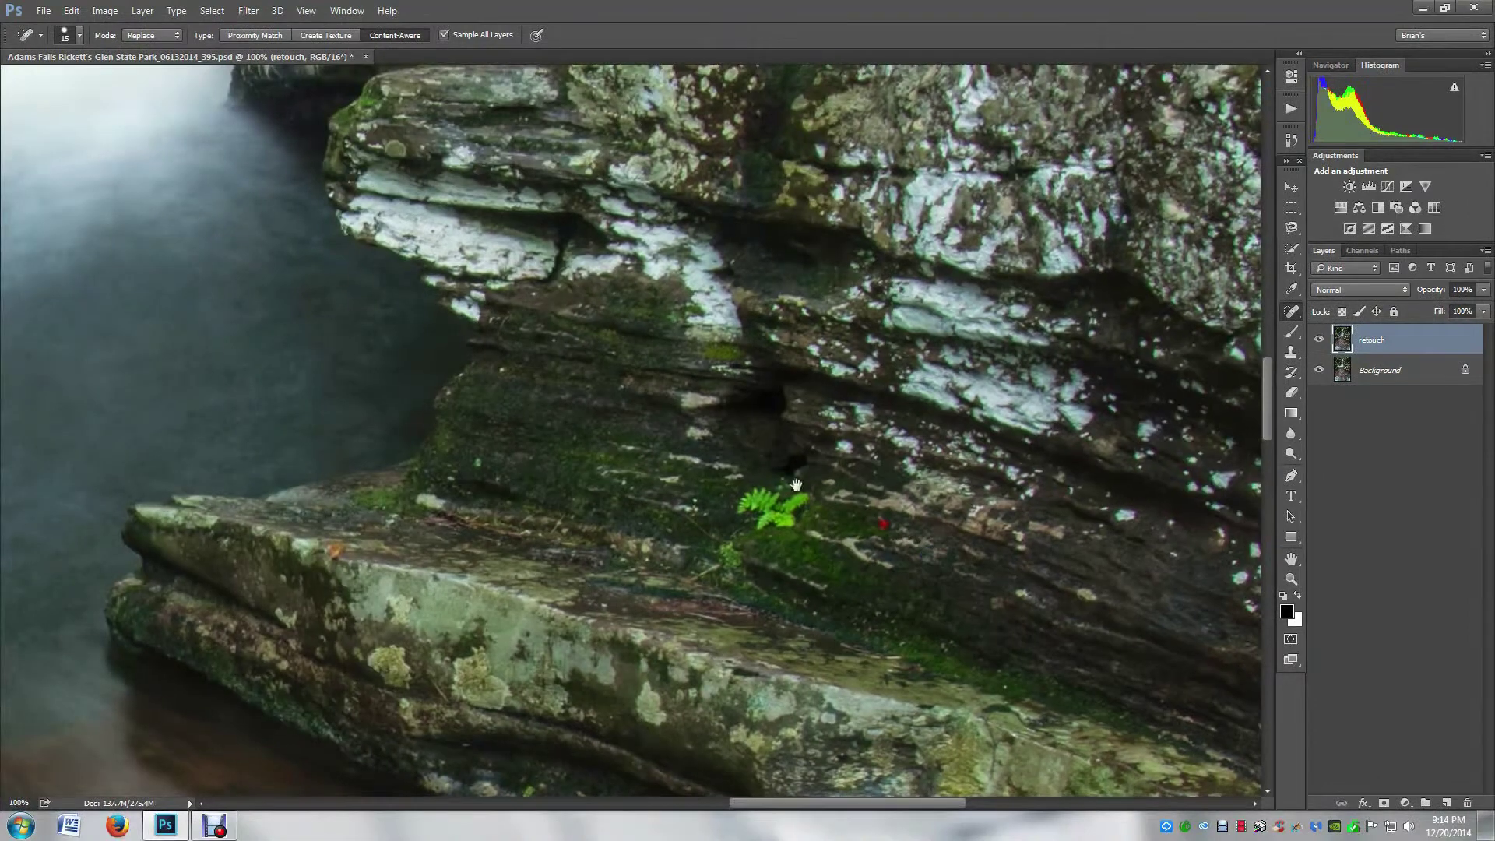
{"action": "left_click", "coordinate": [432, 498]}
{"action": "left_click", "coordinate": [443, 507]}
{"action": "left_click_drag", "start_coordinate": [536, 307], "coordinate": [554, 314]}
Heal the white blotch on the left bank's brown rock and the specks in the dark recess above it.
{"action": "left_click_drag", "start_coordinate": [296, 317], "coordinate": [1061, 390]}
{"action": "scroll", "coordinate": [336, 451], "scroll_direction": "left", "scroll_amount": 15}
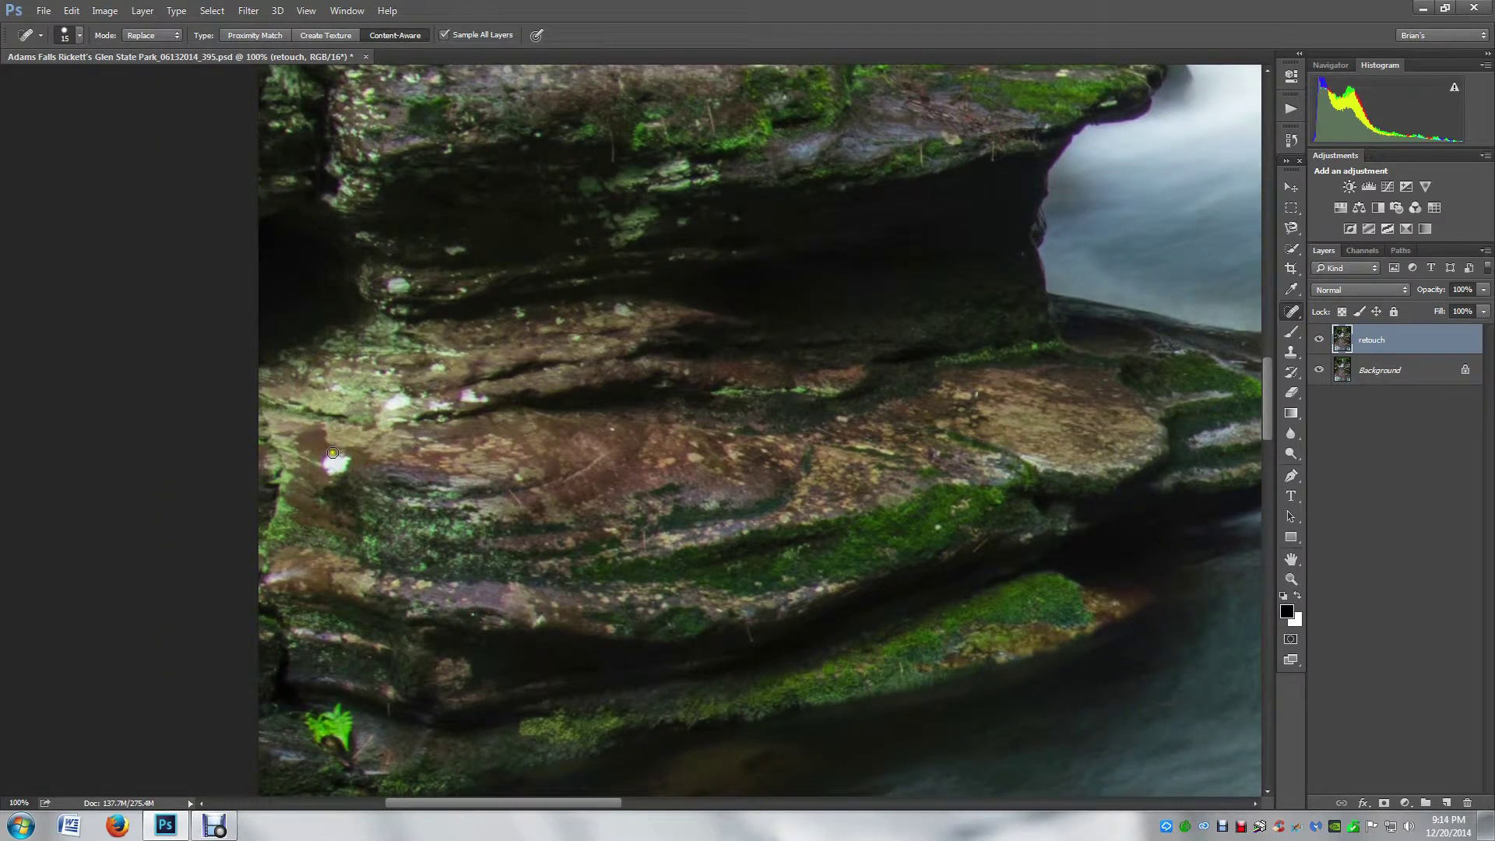
{"action": "left_click_drag", "start_coordinate": [332, 452], "coordinate": [335, 461]}
{"action": "left_click_drag", "start_coordinate": [336, 456], "coordinate": [354, 460]}
{"action": "left_click", "coordinate": [737, 250]}
{"action": "left_click_drag", "start_coordinate": [1014, 245], "coordinate": [1021, 250]}
Heal the remaining bright specks on the left bank's rock layers and along the photo's left edge.
{"action": "left_click", "coordinate": [450, 150]}
{"action": "left_click", "coordinate": [536, 139]}
{"action": "left_click", "coordinate": [683, 258]}
{"action": "left_click", "coordinate": [583, 243]}
{"action": "left_click", "coordinate": [454, 294]}
{"action": "mouse_move", "coordinate": [260, 588]}
{"action": "left_mouse_down"}
{"action": "mouse_move", "coordinate": [315, 567]}
{"action": "mouse_move", "coordinate": [296, 561]}
{"action": "left_mouse_up"}
{"action": "left_click", "coordinate": [471, 616]}
{"action": "left_click", "coordinate": [614, 430]}
Heal the pale specks on the upper left boulder around the ferns.
{"action": "left_click_drag", "start_coordinate": [405, 257], "coordinate": [374, 605]}
{"action": "left_click_drag", "start_coordinate": [428, 347], "coordinate": [499, 459]}
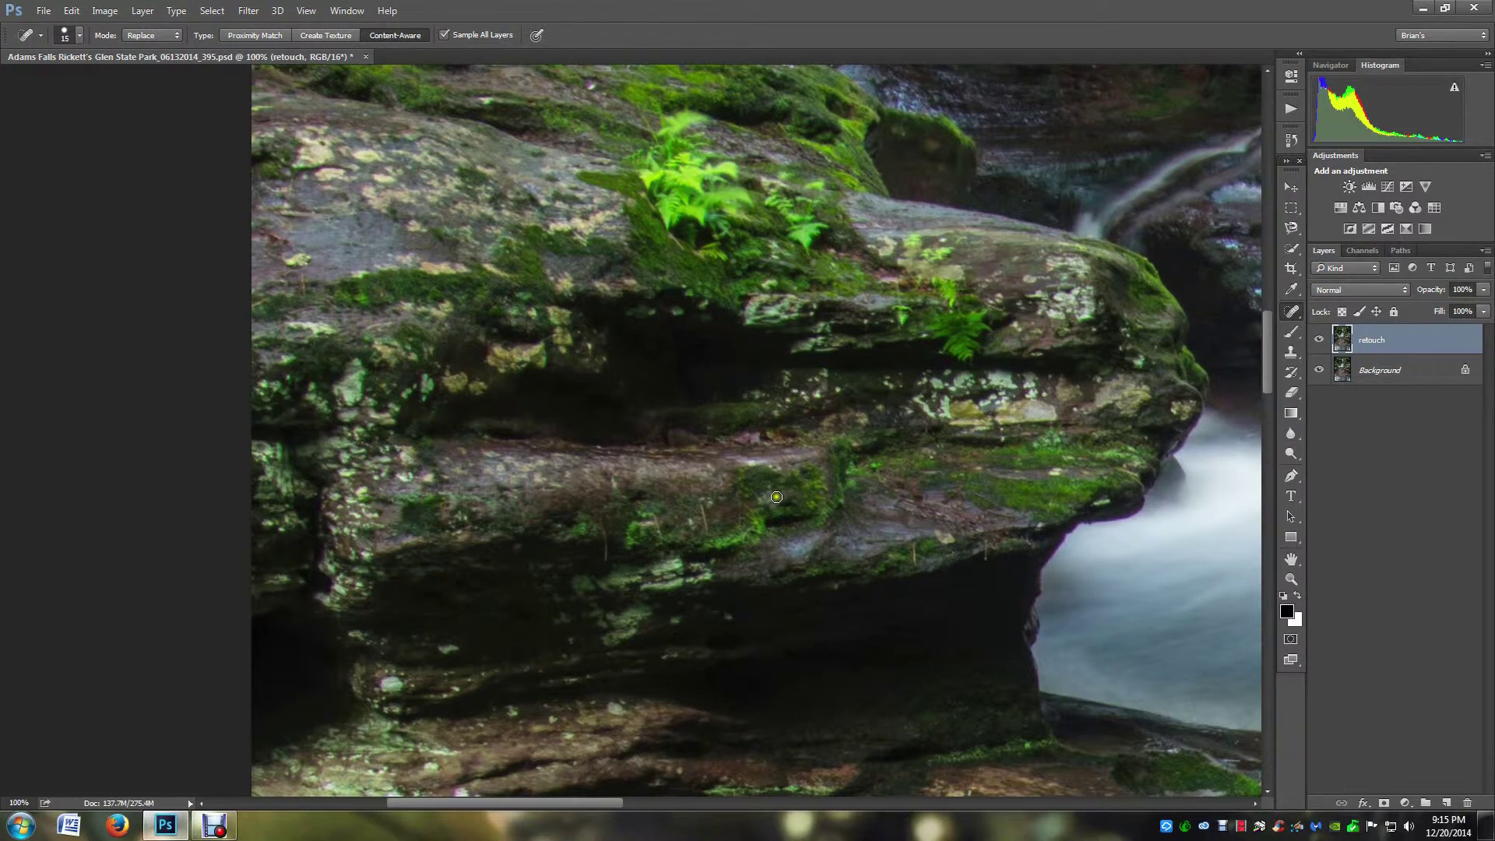
{"action": "left_click_drag", "start_coordinate": [444, 260], "coordinate": [433, 494]}
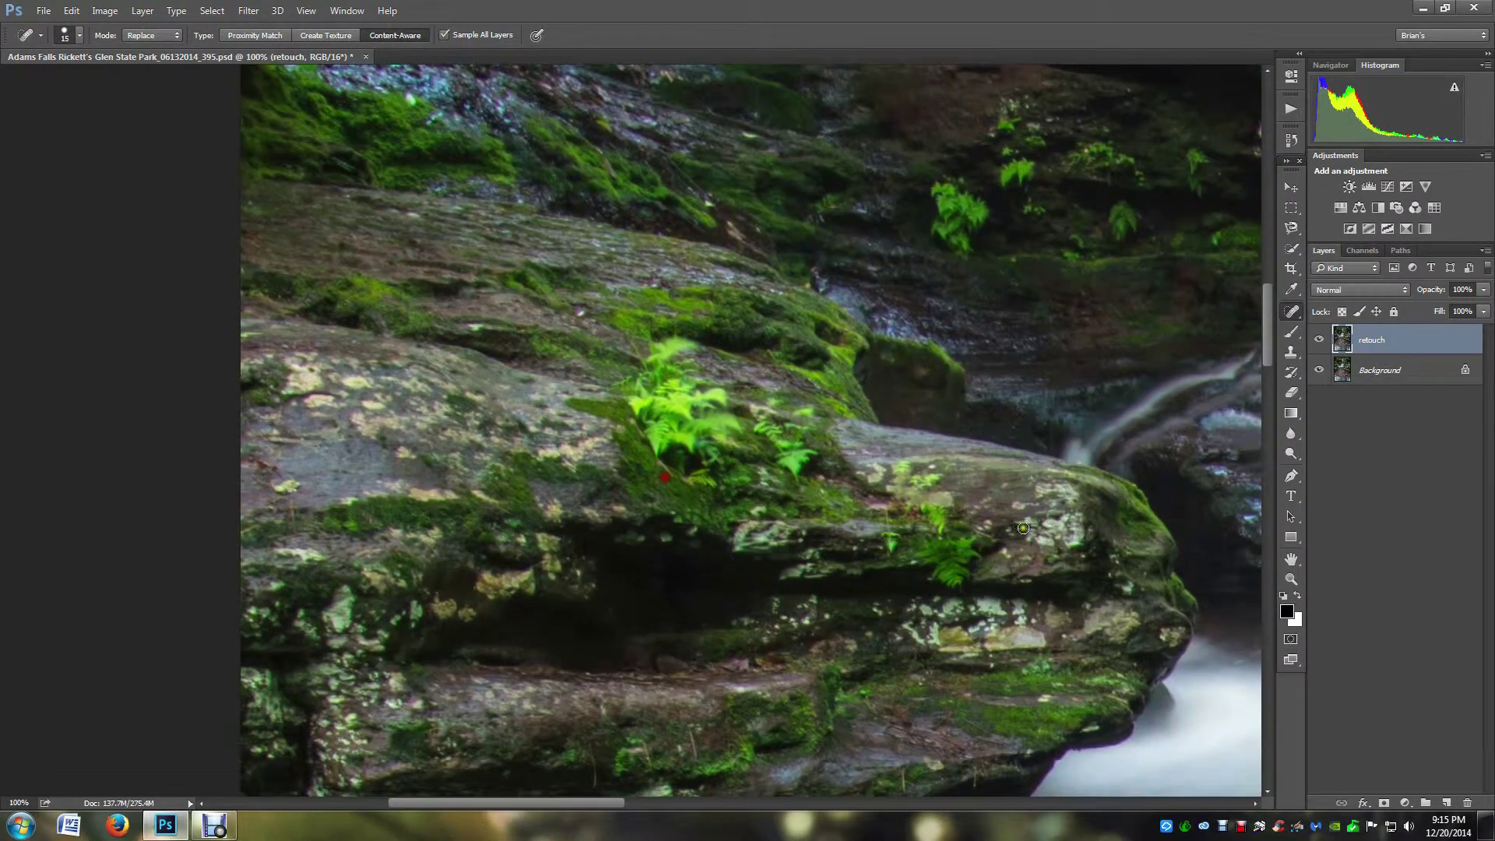
{"action": "left_click", "coordinate": [1064, 632]}
{"action": "left_click", "coordinate": [583, 310]}
Examine the upper waterfall and right cliff face for leftover spots, and fit the whole photo on screen.
{"action": "left_click_drag", "start_coordinate": [1151, 357], "coordinate": [537, 354]}
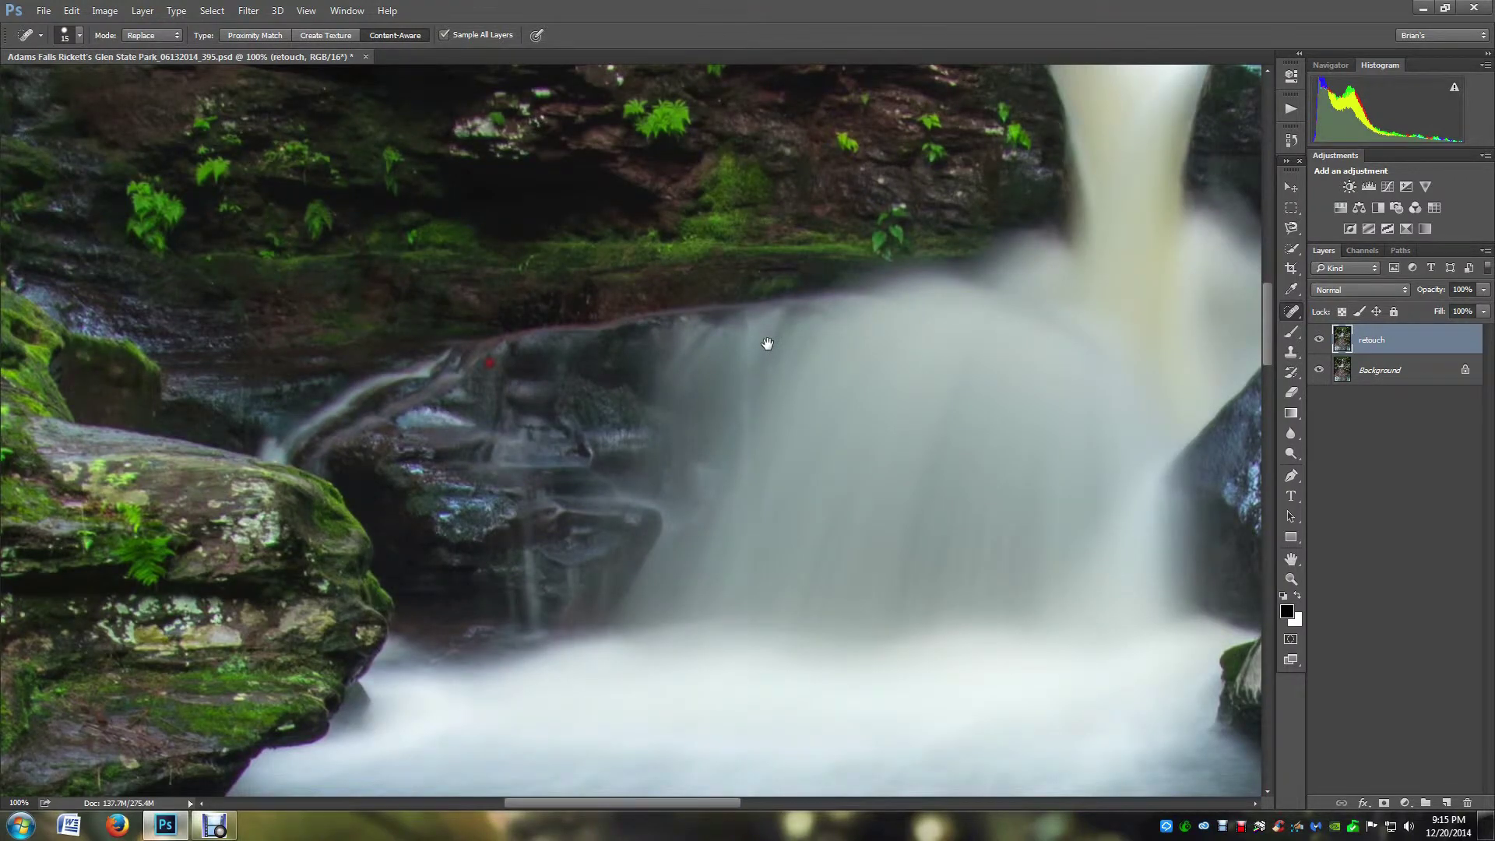
{"action": "left_click_drag", "start_coordinate": [767, 344], "coordinate": [467, 335]}
{"action": "left_click_drag", "start_coordinate": [954, 315], "coordinate": [825, 731]}
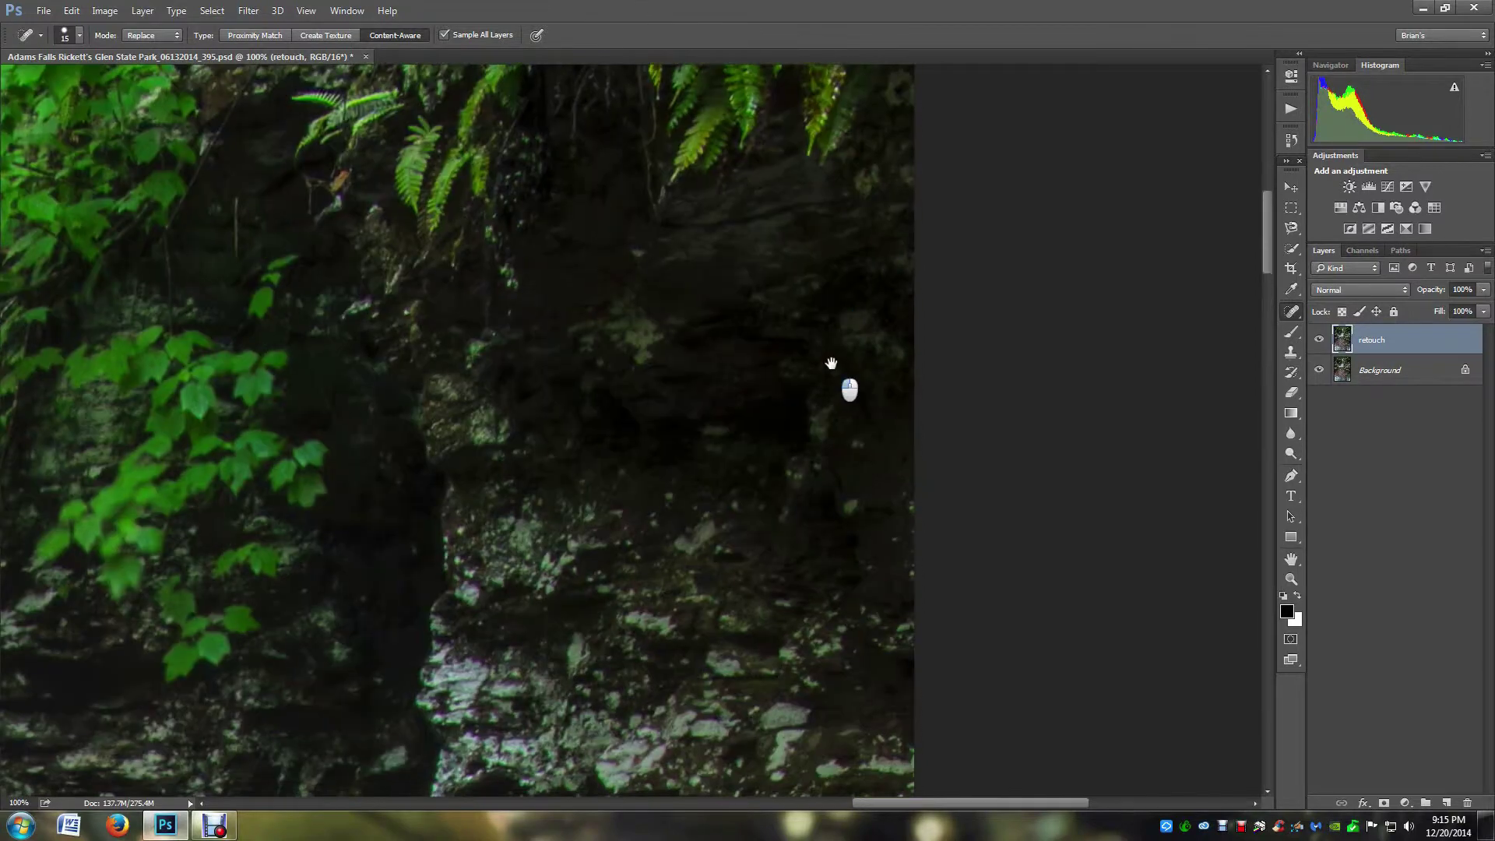
{"action": "left_click_drag", "start_coordinate": [848, 387], "coordinate": [818, 224]}
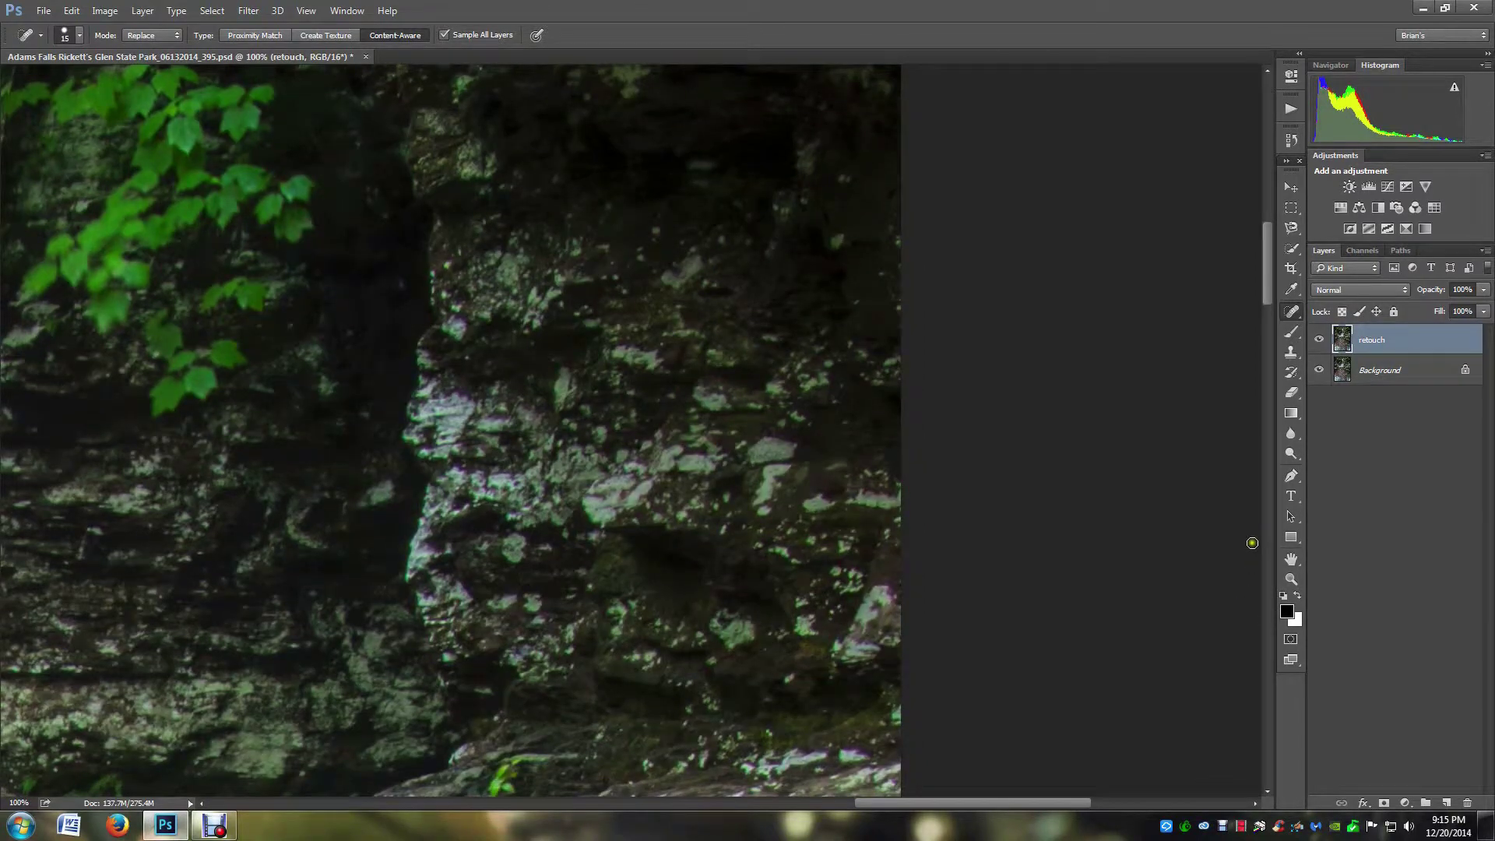
{"action": "left_click", "coordinate": [1291, 559]}
{"action": "double_click", "coordinate": [1291, 558]}
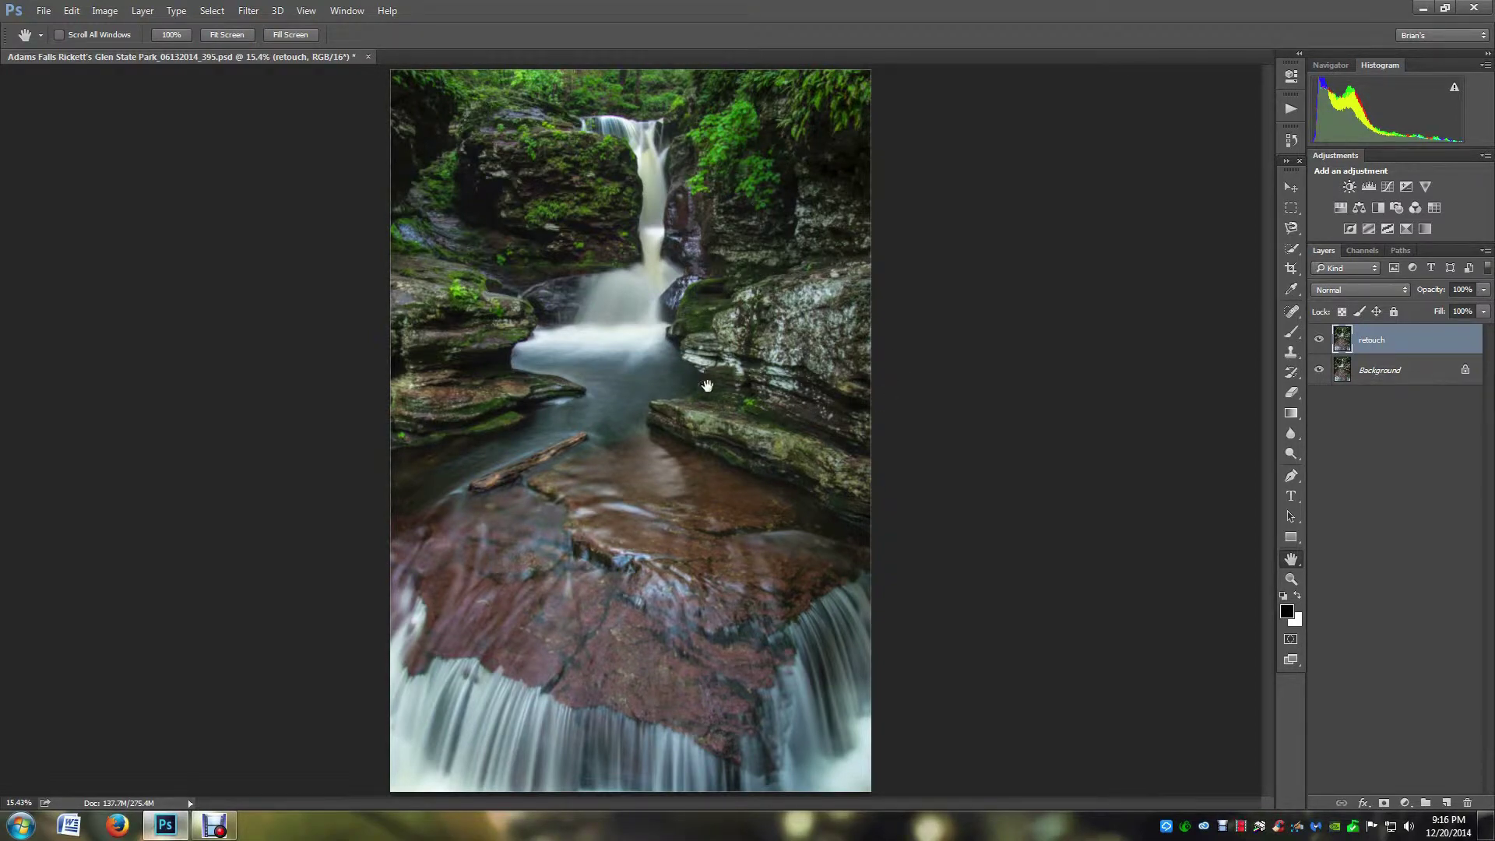
Open the retouch layer in the Viveza 2 filter and show the filter window full screen.
{"action": "left_click", "coordinate": [249, 11]}
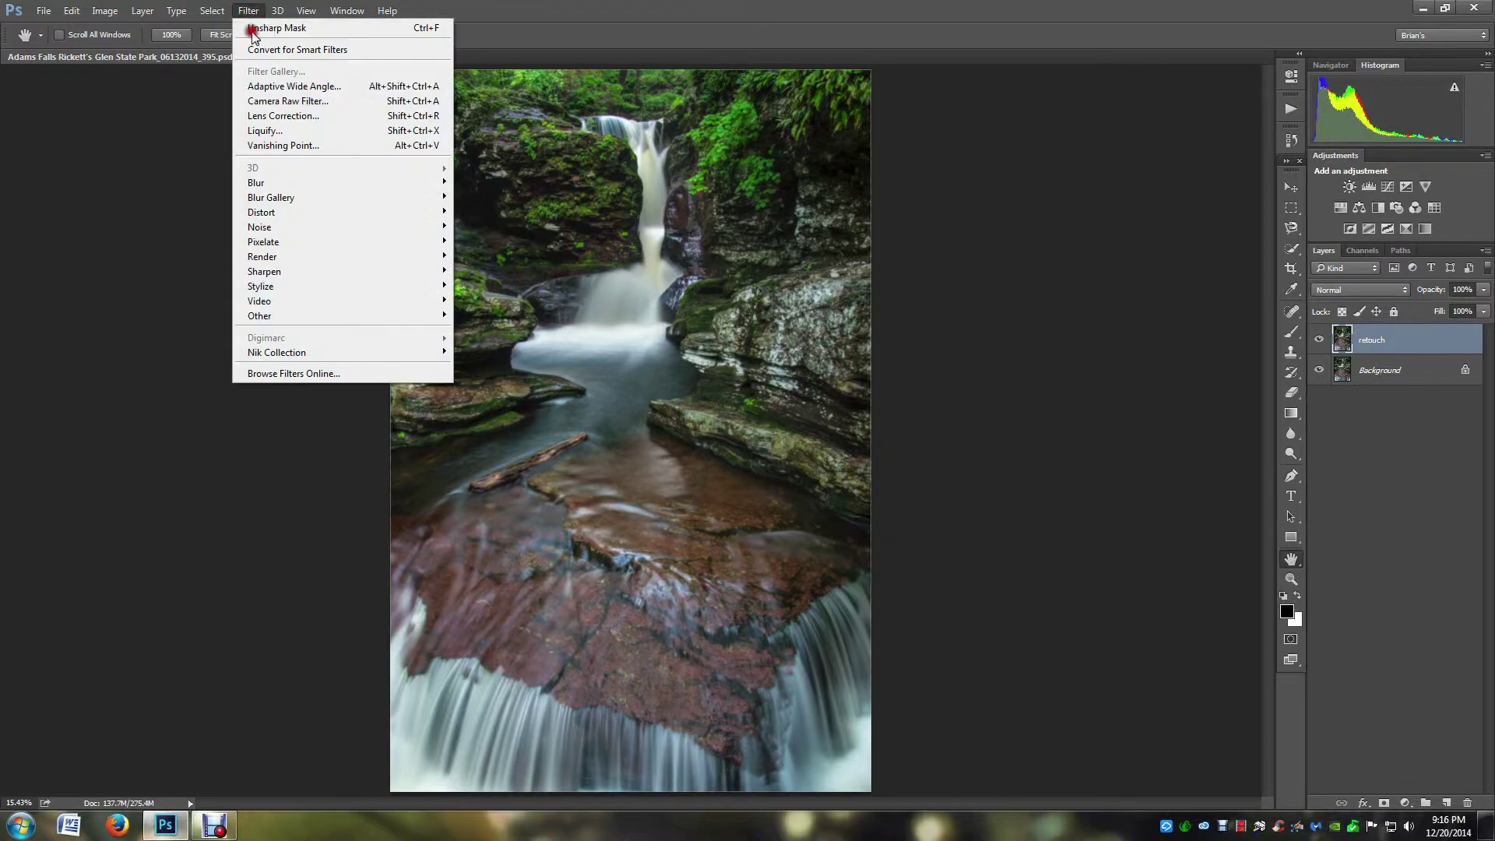
{"action": "mouse_move", "coordinate": [272, 350]}
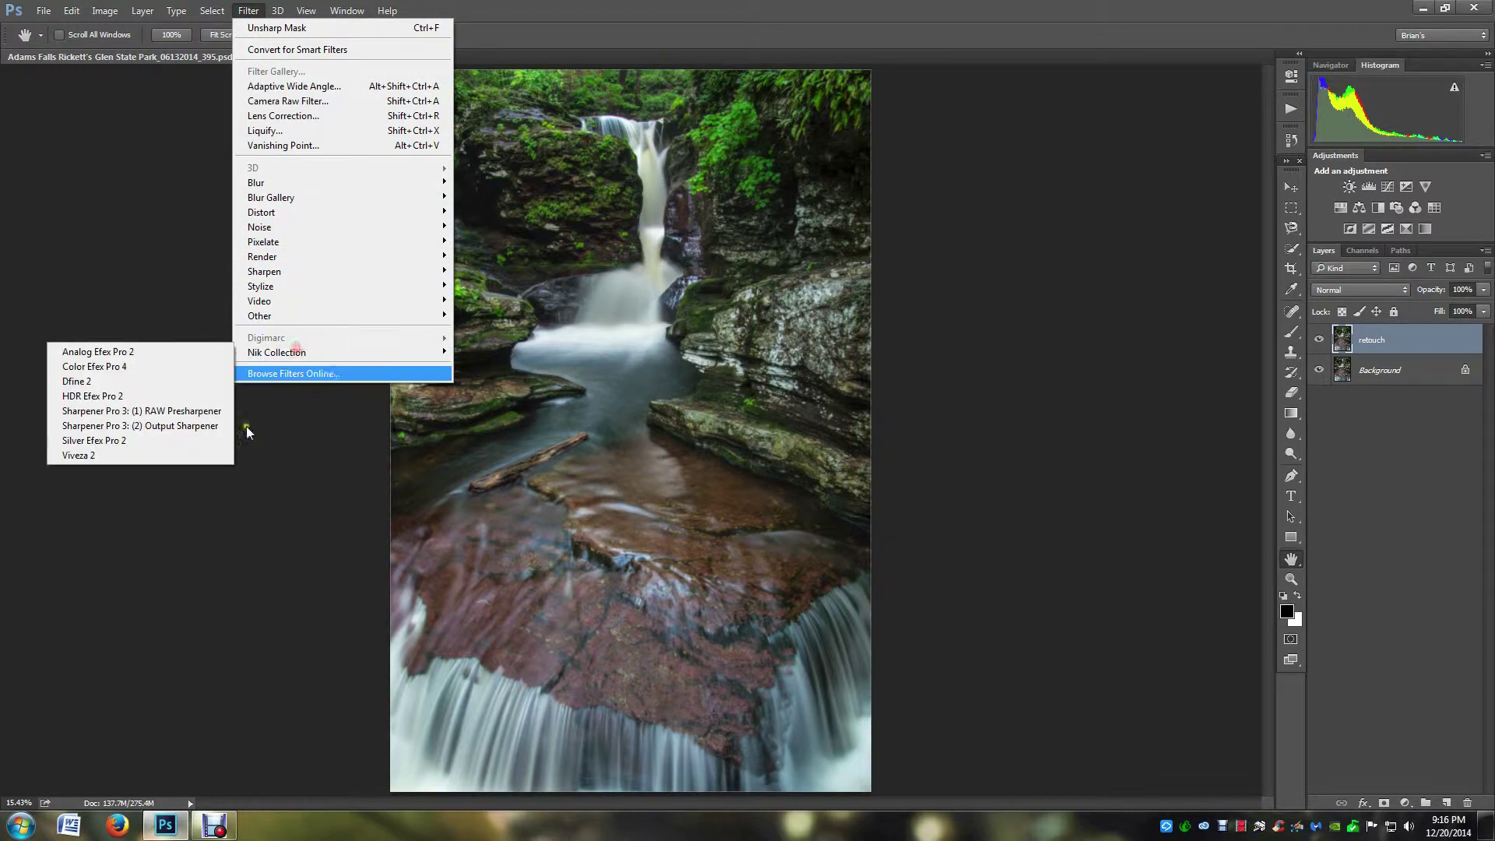
{"action": "left_click", "coordinate": [230, 426]}
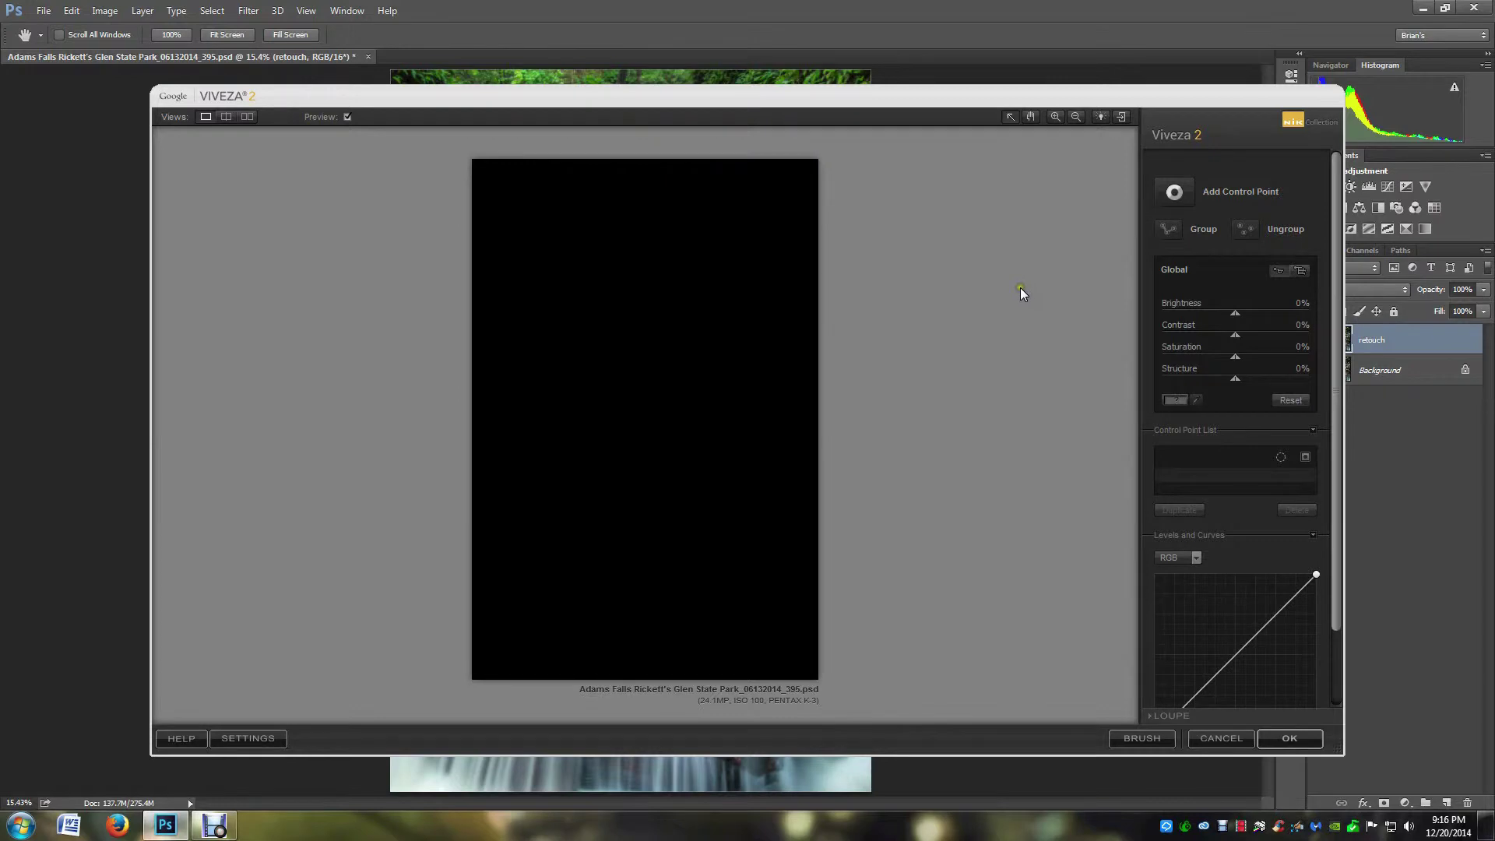
{"action": "key", "text": "f"}
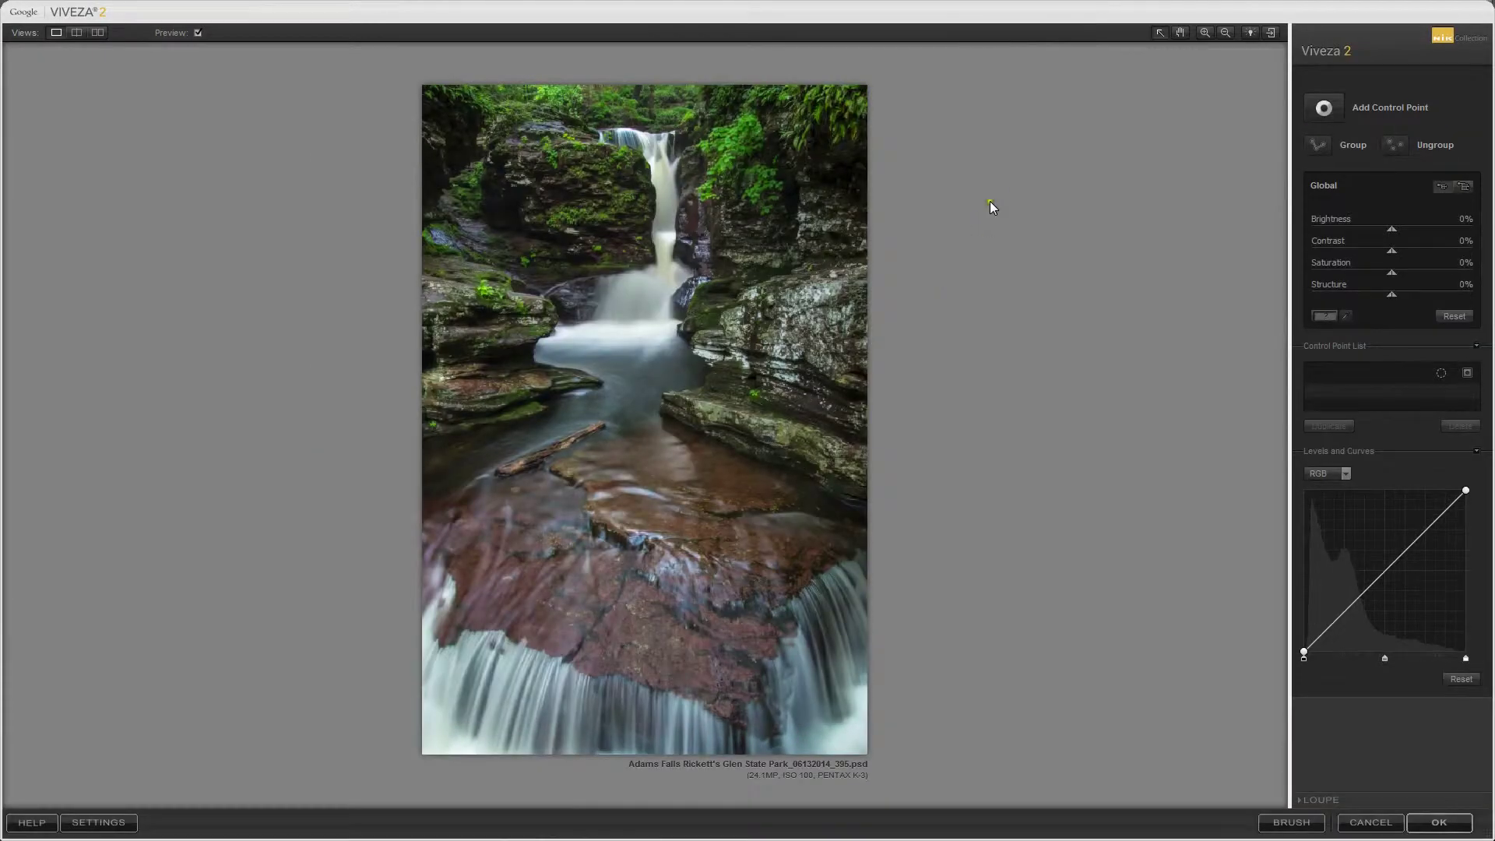
Add a control point of 23% size on the bright right-hand rocks, set its brightness to -33%, and apply the filter.
{"action": "left_click", "coordinate": [1326, 110]}
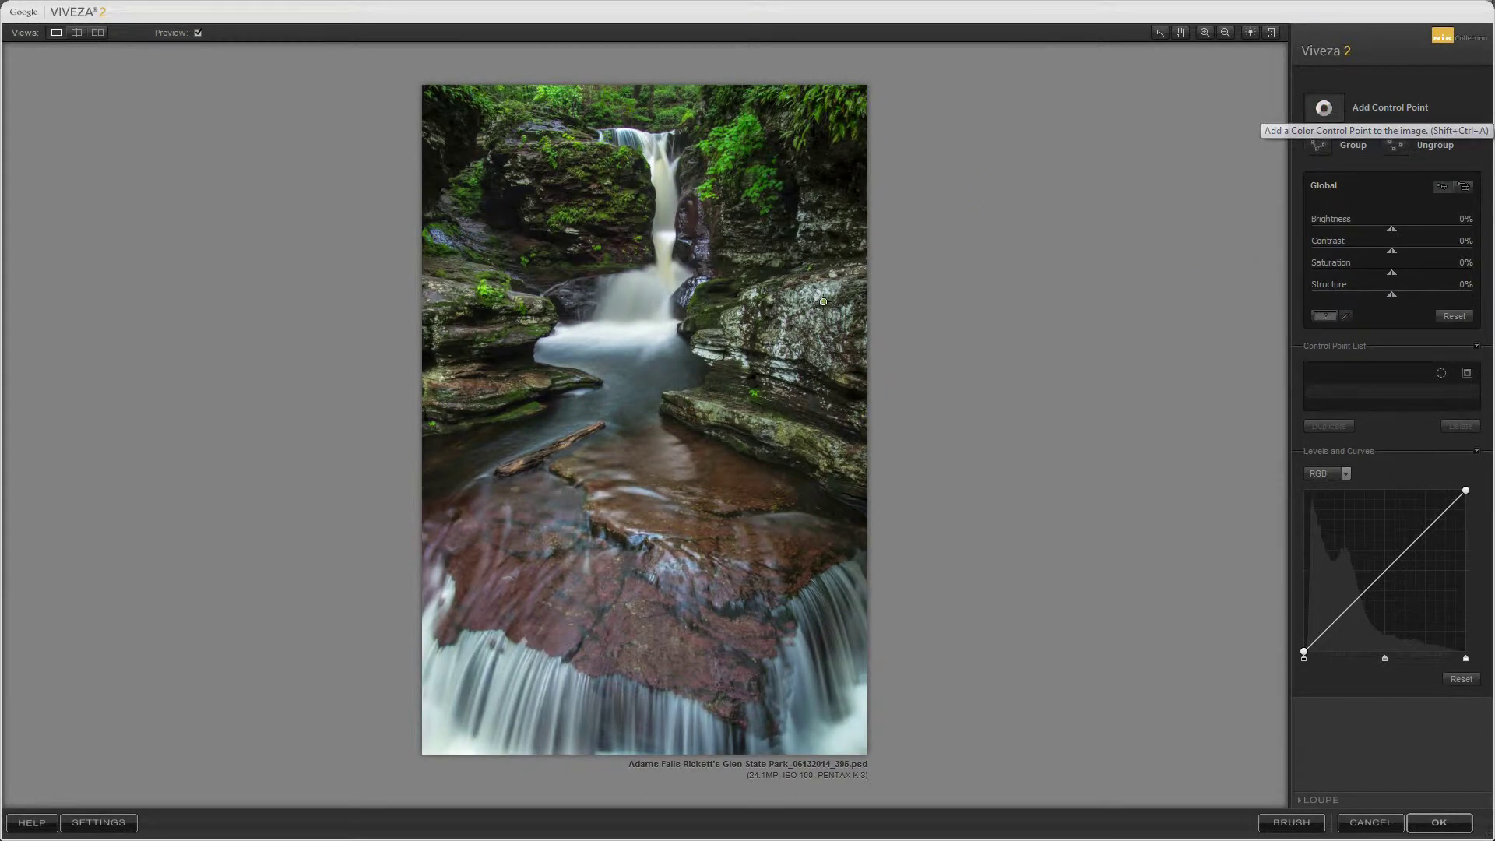
{"action": "left_click", "coordinate": [816, 297]}
{"action": "mouse_move", "coordinate": [772, 306]}
{"action": "left_mouse_down"}
{"action": "mouse_move", "coordinate": [802, 305]}
{"action": "mouse_move", "coordinate": [783, 306]}
{"action": "left_mouse_up"}
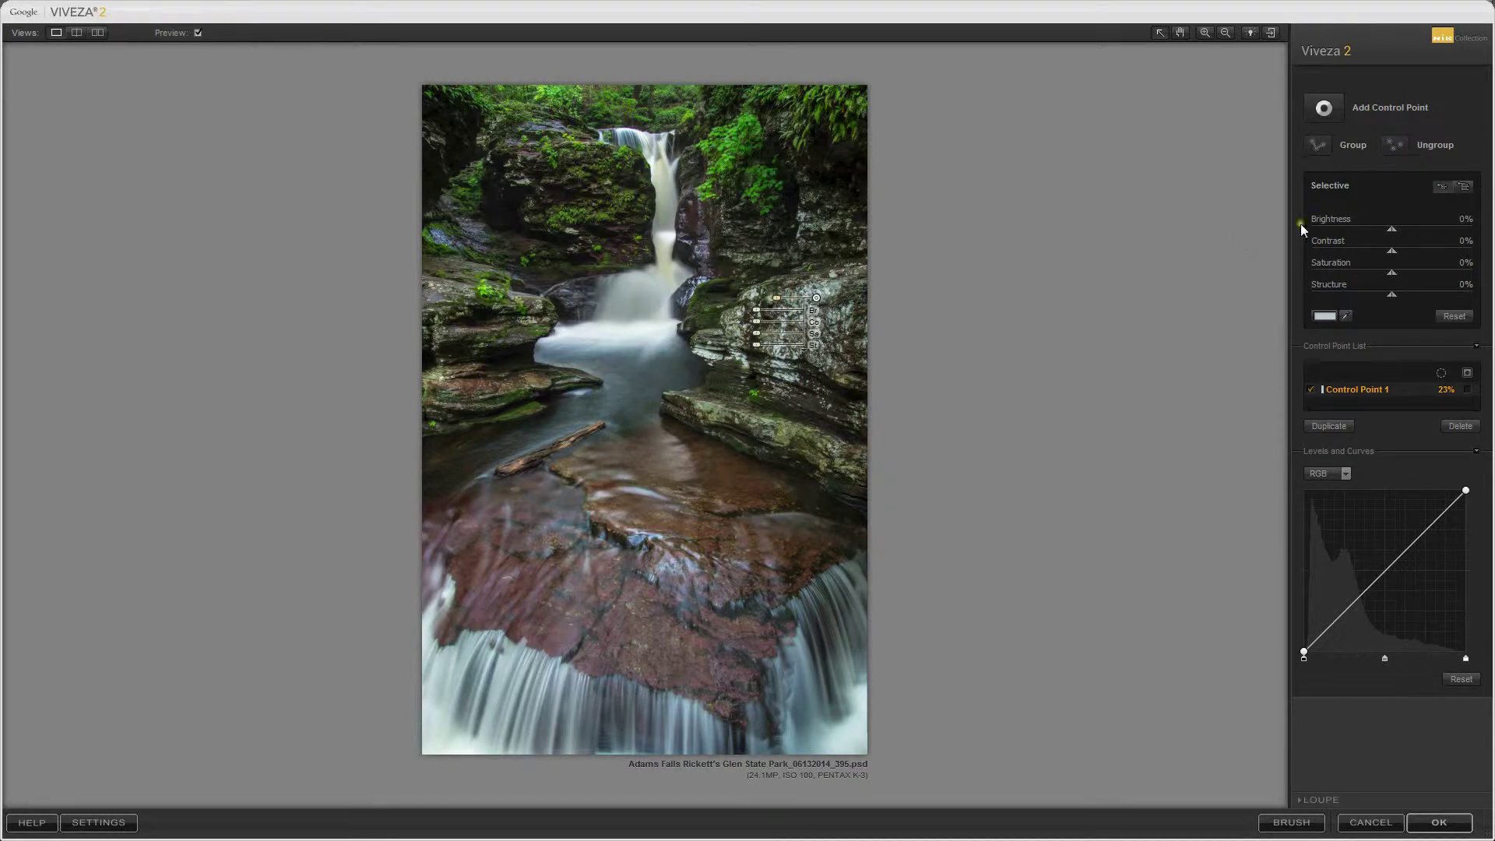
{"action": "left_click_drag", "start_coordinate": [1393, 230], "coordinate": [1368, 232]}
{"action": "mouse_move", "coordinate": [769, 310]}
{"action": "left_mouse_down"}
{"action": "mouse_move", "coordinate": [810, 313]}
{"action": "mouse_move", "coordinate": [769, 316]}
{"action": "left_mouse_up"}
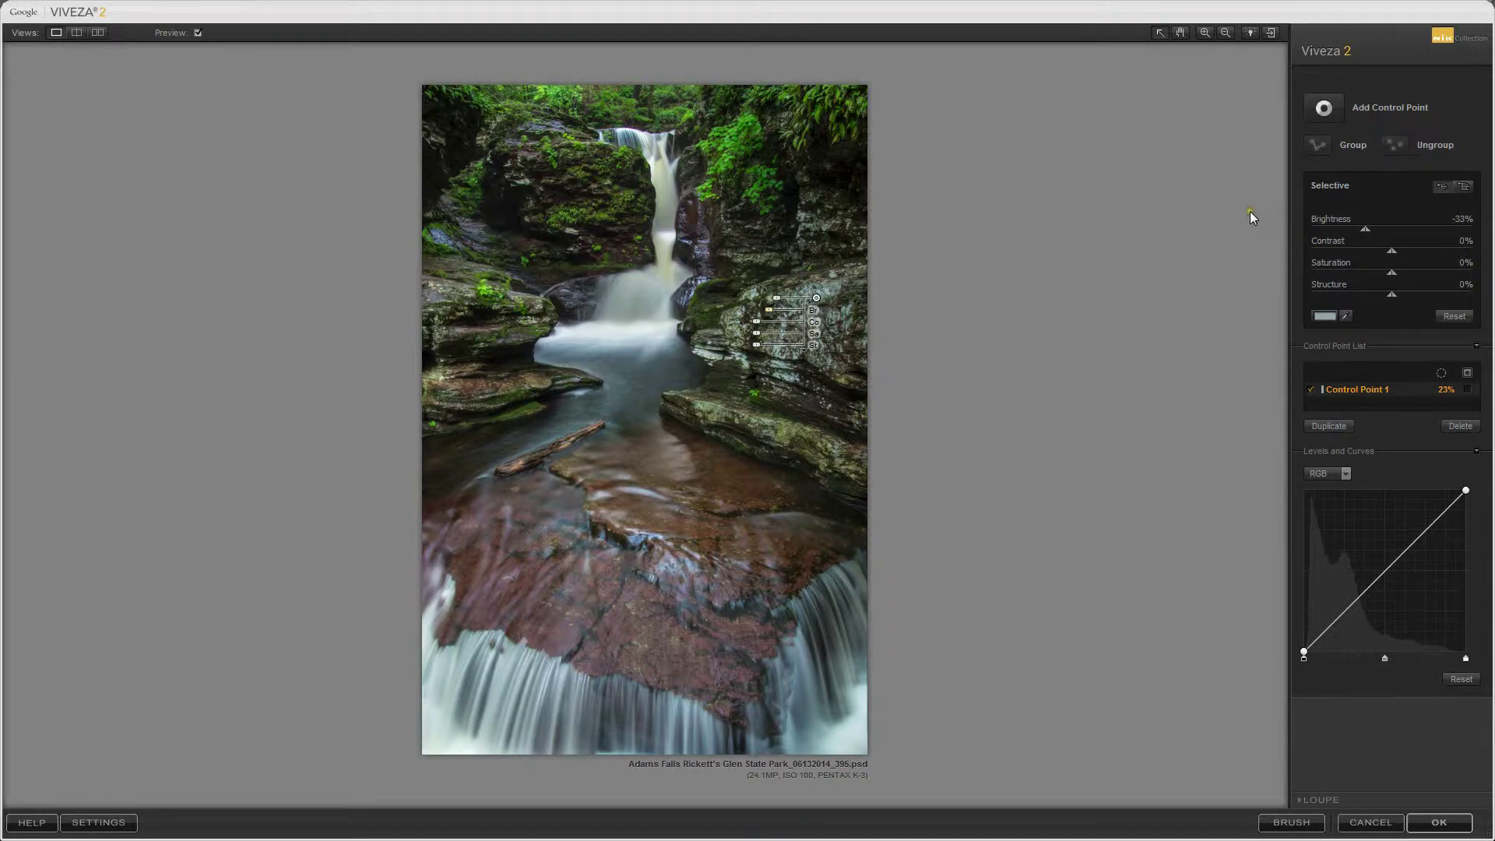
{"action": "left_click", "coordinate": [1428, 823]}
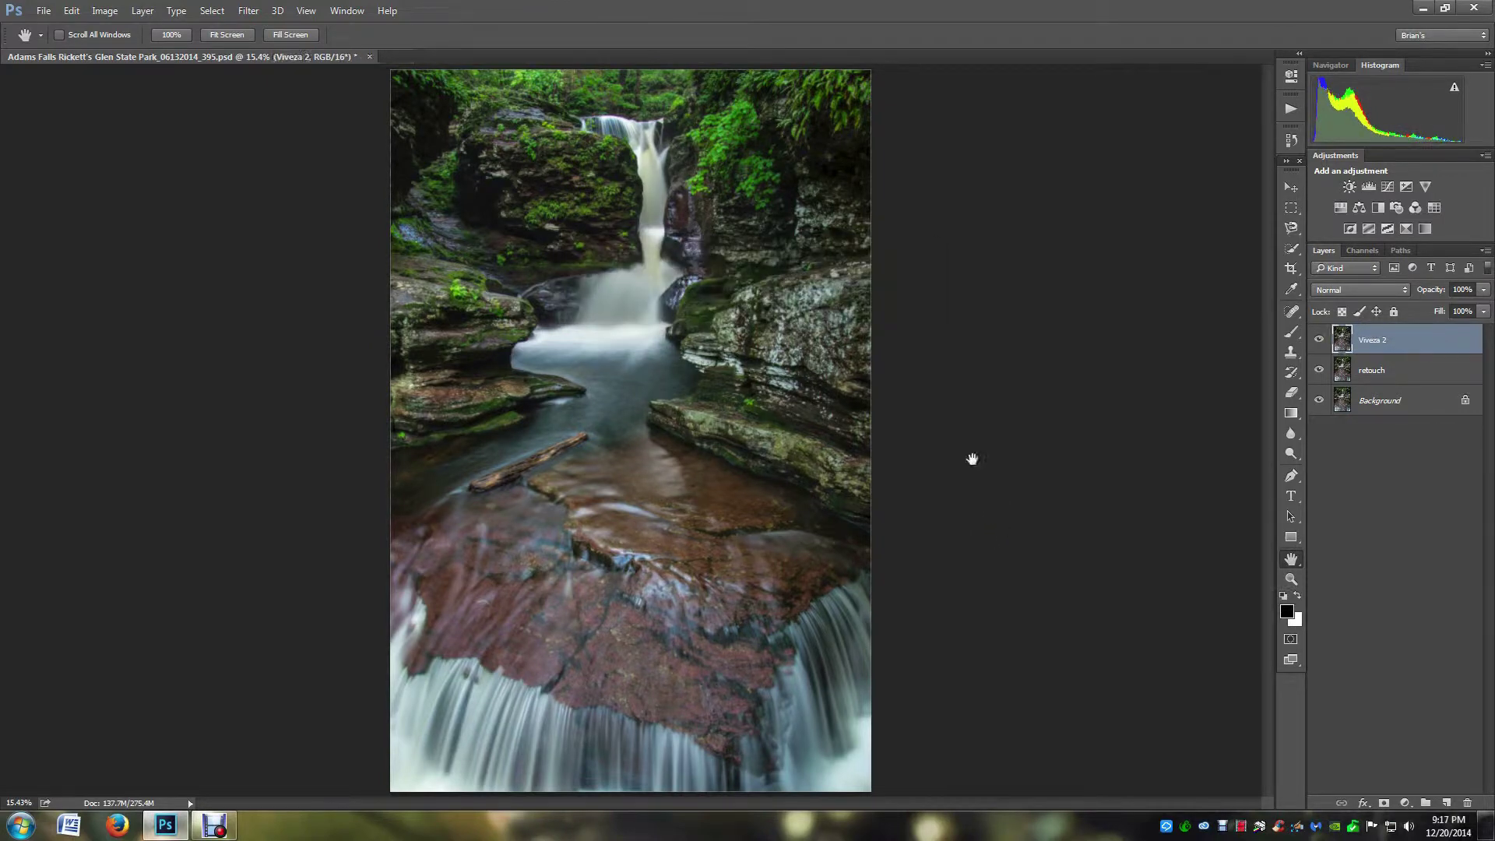
Open the Viveza 2 layer in the Color Efex Pro 4 filter and fine-tune the Tonal Contrast saturation.
{"action": "left_click", "coordinate": [255, 10]}
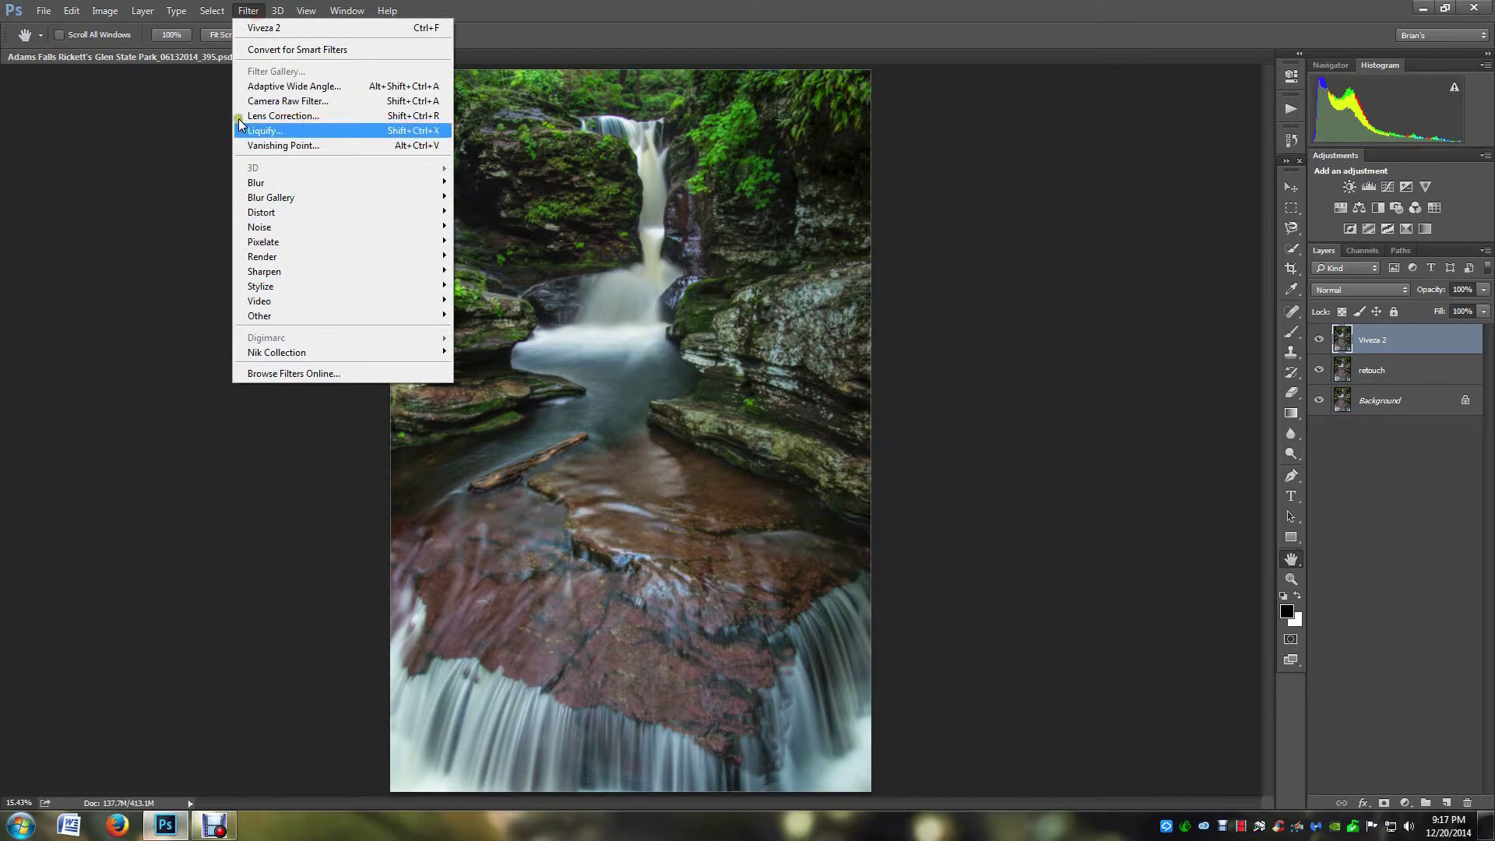
{"action": "mouse_move", "coordinate": [259, 354]}
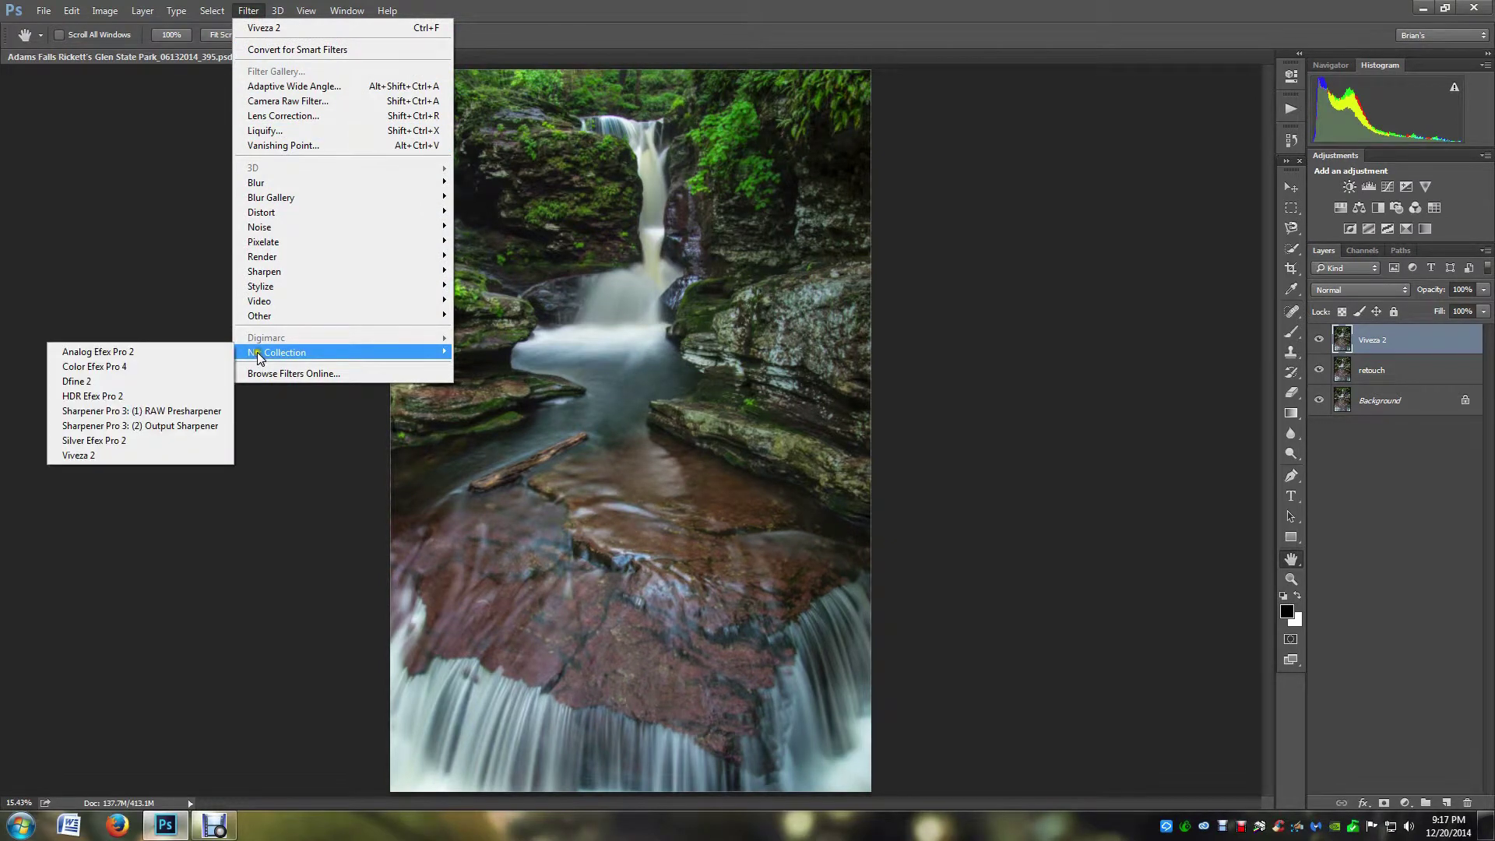
{"action": "left_click", "coordinate": [154, 366]}
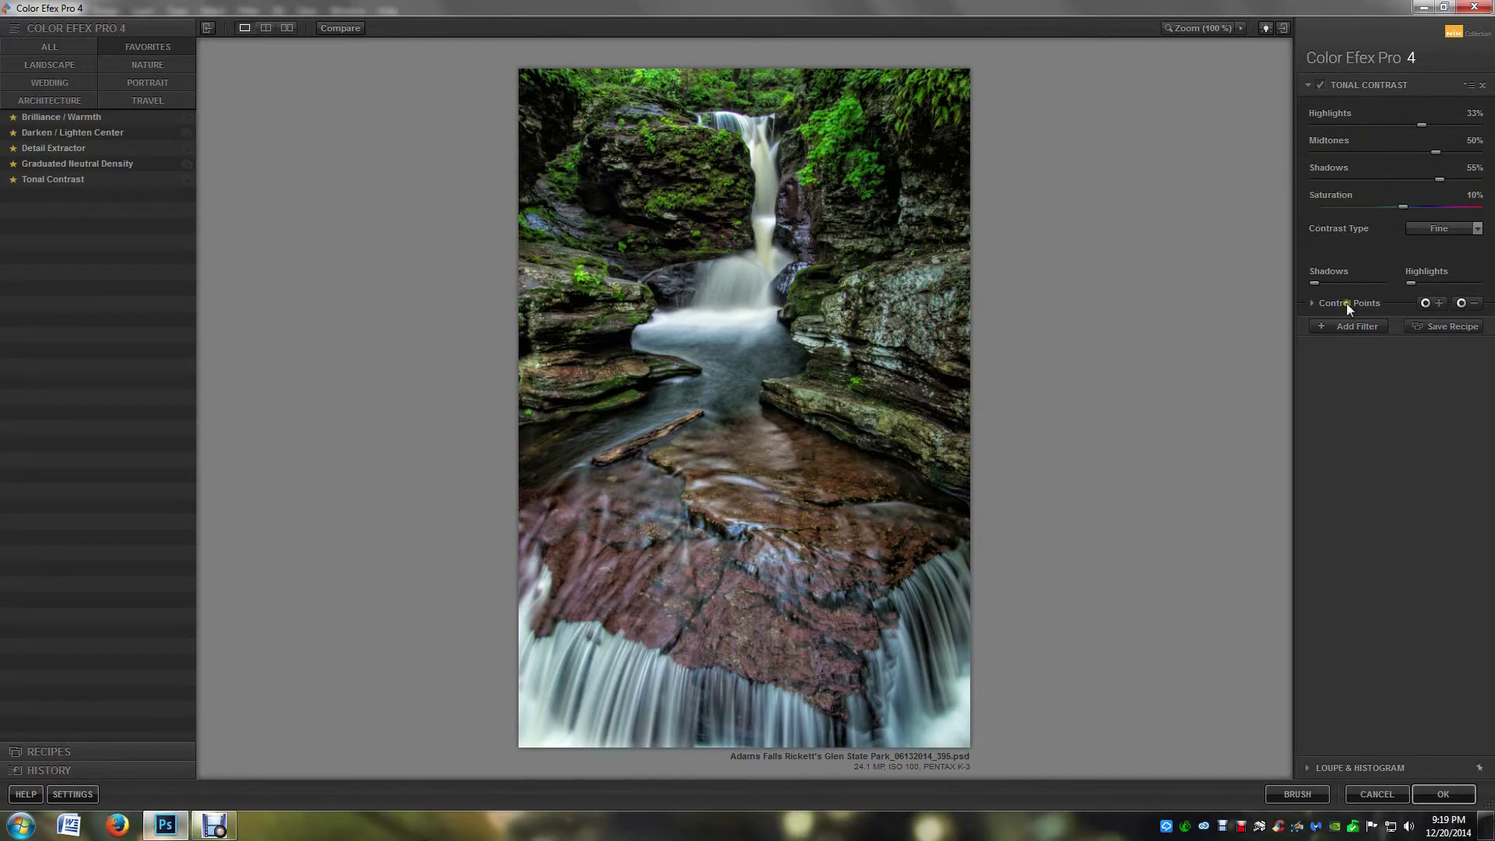
{"action": "mouse_move", "coordinate": [1422, 124]}
{"action": "left_mouse_down"}
{"action": "mouse_move", "coordinate": [1299, 124]}
{"action": "mouse_move", "coordinate": [1464, 129]}
{"action": "mouse_move", "coordinate": [1346, 127]}
{"action": "mouse_move", "coordinate": [1408, 128]}
{"action": "mouse_move", "coordinate": [1437, 153]}
{"action": "mouse_move", "coordinate": [1298, 155]}
{"action": "mouse_move", "coordinate": [1491, 159]}
{"action": "mouse_move", "coordinate": [1433, 159]}
{"action": "mouse_move", "coordinate": [1417, 130]}
{"action": "mouse_move", "coordinate": [1434, 179]}
{"action": "mouse_move", "coordinate": [1364, 176]}
{"action": "mouse_move", "coordinate": [1433, 191]}
{"action": "mouse_move", "coordinate": [1454, 236]}
{"action": "mouse_move", "coordinate": [1403, 207]}
{"action": "mouse_move", "coordinate": [1322, 216]}
{"action": "mouse_move", "coordinate": [1408, 209]}
{"action": "left_mouse_up"}
{"action": "left_click_drag", "start_coordinate": [1408, 209], "coordinate": [1397, 211]}
Add a Darken / Lighten Center filter below Tonal Contrast and set its shape to 2.
{"action": "left_click", "coordinate": [1328, 320]}
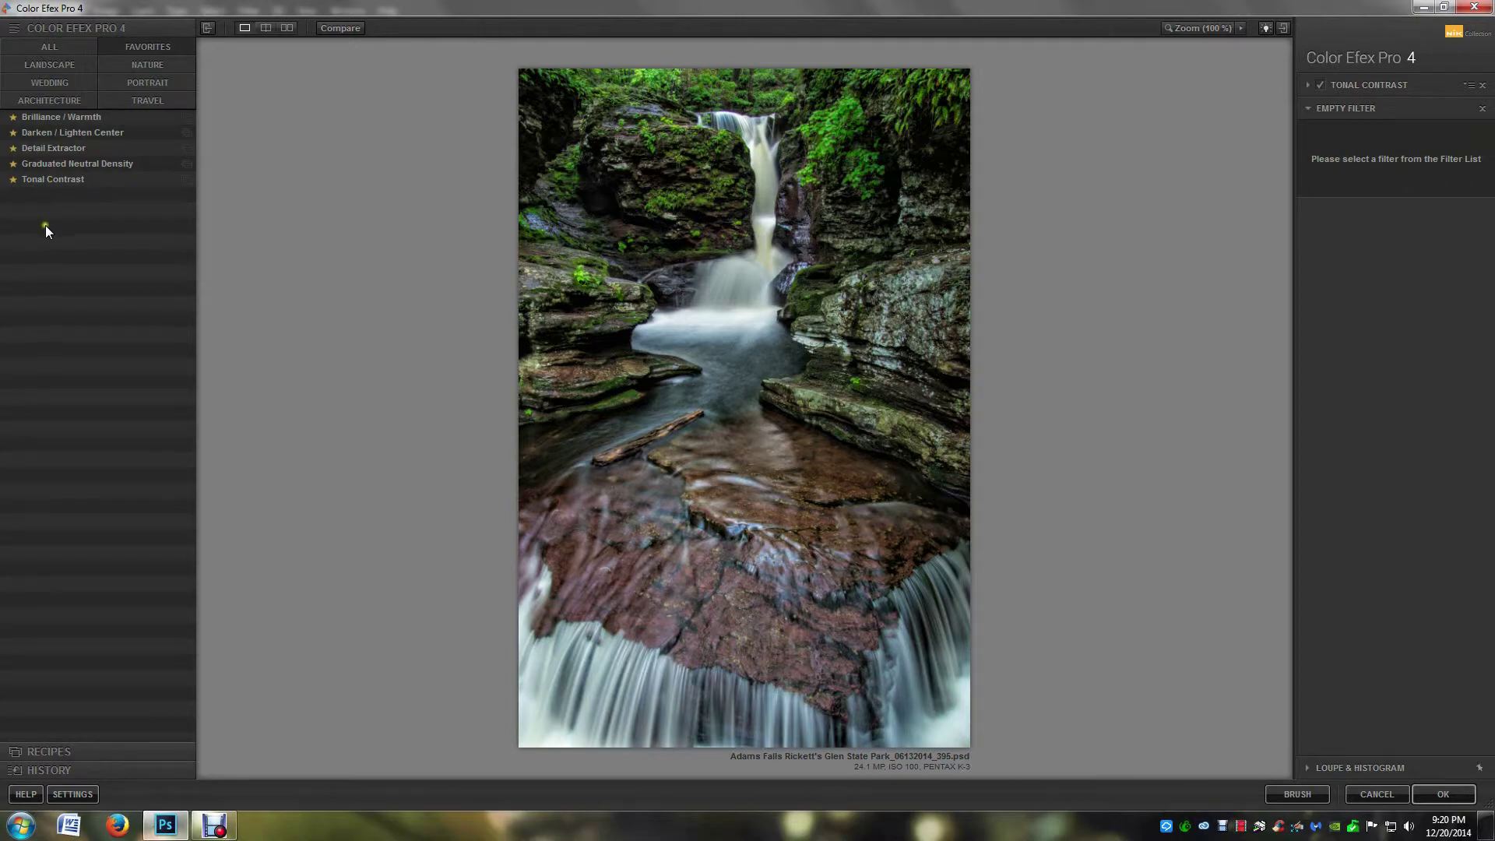
{"action": "left_click", "coordinate": [62, 134]}
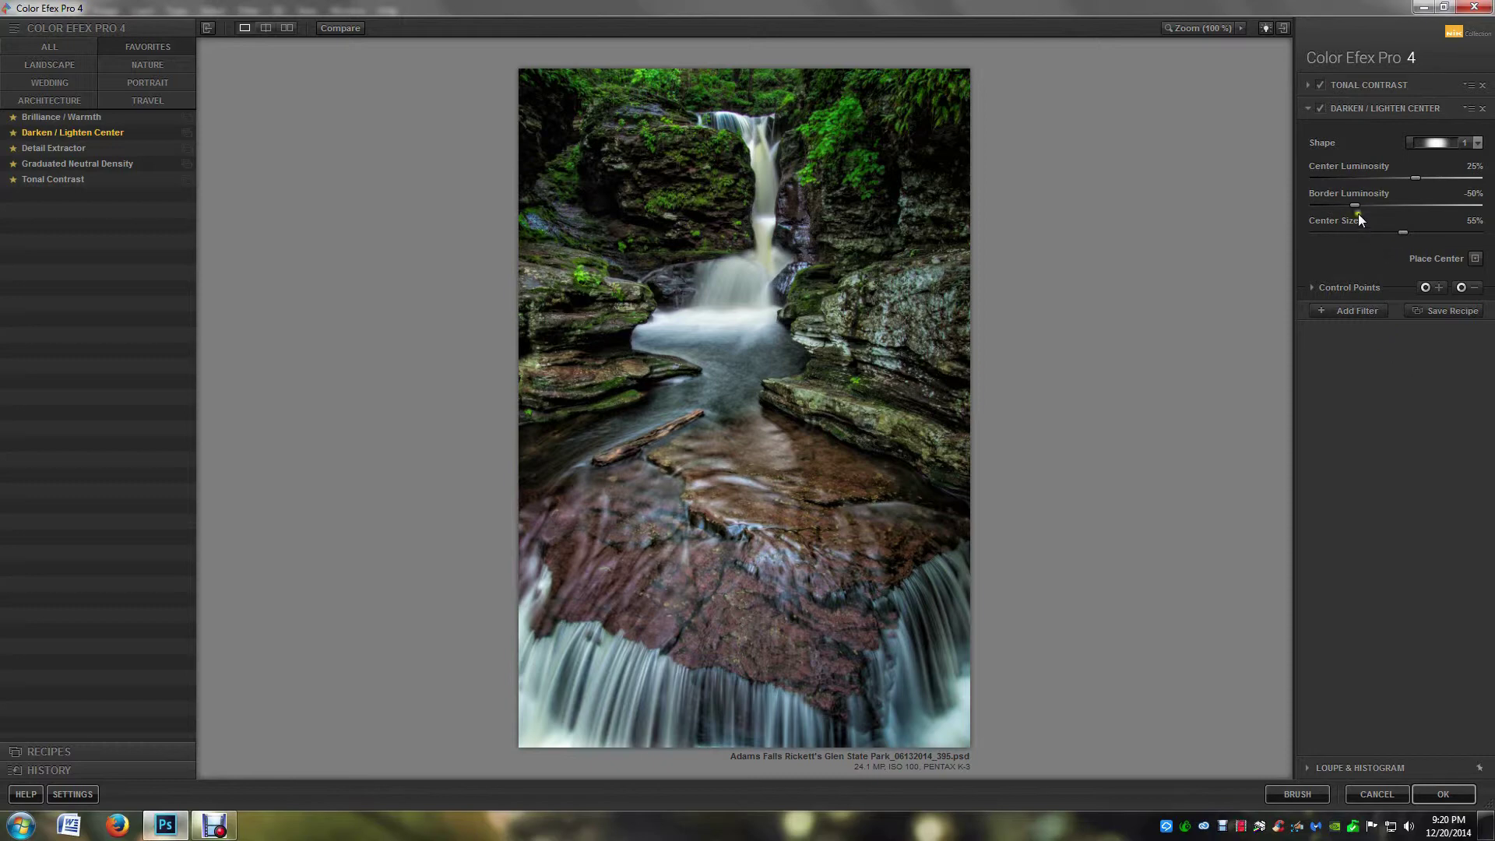
{"action": "left_click", "coordinate": [1478, 143]}
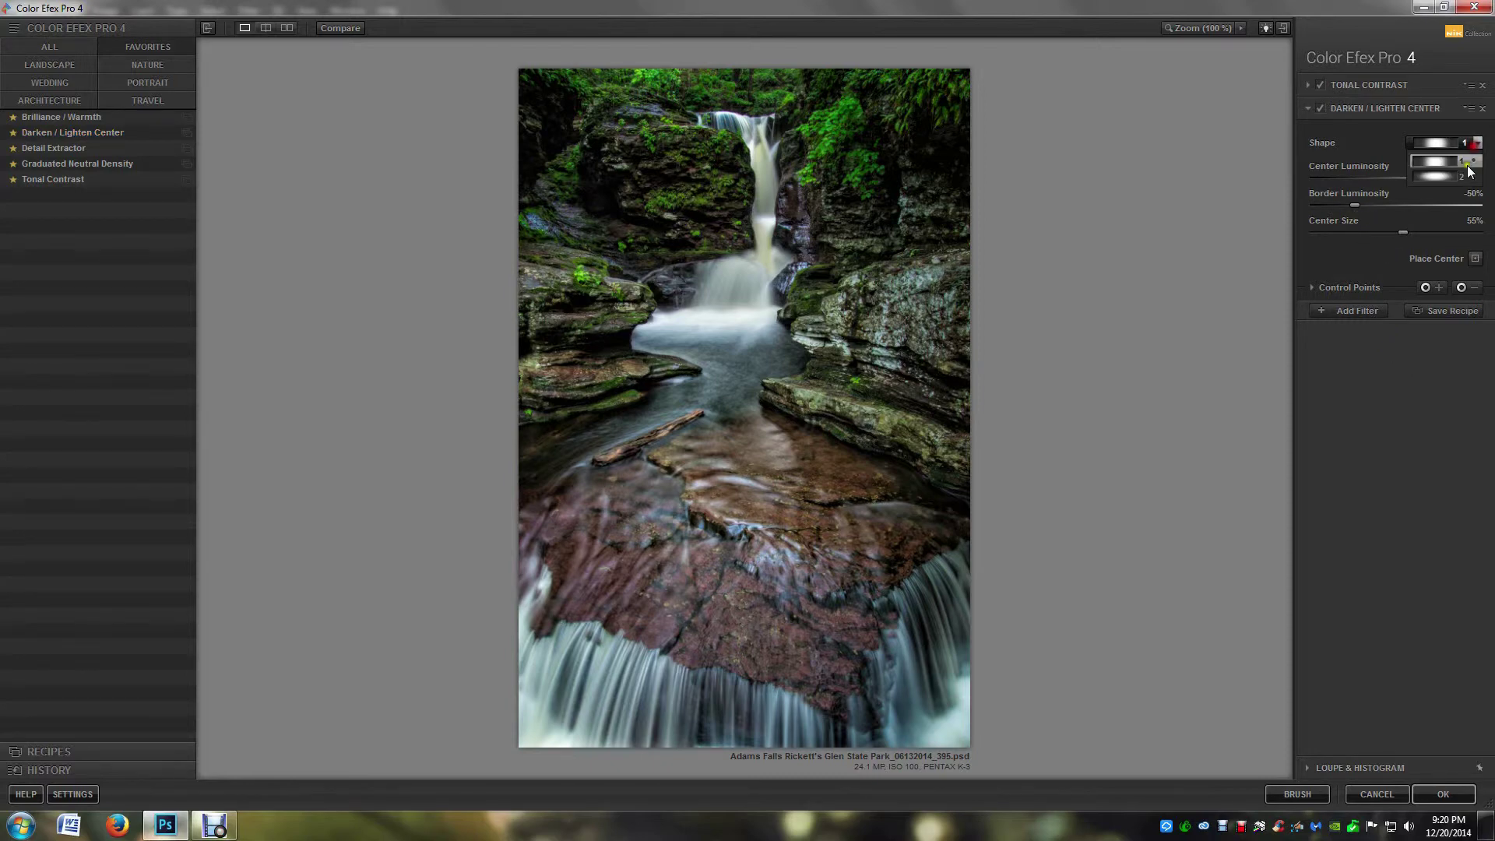
{"action": "left_click", "coordinate": [1467, 166]}
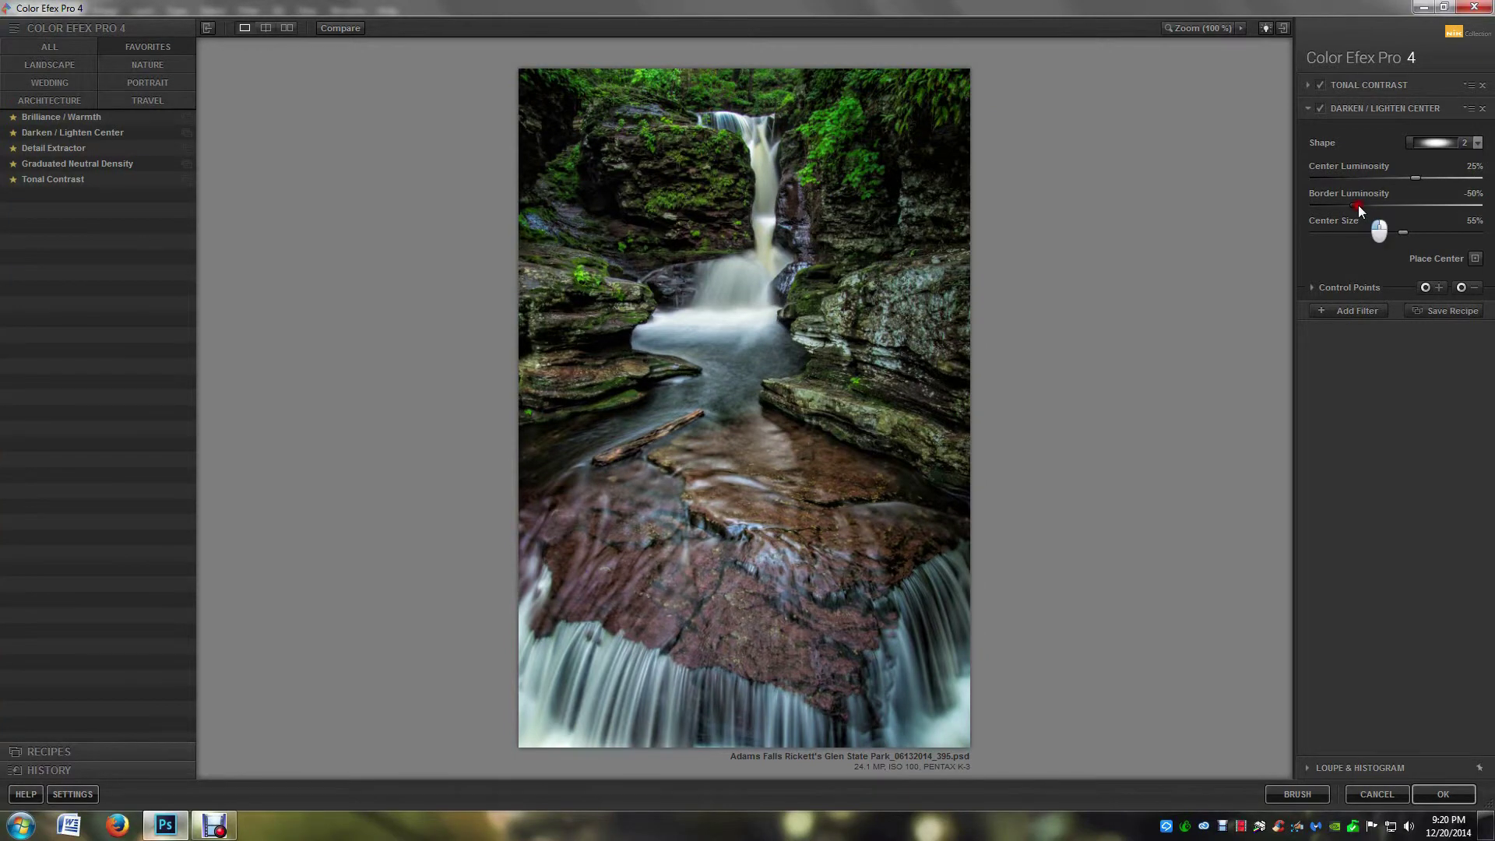
Exaggerate the vignette with border luminosity at -100%, center luminosity at 70% and center size at 0%.
{"action": "left_click_drag", "start_coordinate": [1358, 205], "coordinate": [1306, 206]}
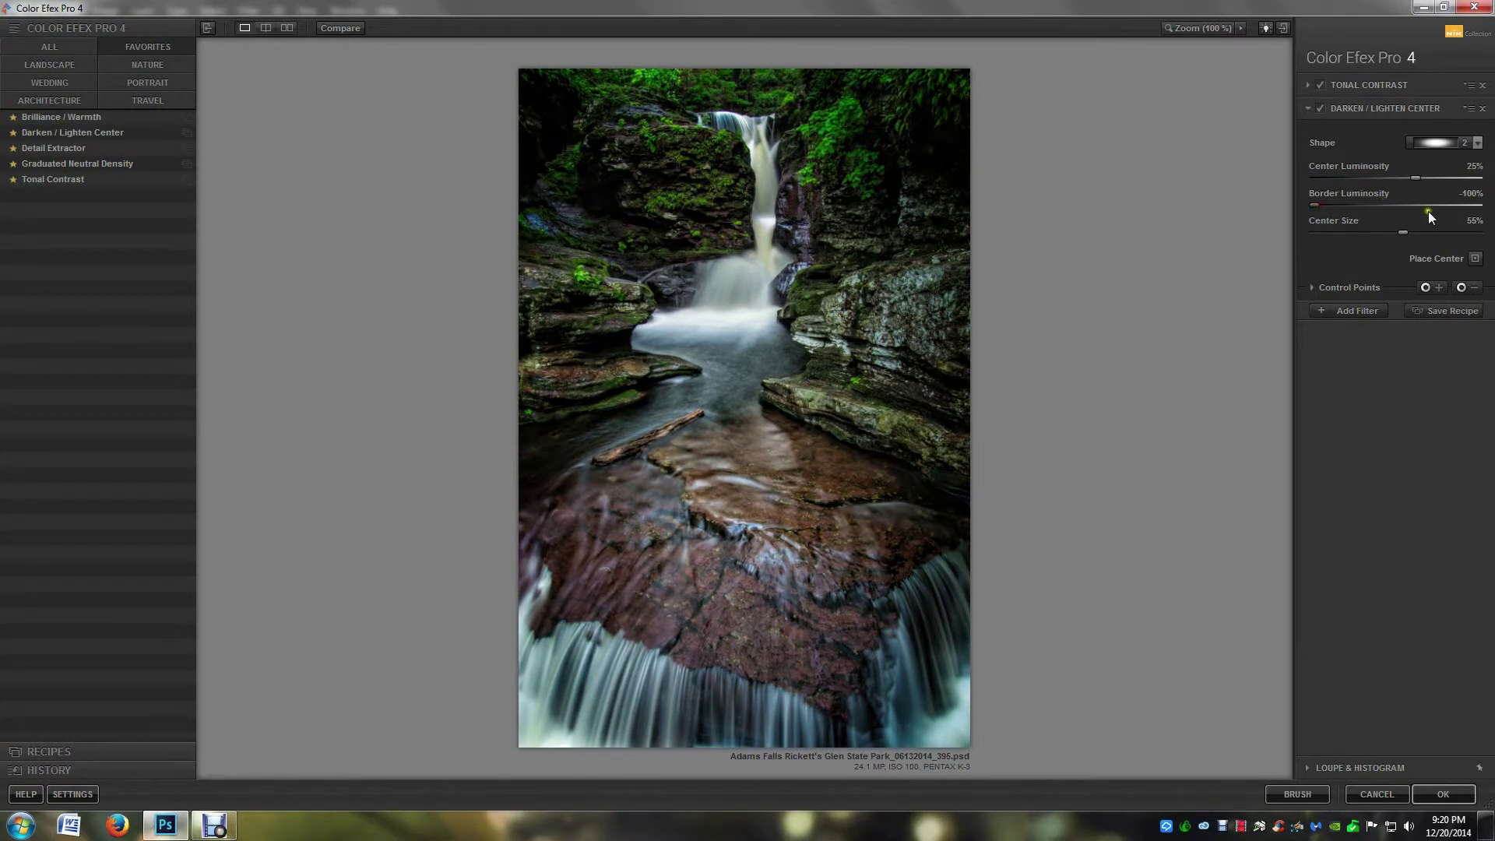
{"action": "left_click_drag", "start_coordinate": [1415, 178], "coordinate": [1456, 180]}
{"action": "left_click_drag", "start_coordinate": [1404, 233], "coordinate": [1315, 235]}
Try placing the light center on the upper falls, the lower red rocks, the left bank and the upper falls again.
{"action": "left_click", "coordinate": [1476, 259]}
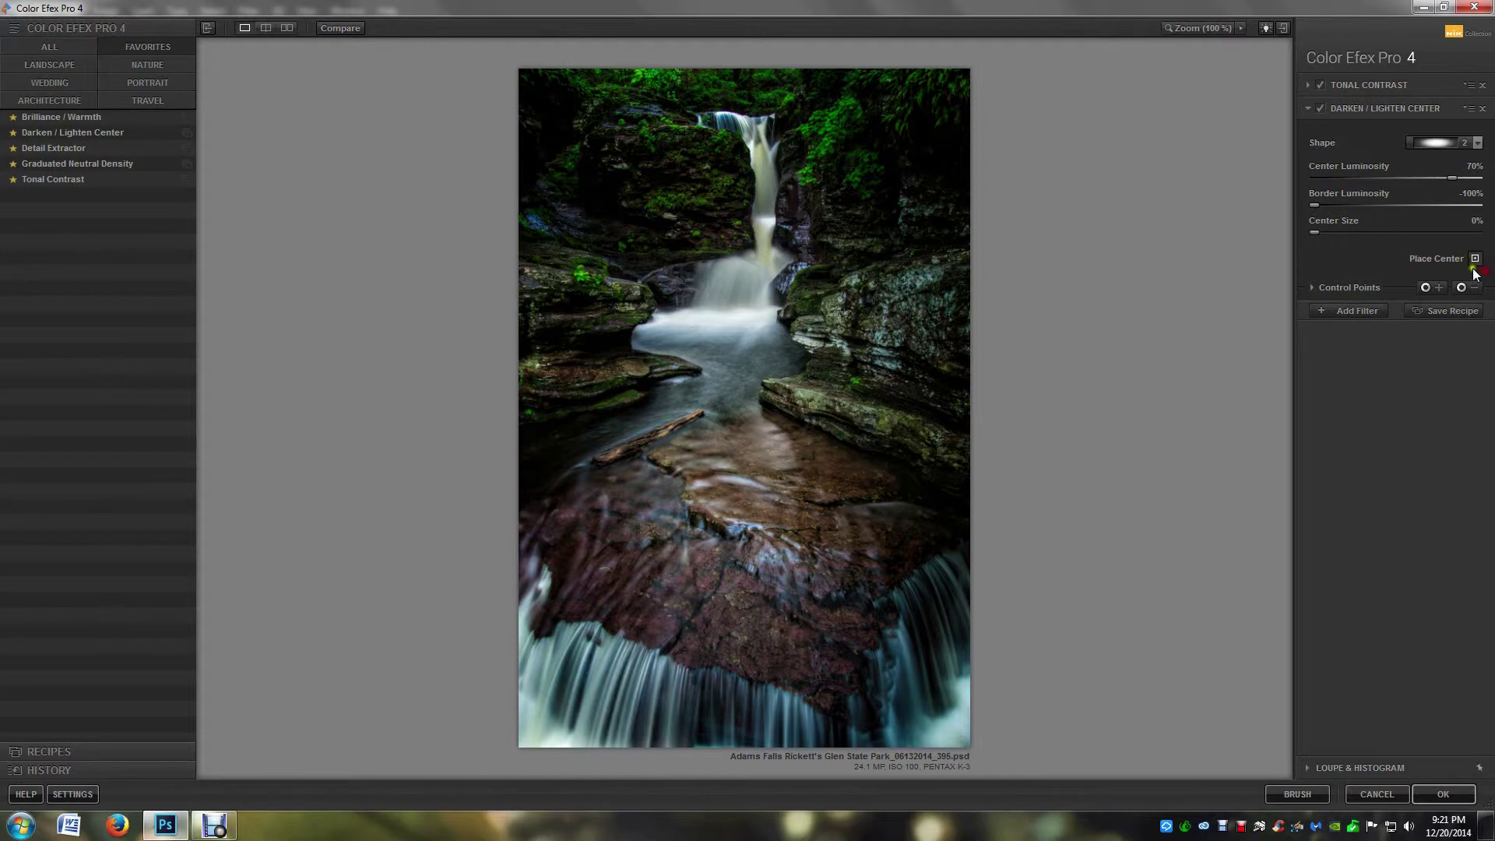
{"action": "left_click", "coordinate": [732, 214]}
{"action": "left_click", "coordinate": [1474, 258]}
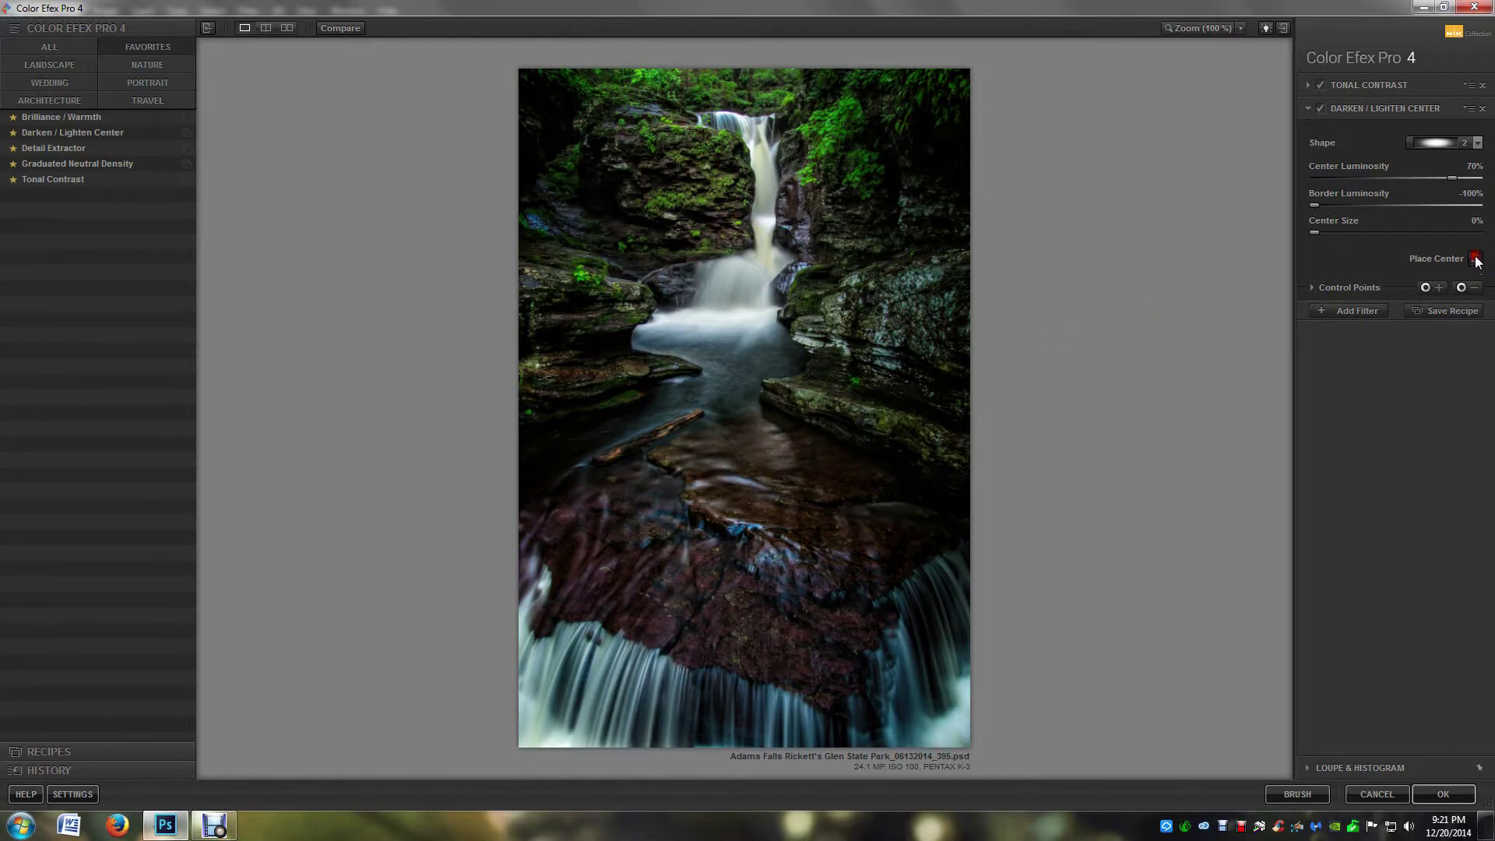
{"action": "left_click", "coordinate": [785, 570]}
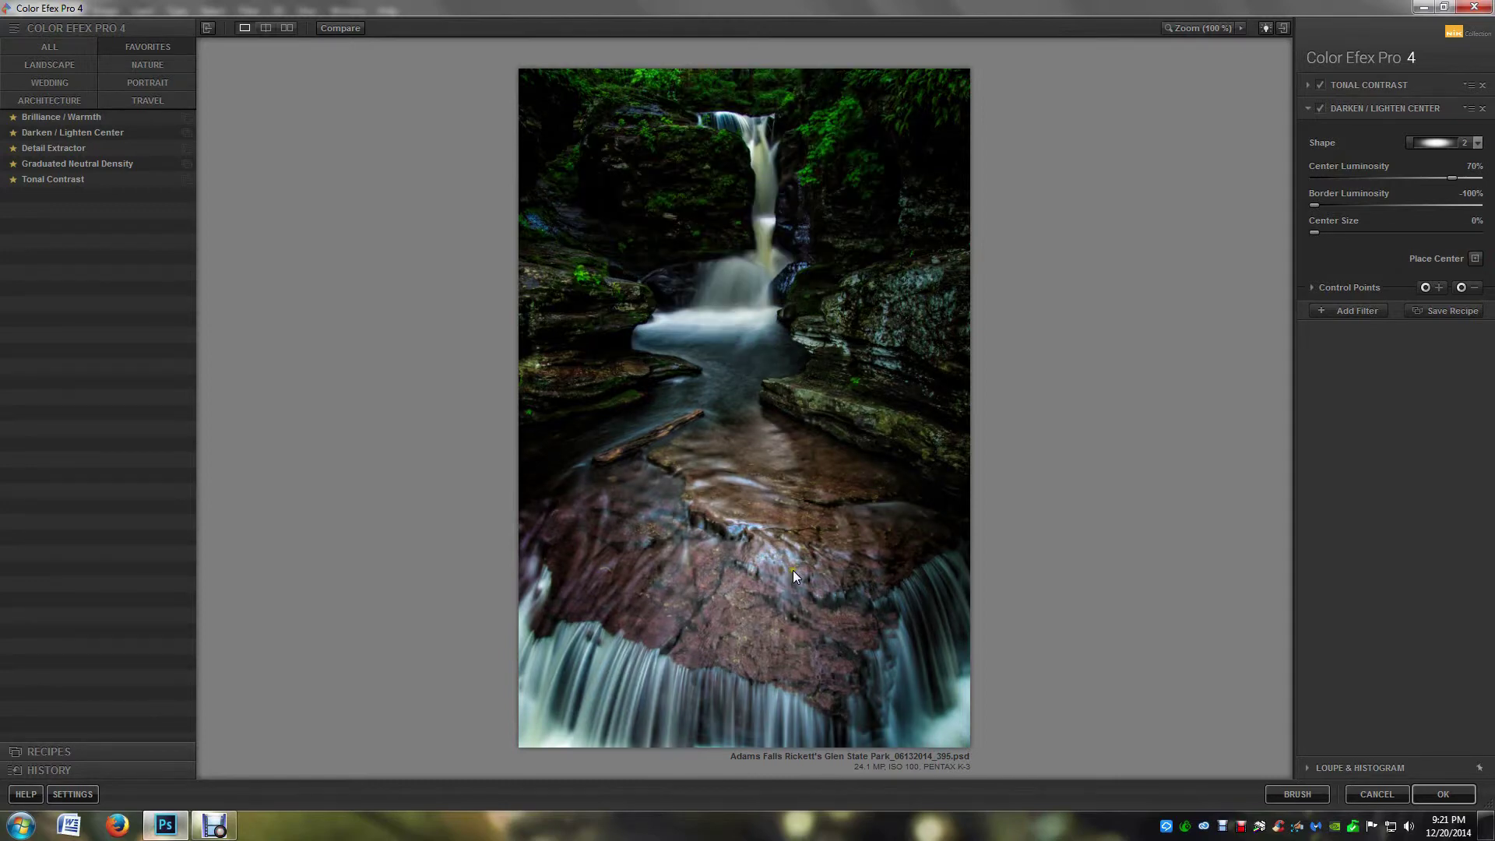
{"action": "left_click", "coordinate": [1471, 259]}
{"action": "left_click", "coordinate": [599, 438]}
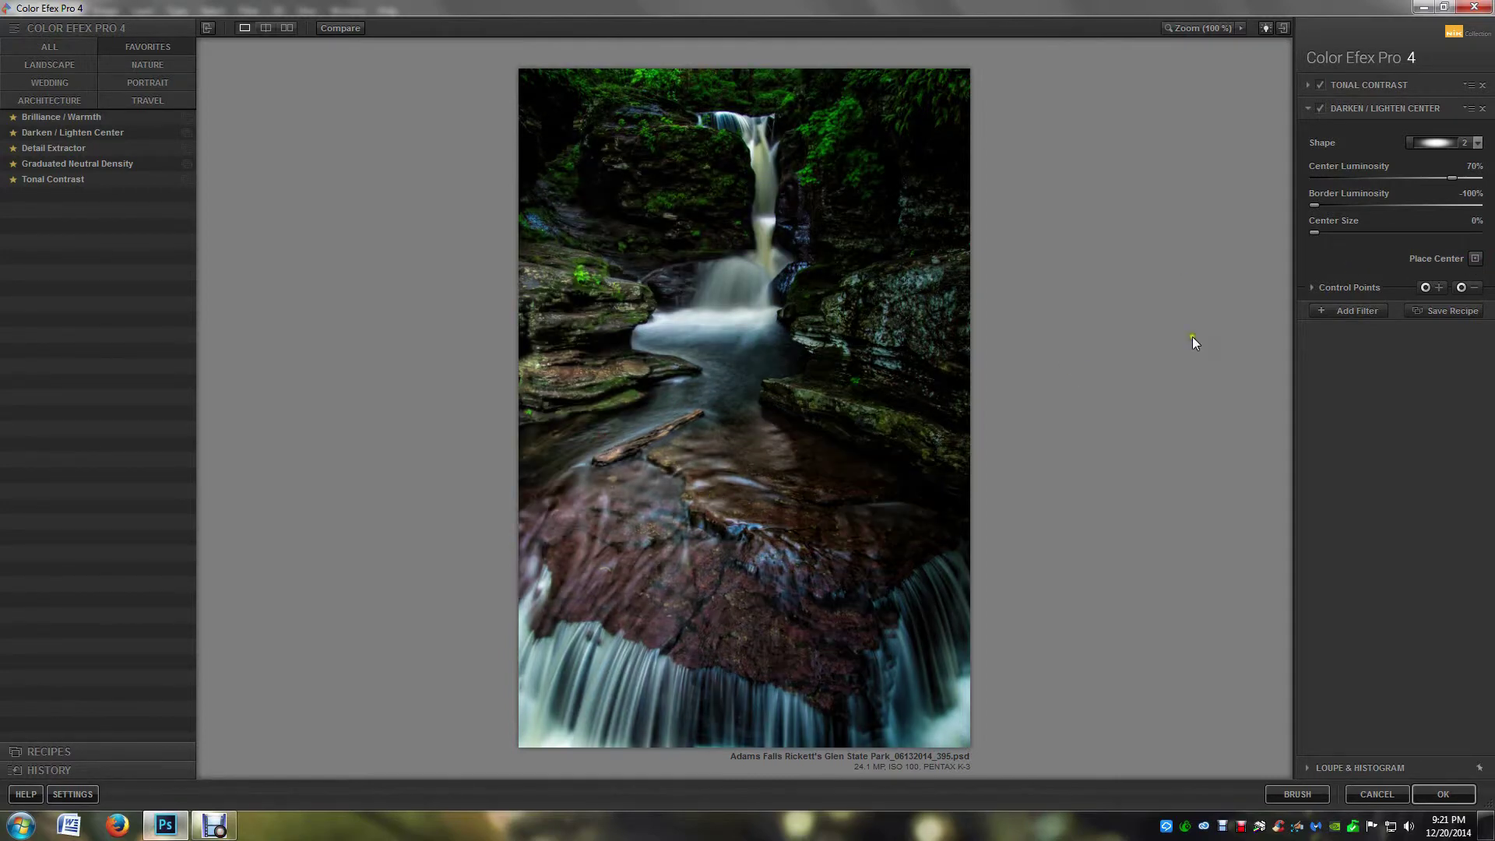
{"action": "left_click", "coordinate": [1474, 258]}
{"action": "left_click", "coordinate": [747, 223]}
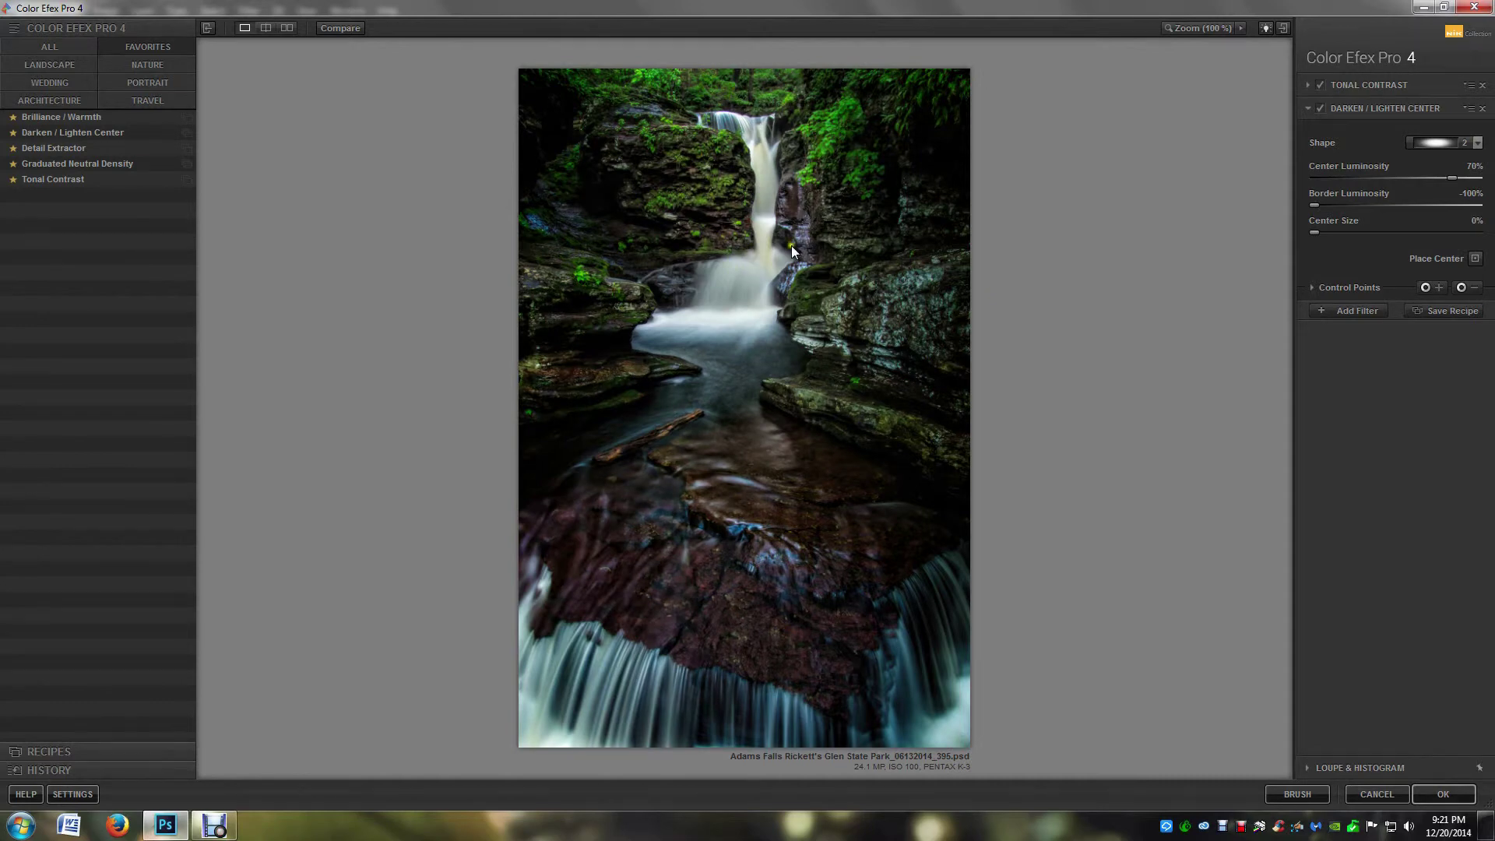
Place the light center on the pool below the upper falls, with center size 100%, center luminosity 22% and border luminosity -51%.
{"action": "left_click", "coordinate": [1475, 258]}
{"action": "left_click", "coordinate": [747, 355]}
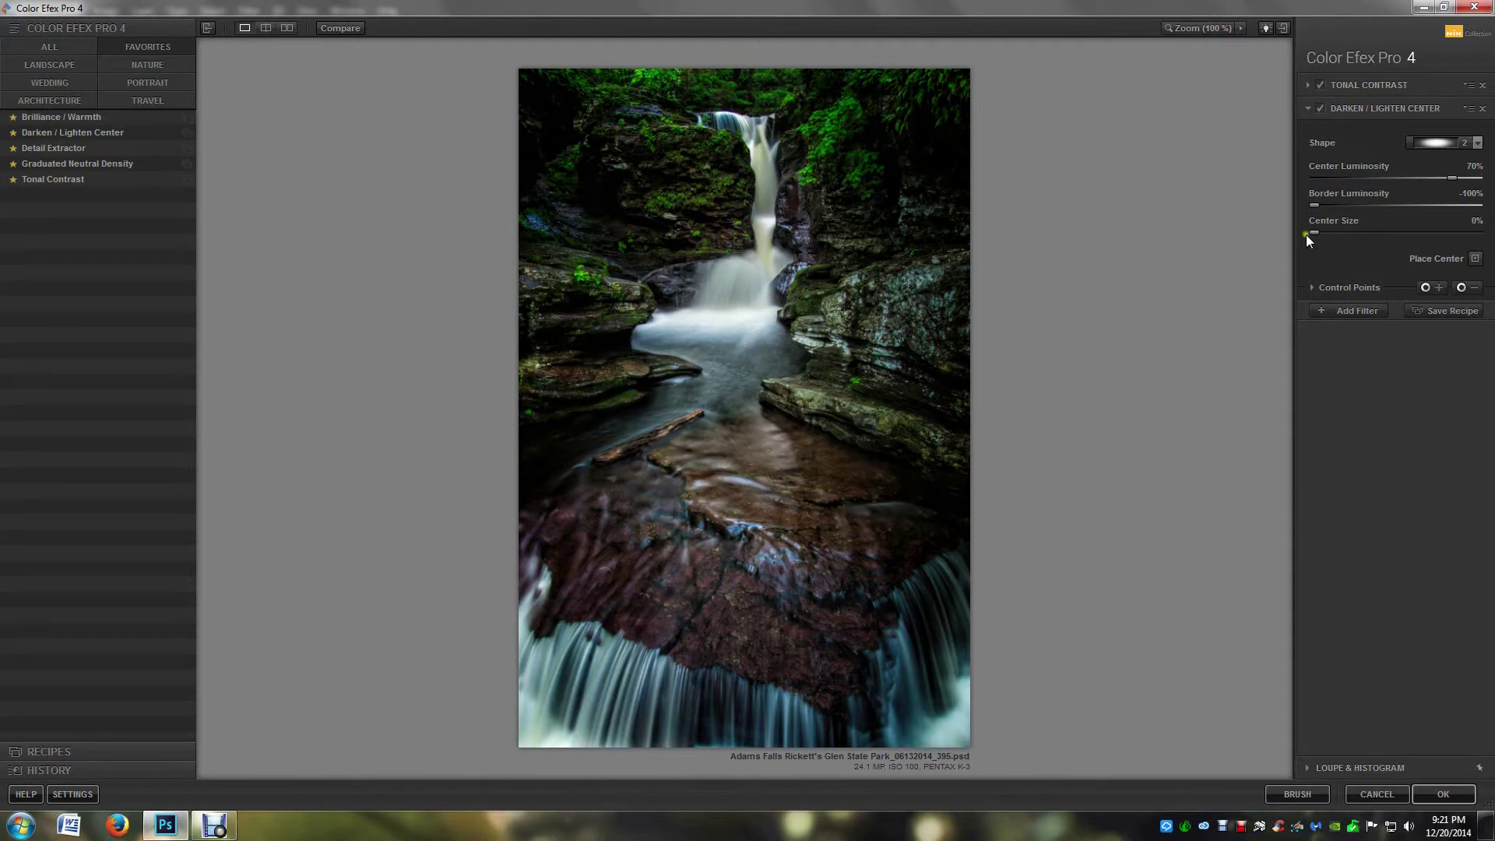
{"action": "left_click_drag", "start_coordinate": [1314, 232], "coordinate": [1484, 232]}
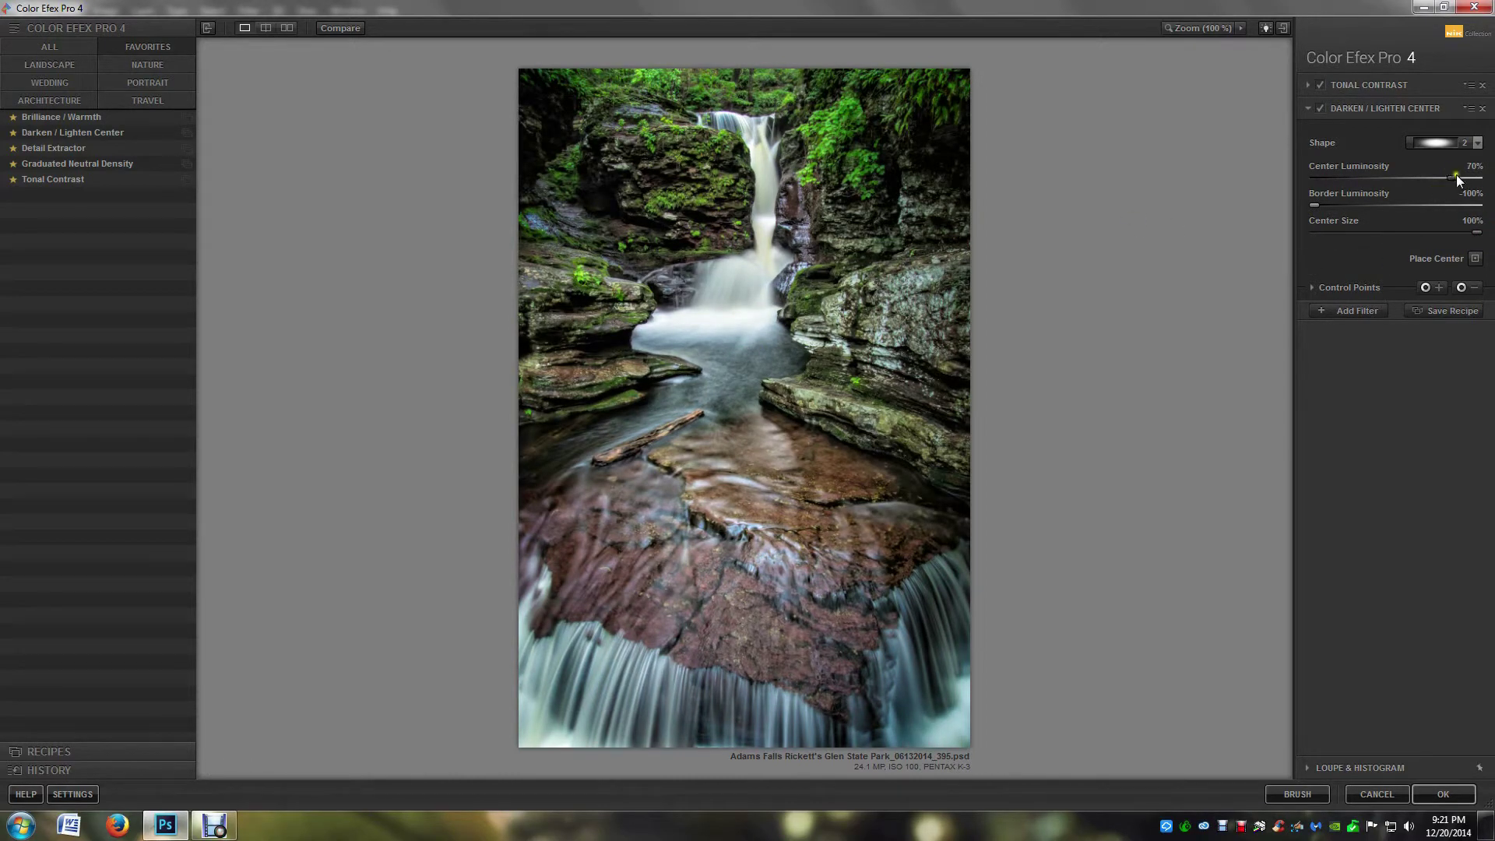
{"action": "left_click_drag", "start_coordinate": [1452, 178], "coordinate": [1414, 183]}
{"action": "left_click_drag", "start_coordinate": [1315, 205], "coordinate": [1365, 208]}
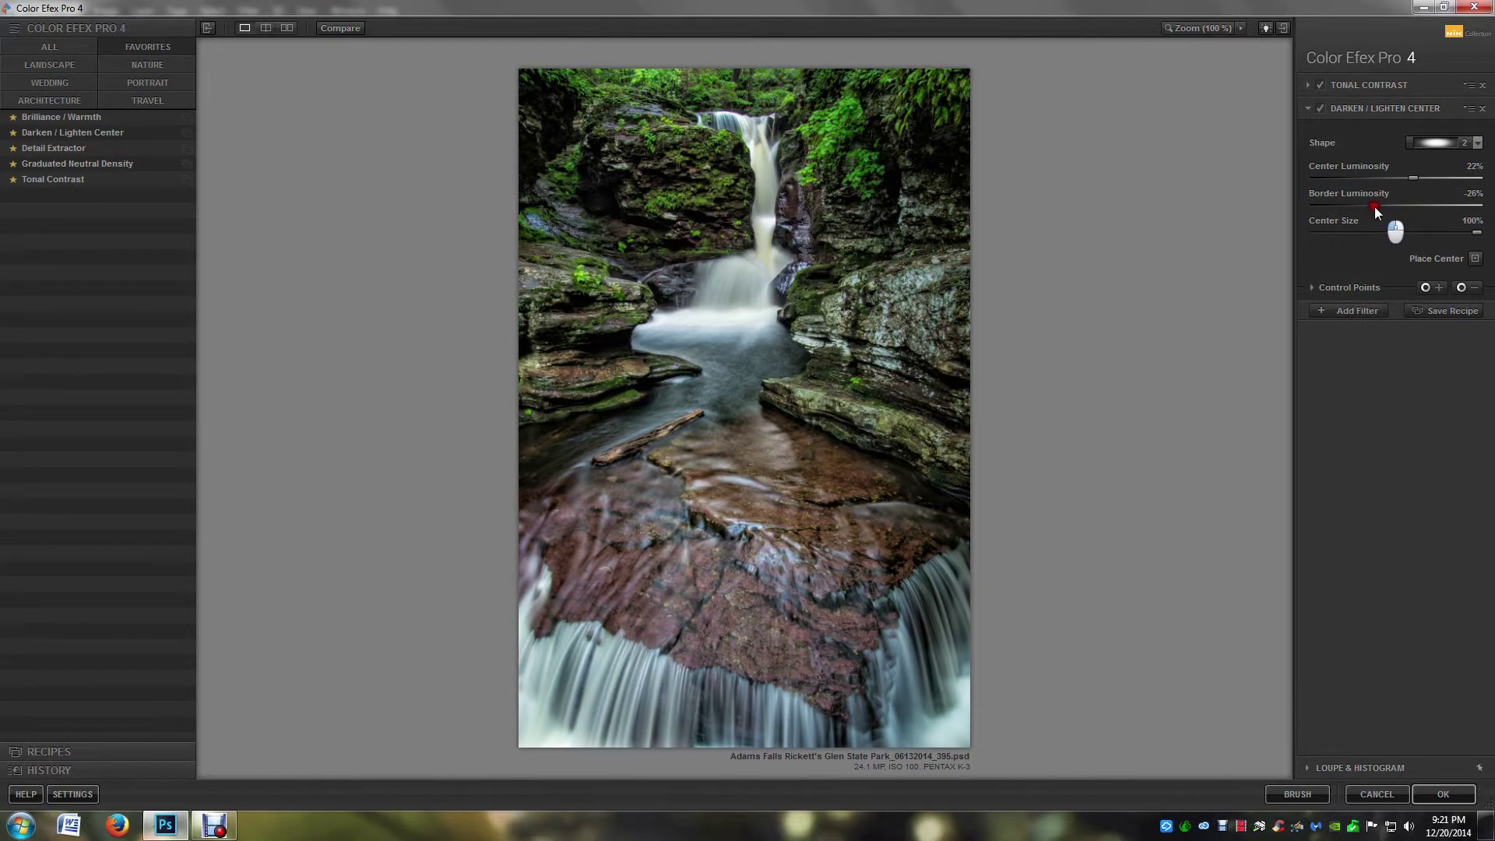
{"action": "left_click_drag", "start_coordinate": [1375, 207], "coordinate": [1354, 207]}
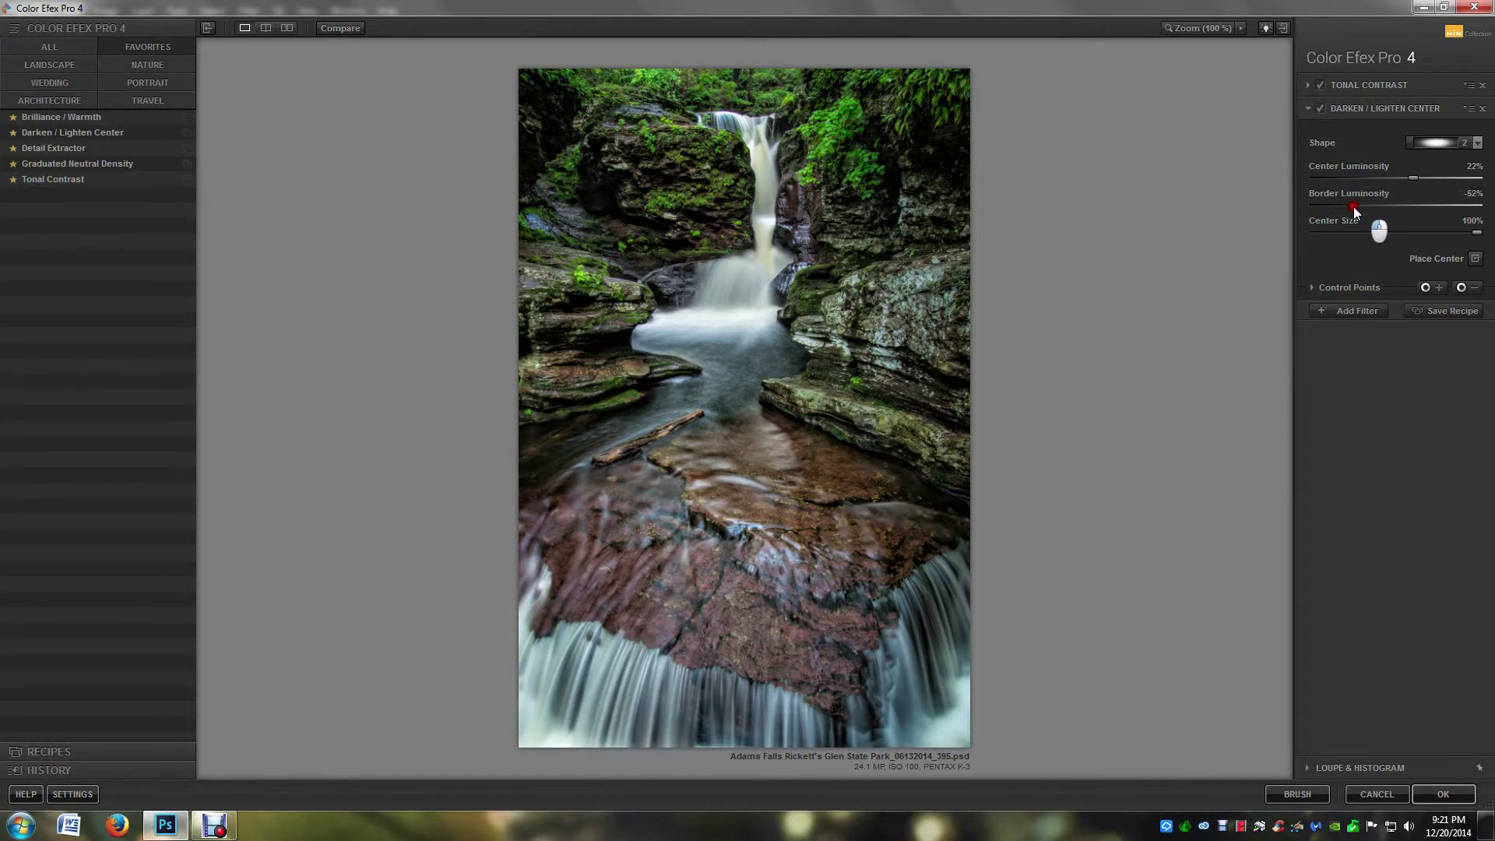
Compare the photo with and without the Darken / Lighten Center effect, and apply the Color Efex Pro 4 filters.
{"action": "left_click", "coordinate": [1320, 109]}
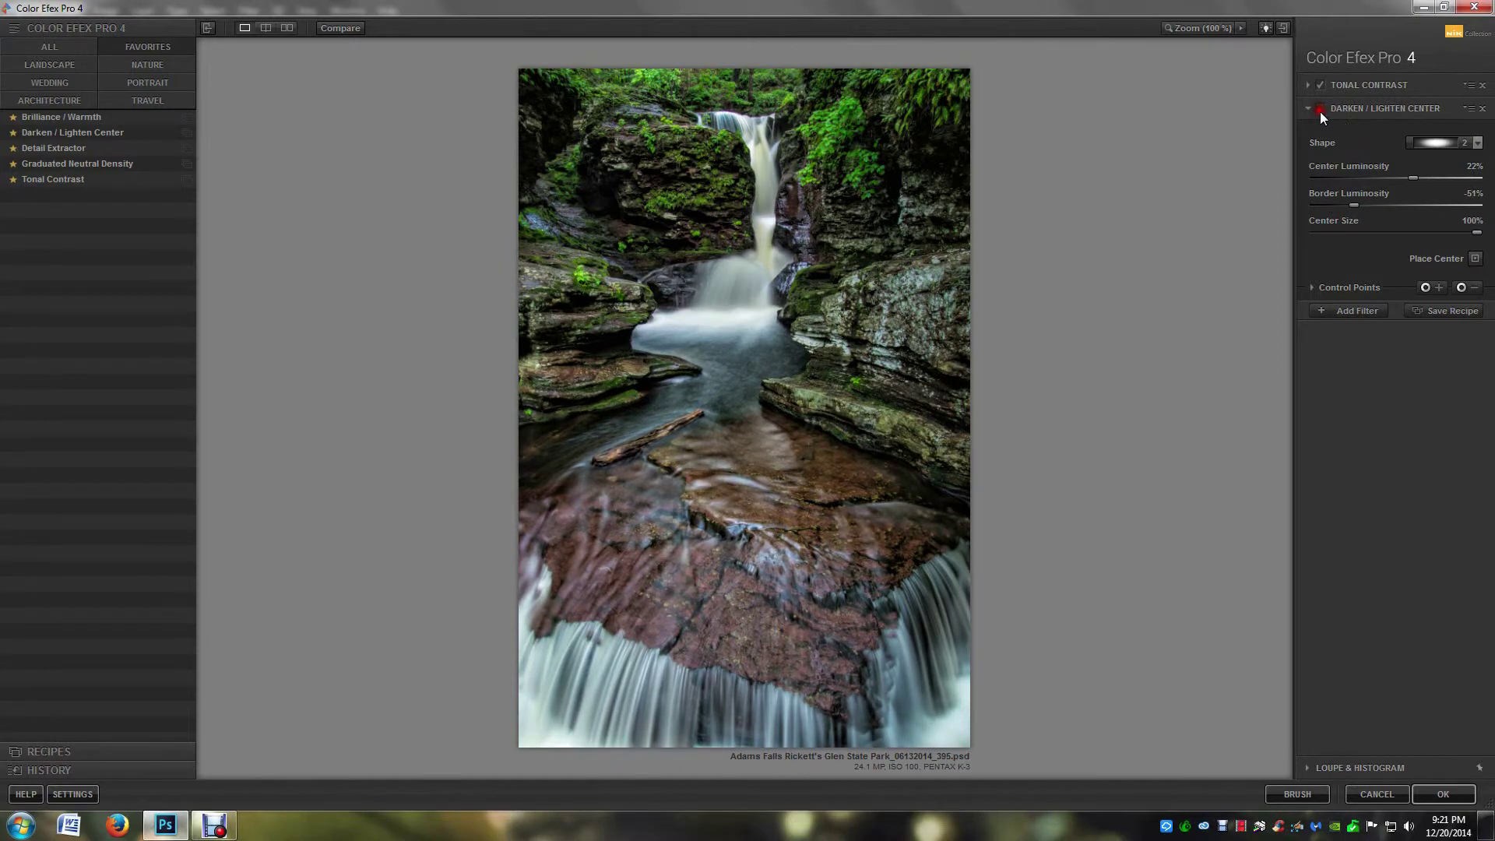
{"action": "left_click", "coordinate": [1321, 109]}
{"action": "left_click", "coordinate": [1320, 109]}
{"action": "left_click", "coordinate": [1321, 110]}
{"action": "left_click", "coordinate": [1324, 109]}
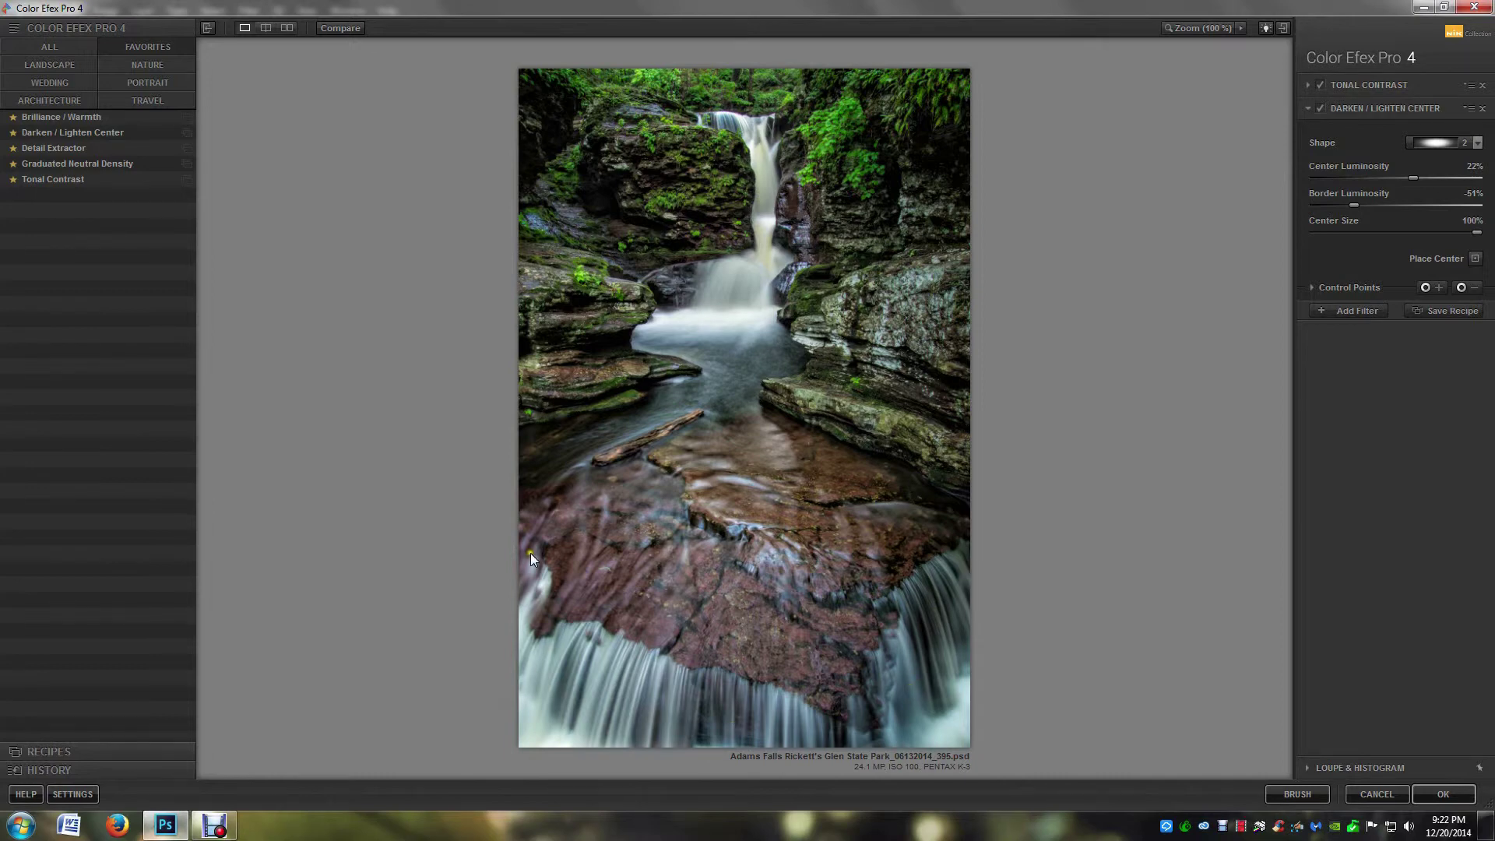
{"action": "left_click", "coordinate": [1441, 795]}
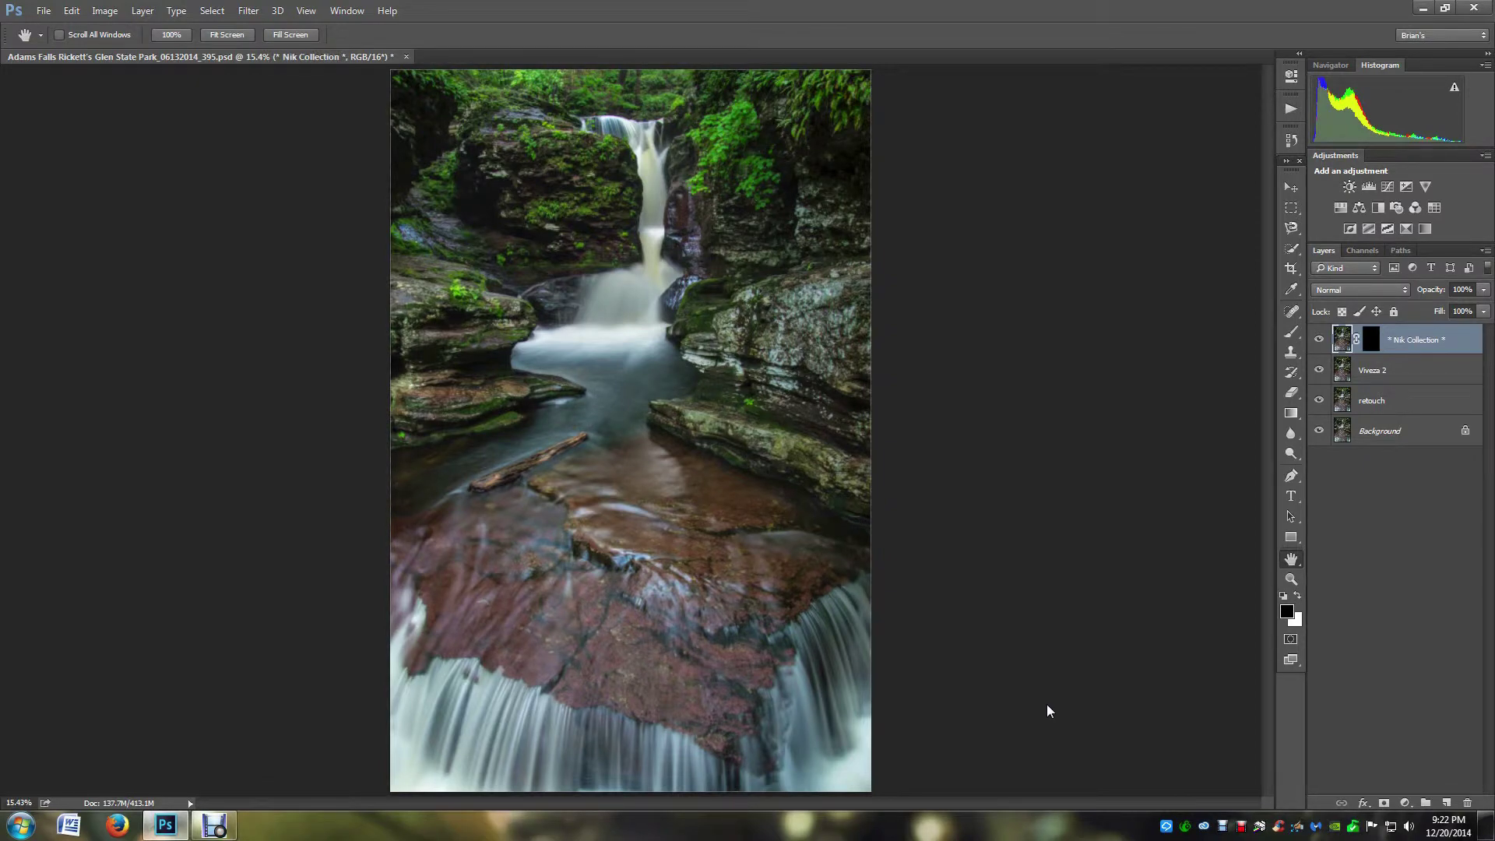
{"action": "key", "text": "ctrl+f"}
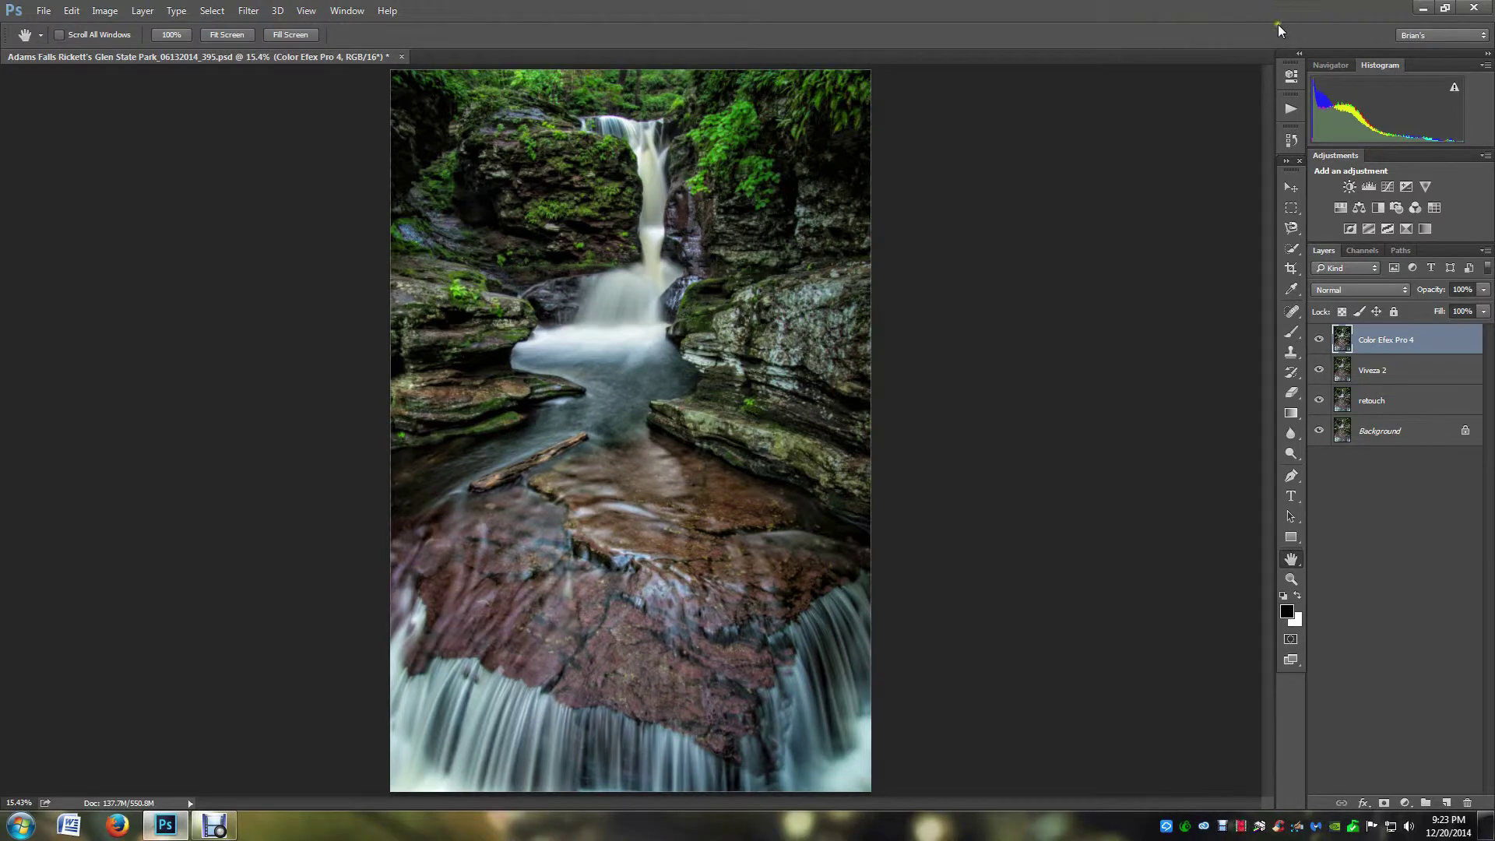
Run the saved Dodge and Burn action to add a gray Overlay layer above the Color Efex Pro 4 layer.
{"action": "left_click", "coordinate": [1291, 108]}
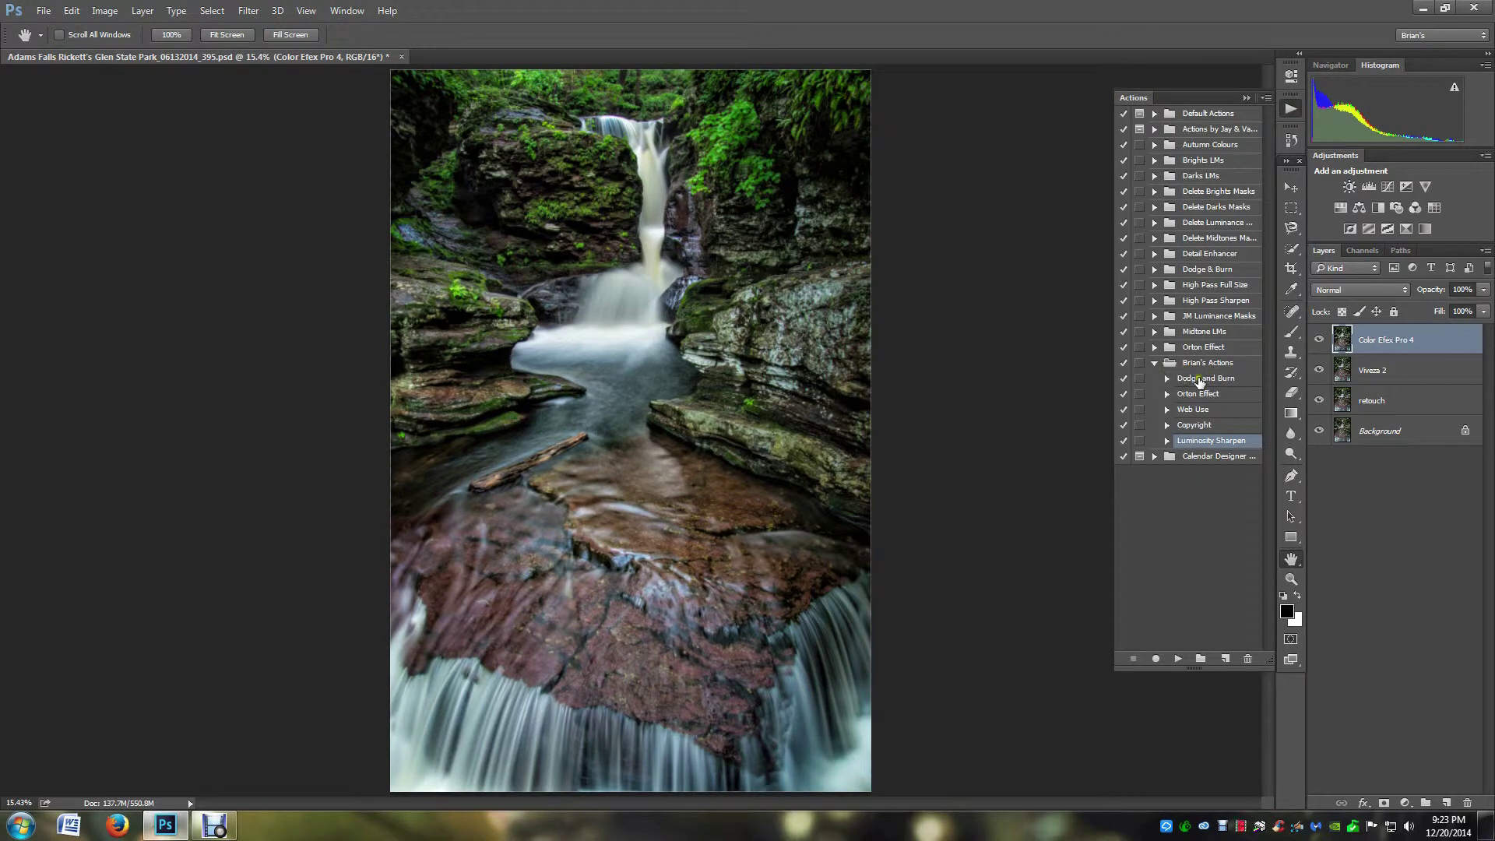
{"action": "left_click", "coordinate": [1187, 377]}
{"action": "left_click", "coordinate": [1178, 659]}
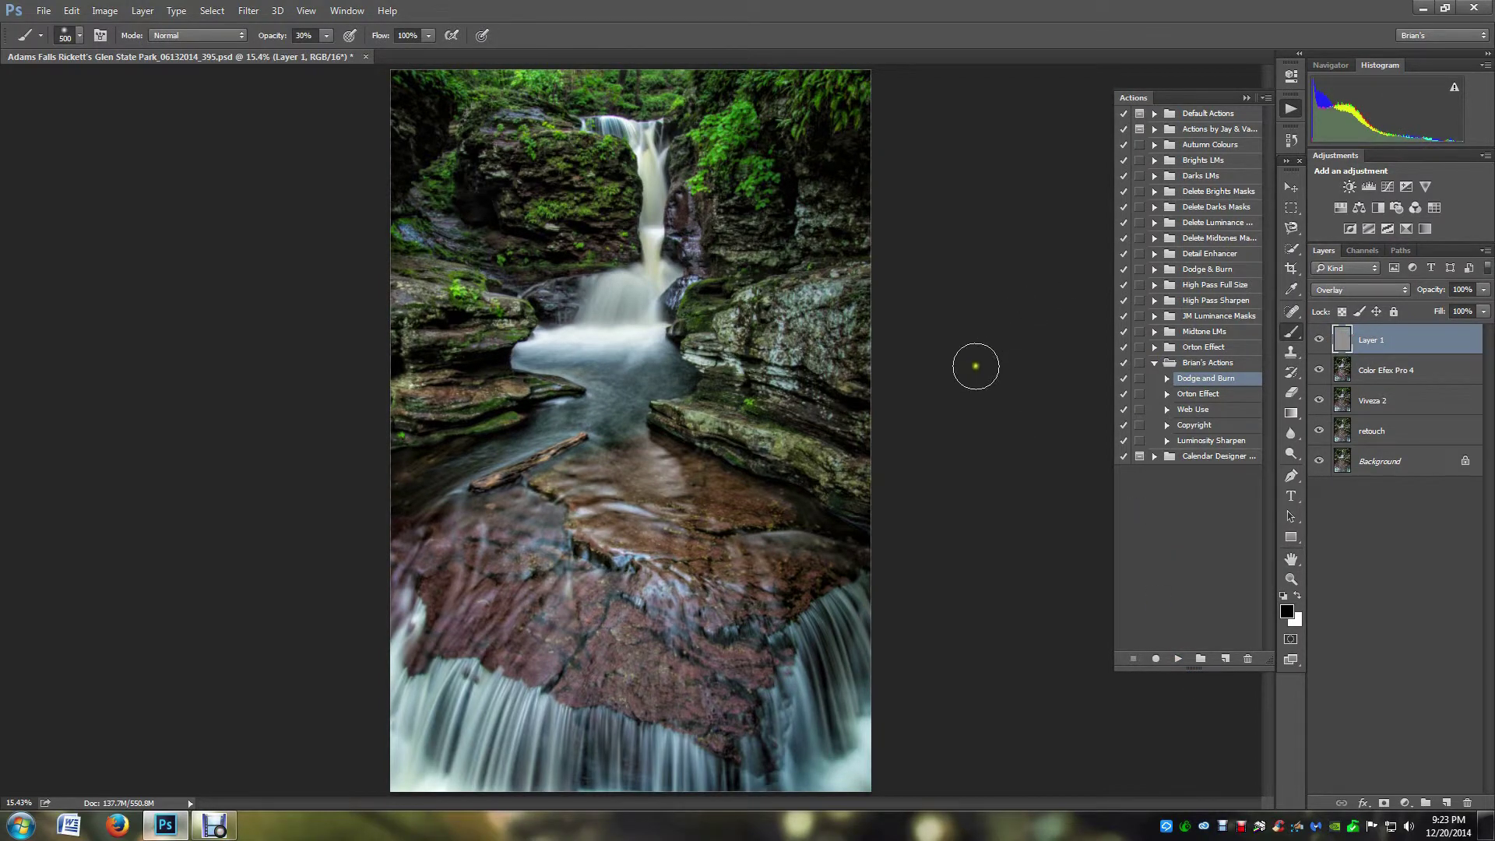
Set the brush opacity to 10% for dodging and burning, and collapse the list of actions.
{"action": "left_click", "coordinate": [304, 35]}
{"action": "type", "text": "10"}
{"action": "key", "text": "Return"}
{"action": "mouse_move", "coordinate": [638, 460]}
{"action": "left_mouse_down"}
{"action": "mouse_move", "coordinate": [613, 494]}
{"action": "mouse_move", "coordinate": [626, 528]}
{"action": "left_mouse_up"}
{"action": "left_click", "coordinate": [1247, 97]}
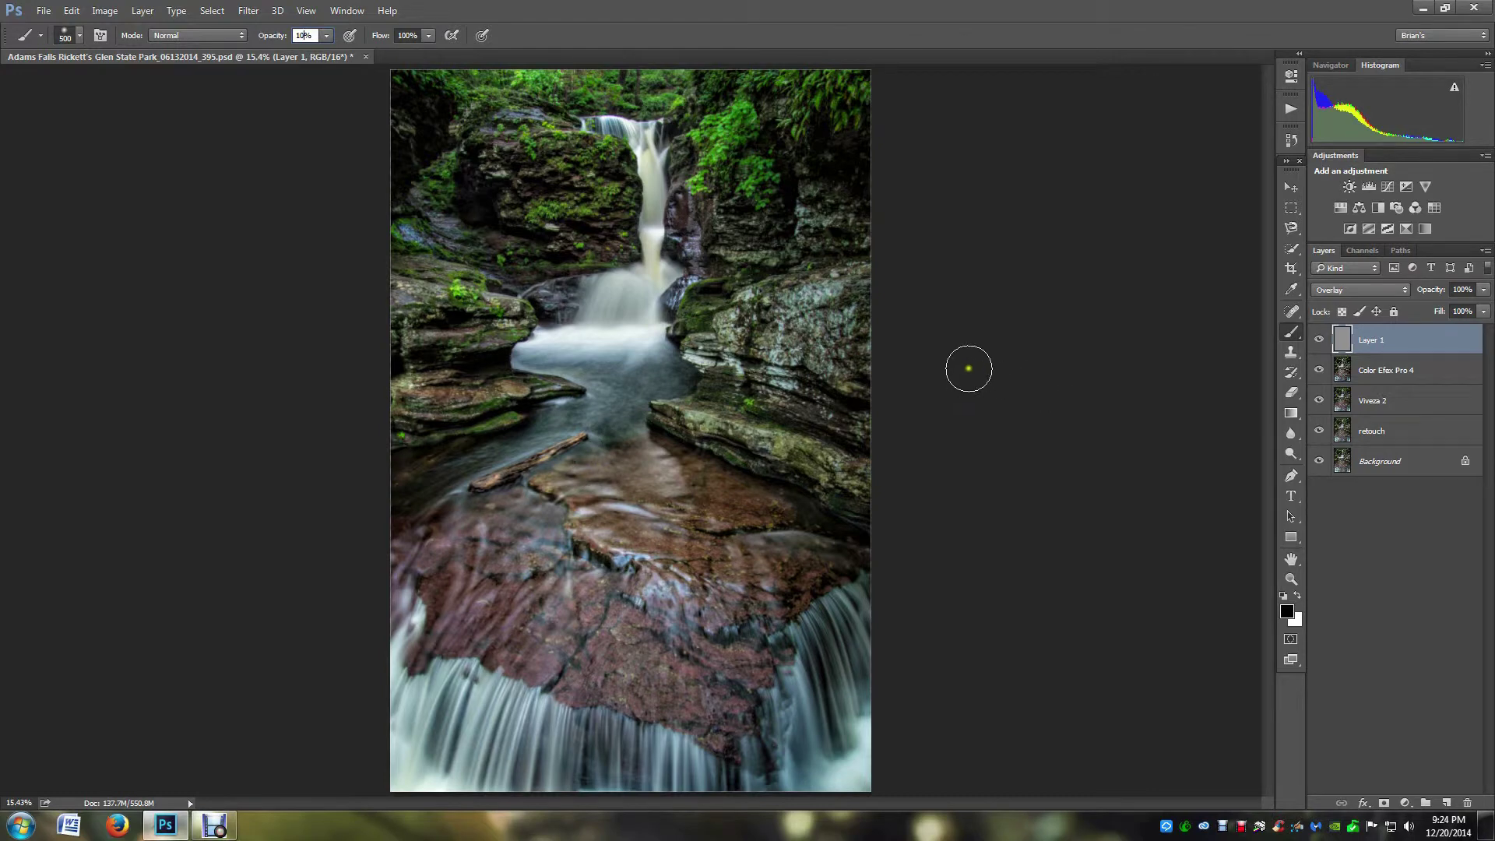
{"action": "mouse_move", "coordinate": [841, 300]}
{"action": "left_mouse_down"}
{"action": "mouse_move", "coordinate": [886, 295]}
{"action": "mouse_move", "coordinate": [805, 314]}
{"action": "mouse_move", "coordinate": [852, 296]}
{"action": "left_mouse_up"}
{"action": "left_click", "coordinate": [1288, 612]}
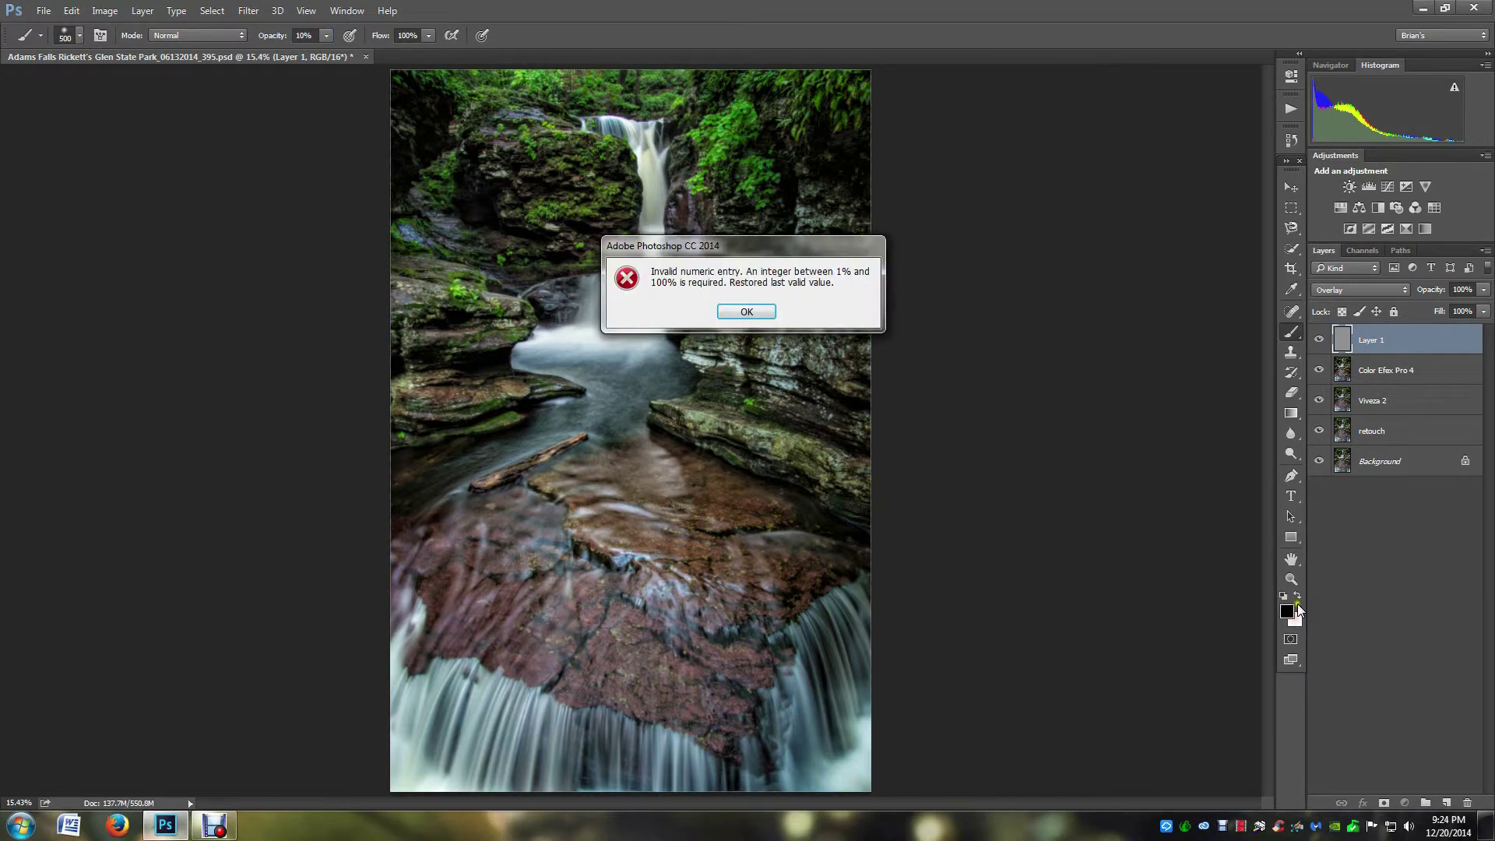
{"action": "left_click", "coordinate": [761, 313]}
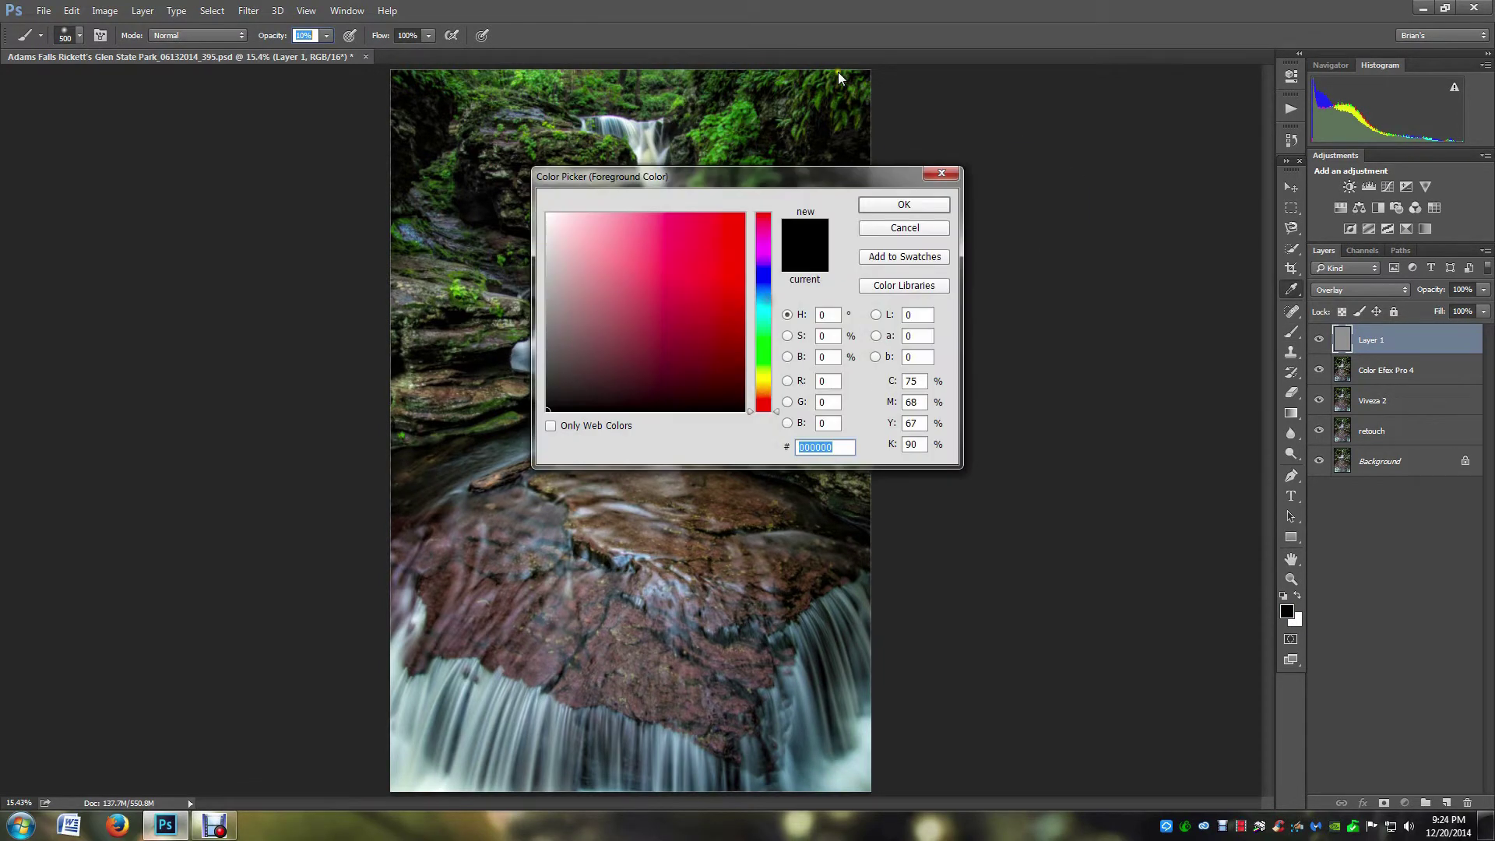
{"action": "left_click", "coordinate": [901, 230]}
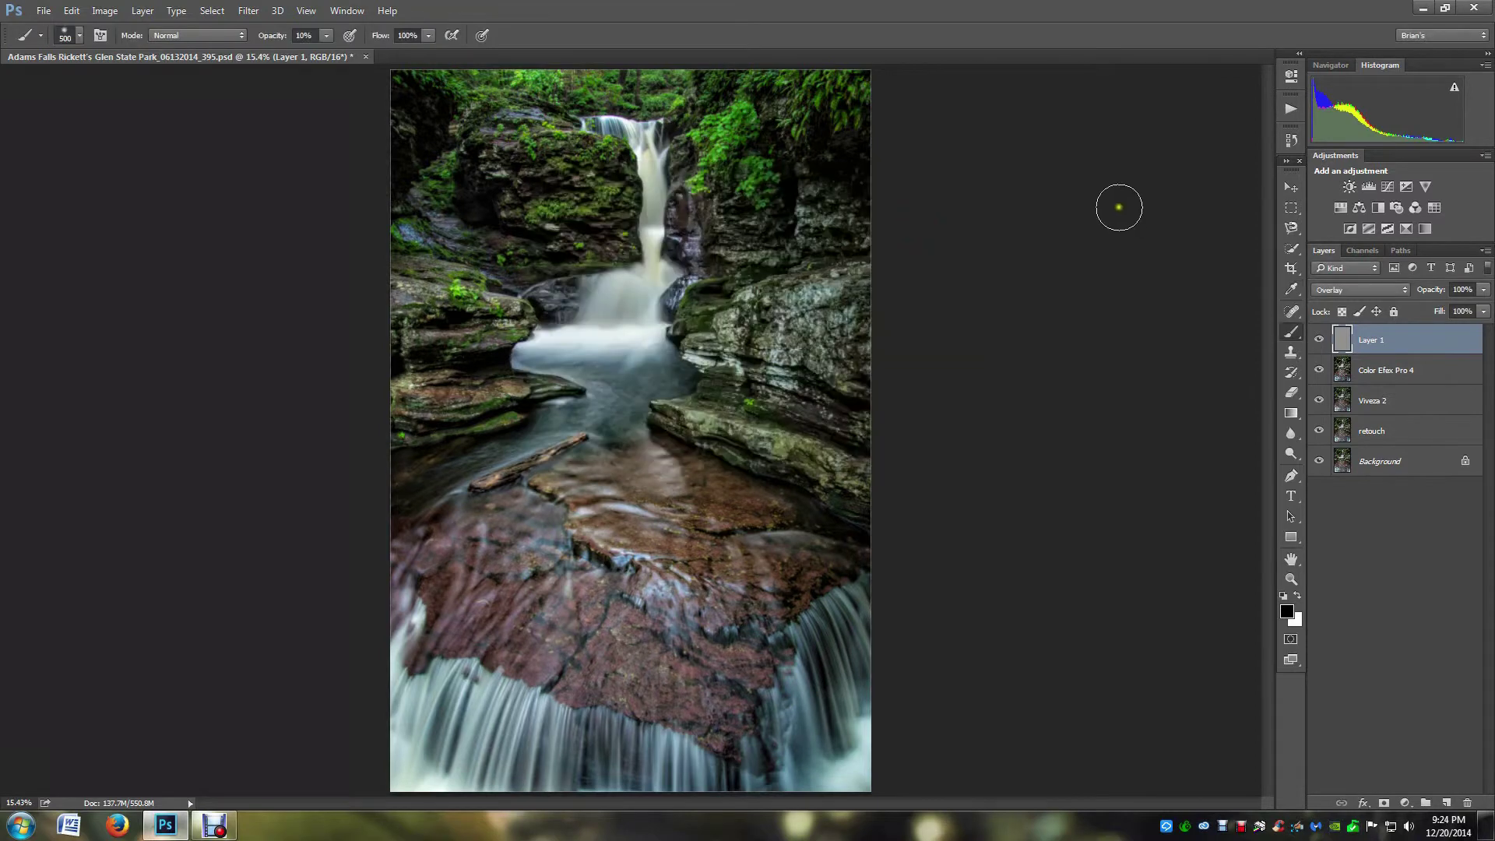
{"action": "left_click", "coordinate": [304, 35]}
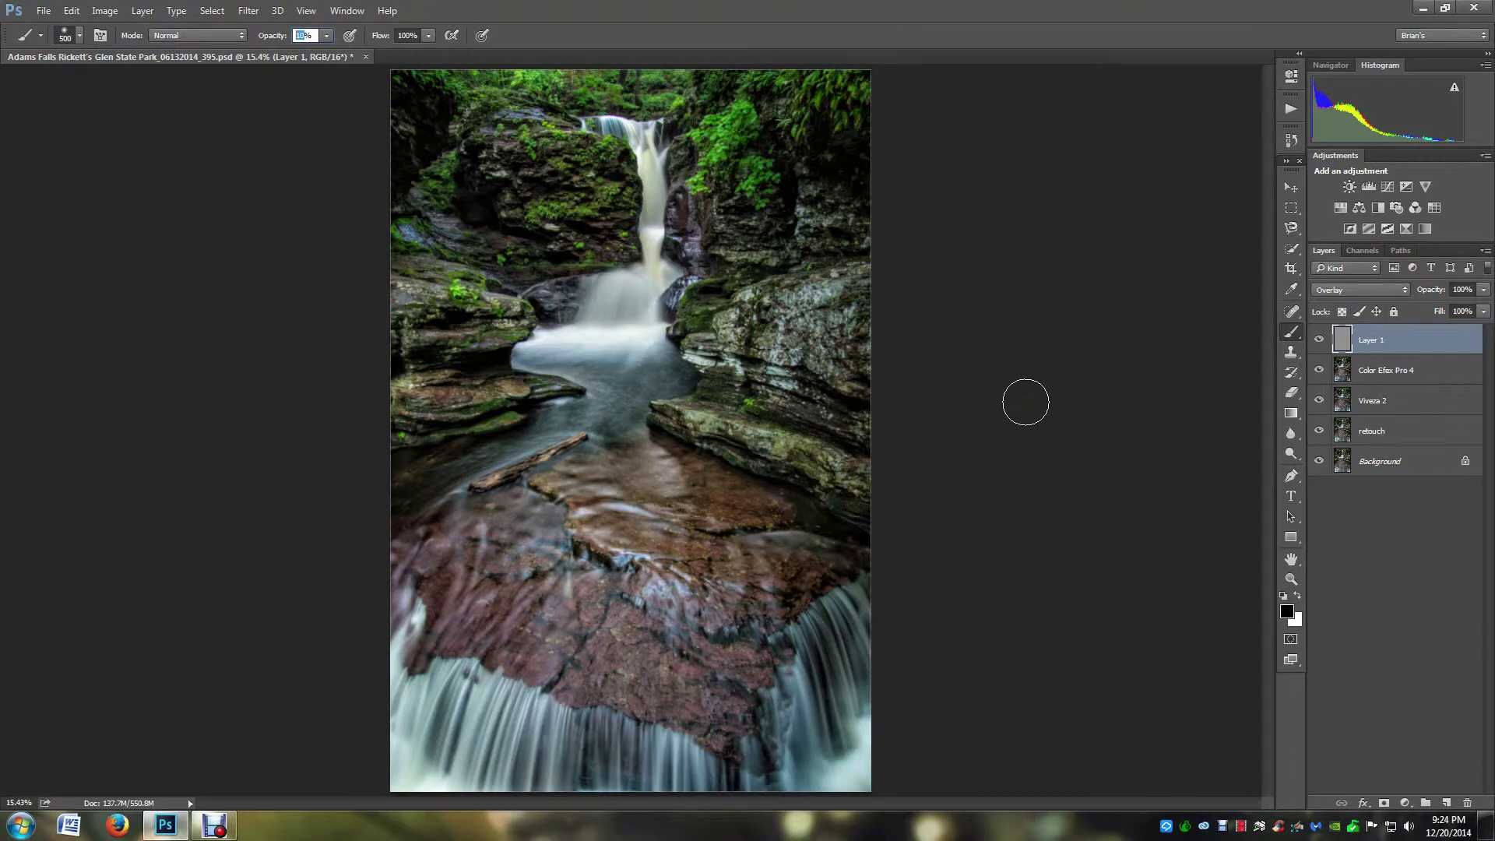
{"action": "left_click", "coordinate": [1032, 354]}
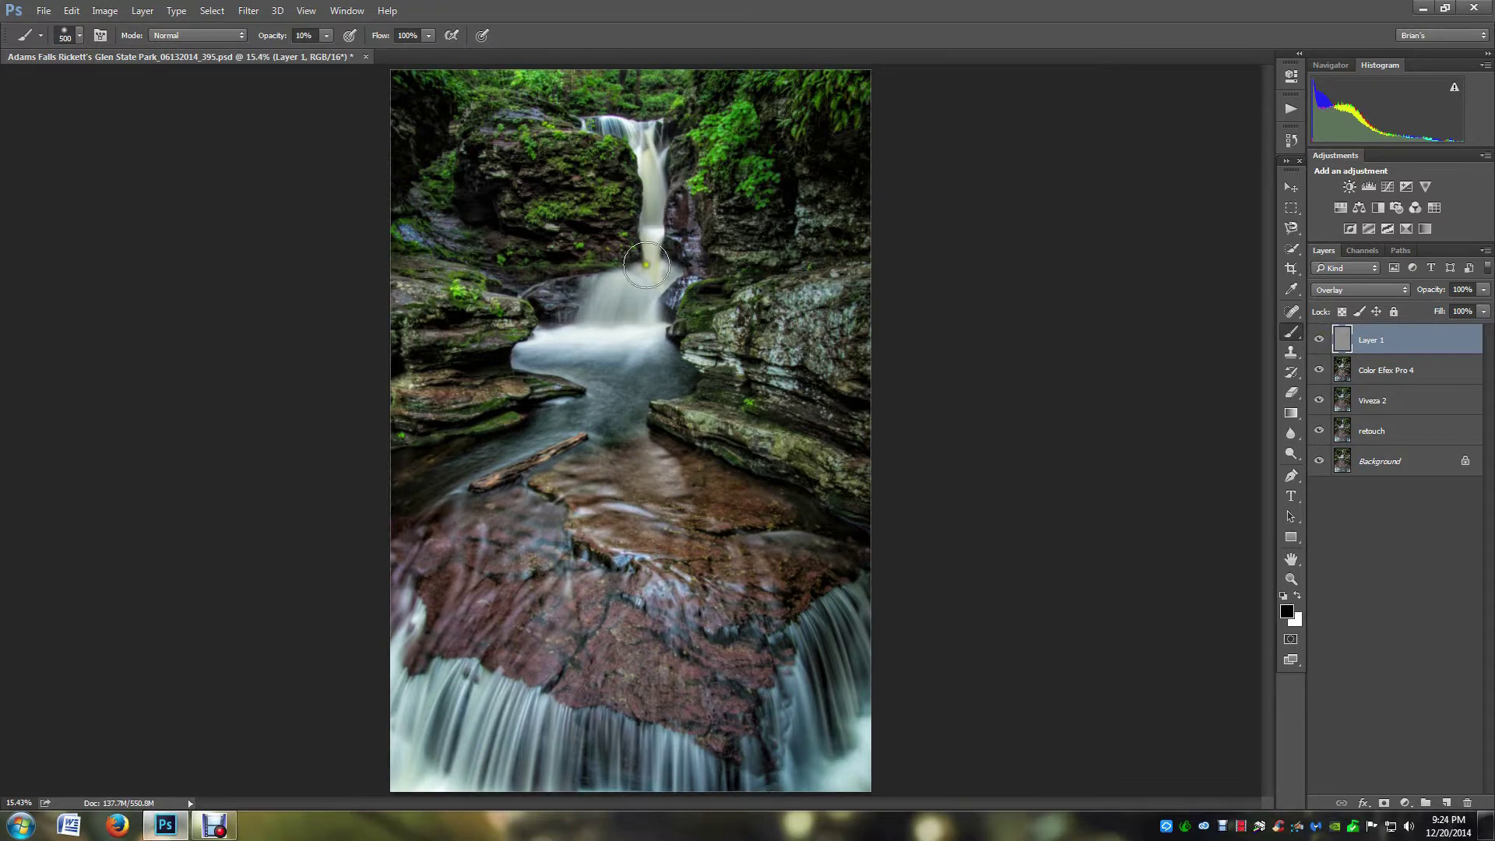
Shrink the brush to 150 and paint white over the bright water at the base of the upper falls.
{"action": "key", "text": "bracketleft"}
{"action": "key", "text": "bracketleft"}
{"action": "key", "text": "bracketleft"}
{"action": "key", "text": "bracketleft"}
{"action": "key", "text": "bracketleft"}
{"action": "key", "text": "bracketleft"}
{"action": "key", "text": "bracketleft"}
{"action": "key", "text": "bracketleft"}
{"action": "key", "text": "bracketleft"}
{"action": "mouse_move", "coordinate": [551, 335]}
{"action": "left_mouse_down"}
{"action": "mouse_move", "coordinate": [520, 345]}
{"action": "mouse_move", "coordinate": [567, 329]}
{"action": "mouse_move", "coordinate": [638, 338]}
{"action": "mouse_move", "coordinate": [657, 316]}
{"action": "mouse_move", "coordinate": [653, 334]}
{"action": "mouse_move", "coordinate": [529, 349]}
{"action": "mouse_move", "coordinate": [553, 340]}
{"action": "mouse_move", "coordinate": [535, 334]}
{"action": "mouse_move", "coordinate": [531, 351]}
{"action": "mouse_move", "coordinate": [697, 325]}
{"action": "mouse_move", "coordinate": [587, 341]}
{"action": "left_mouse_up"}
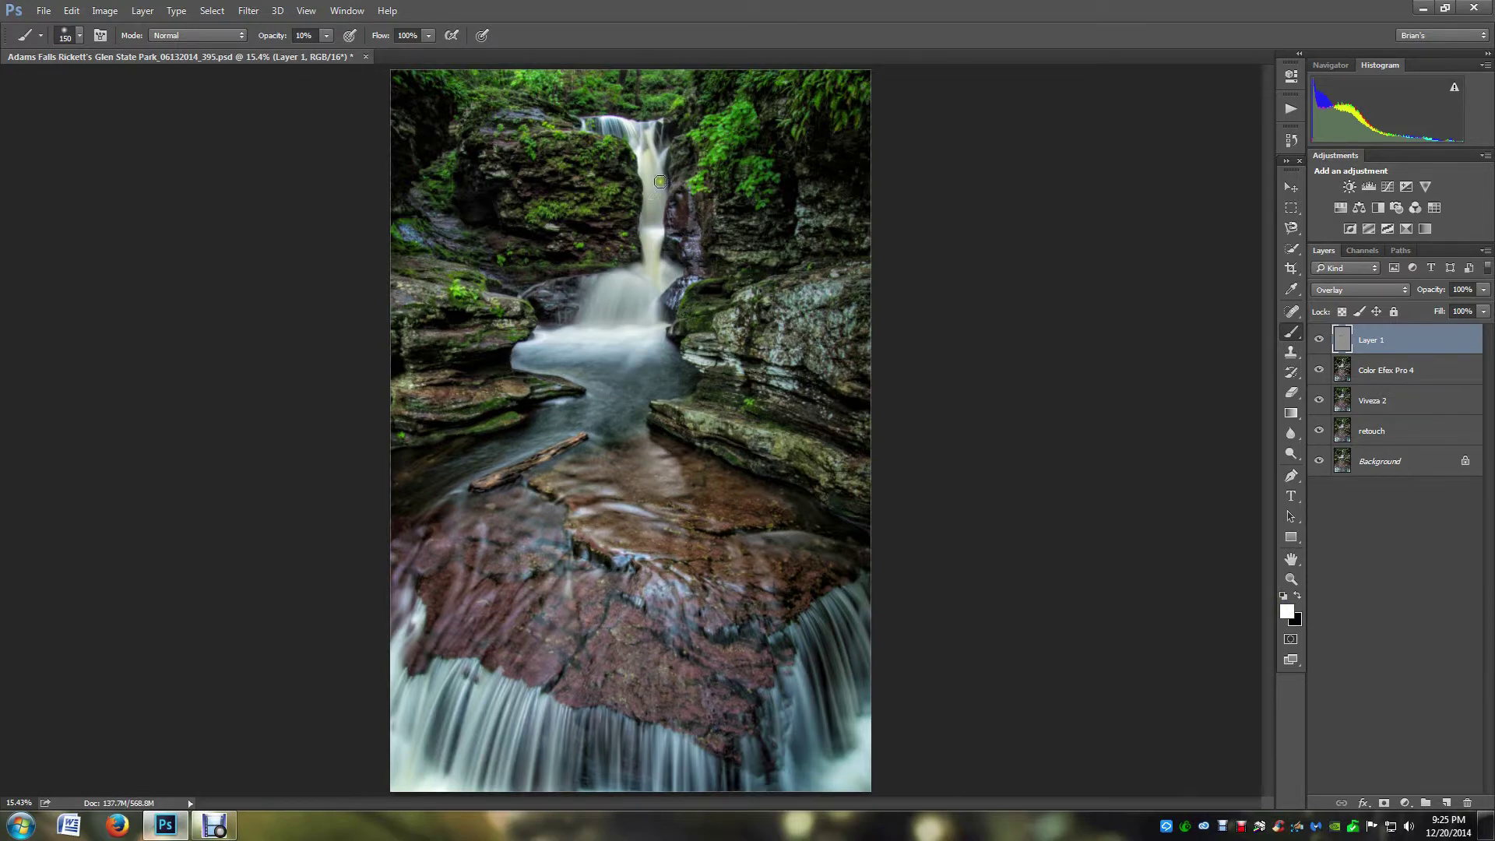
Enlarge the brush to 300 and paint white over the lower waterfall to brighten its flowing water.
{"action": "key", "text": "bracketright"}
{"action": "key", "text": "bracketright"}
{"action": "key", "text": "bracketright"}
{"action": "key", "text": "bracketright"}
{"action": "mouse_move", "coordinate": [402, 701]}
{"action": "left_mouse_down"}
{"action": "mouse_move", "coordinate": [417, 784]}
{"action": "mouse_move", "coordinate": [488, 744]}
{"action": "mouse_move", "coordinate": [515, 704]}
{"action": "mouse_move", "coordinate": [476, 782]}
{"action": "mouse_move", "coordinate": [539, 771]}
{"action": "mouse_move", "coordinate": [601, 718]}
{"action": "mouse_move", "coordinate": [598, 780]}
{"action": "mouse_move", "coordinate": [646, 702]}
{"action": "mouse_move", "coordinate": [654, 727]}
{"action": "mouse_move", "coordinate": [608, 767]}
{"action": "mouse_move", "coordinate": [585, 743]}
{"action": "mouse_move", "coordinate": [581, 778]}
{"action": "mouse_move", "coordinate": [593, 718]}
{"action": "mouse_move", "coordinate": [672, 764]}
{"action": "mouse_move", "coordinate": [593, 770]}
{"action": "mouse_move", "coordinate": [850, 760]}
{"action": "mouse_move", "coordinate": [802, 741]}
{"action": "mouse_move", "coordinate": [803, 693]}
{"action": "mouse_move", "coordinate": [794, 701]}
{"action": "mouse_move", "coordinate": [821, 679]}
{"action": "mouse_move", "coordinate": [825, 725]}
{"action": "mouse_move", "coordinate": [826, 634]}
{"action": "mouse_move", "coordinate": [810, 701]}
{"action": "mouse_move", "coordinate": [812, 623]}
{"action": "mouse_move", "coordinate": [843, 655]}
{"action": "mouse_move", "coordinate": [846, 701]}
{"action": "left_mouse_up"}
{"action": "left_click", "coordinate": [855, 644]}
{"action": "left_click", "coordinate": [820, 685]}
{"action": "left_click", "coordinate": [863, 605]}
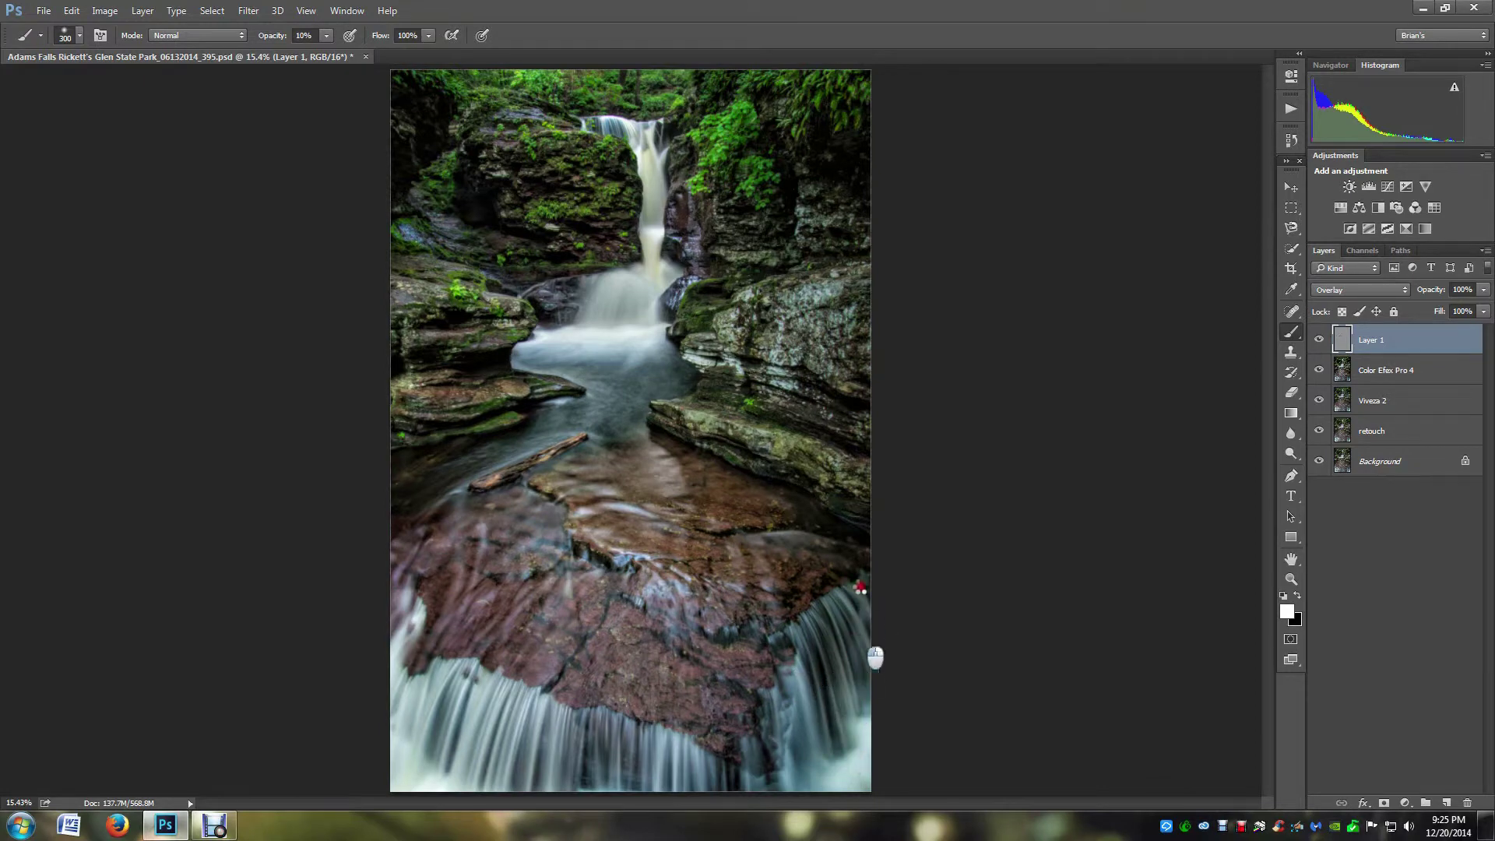
{"action": "left_click", "coordinate": [835, 618]}
{"action": "left_click", "coordinate": [831, 692]}
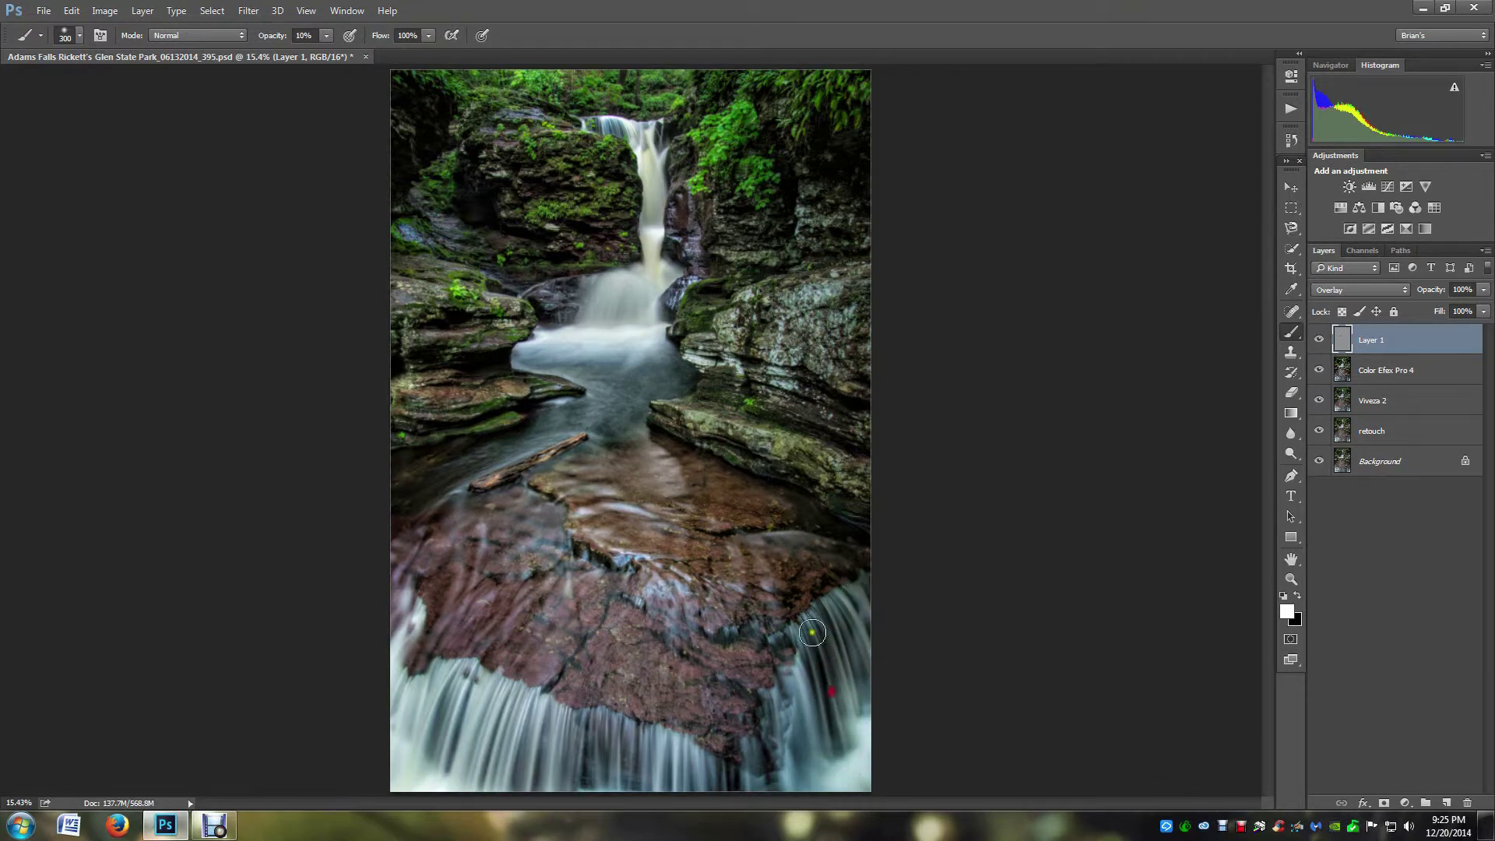
{"action": "left_click", "coordinate": [870, 640]}
{"action": "left_click", "coordinate": [831, 628]}
{"action": "left_click", "coordinate": [685, 774]}
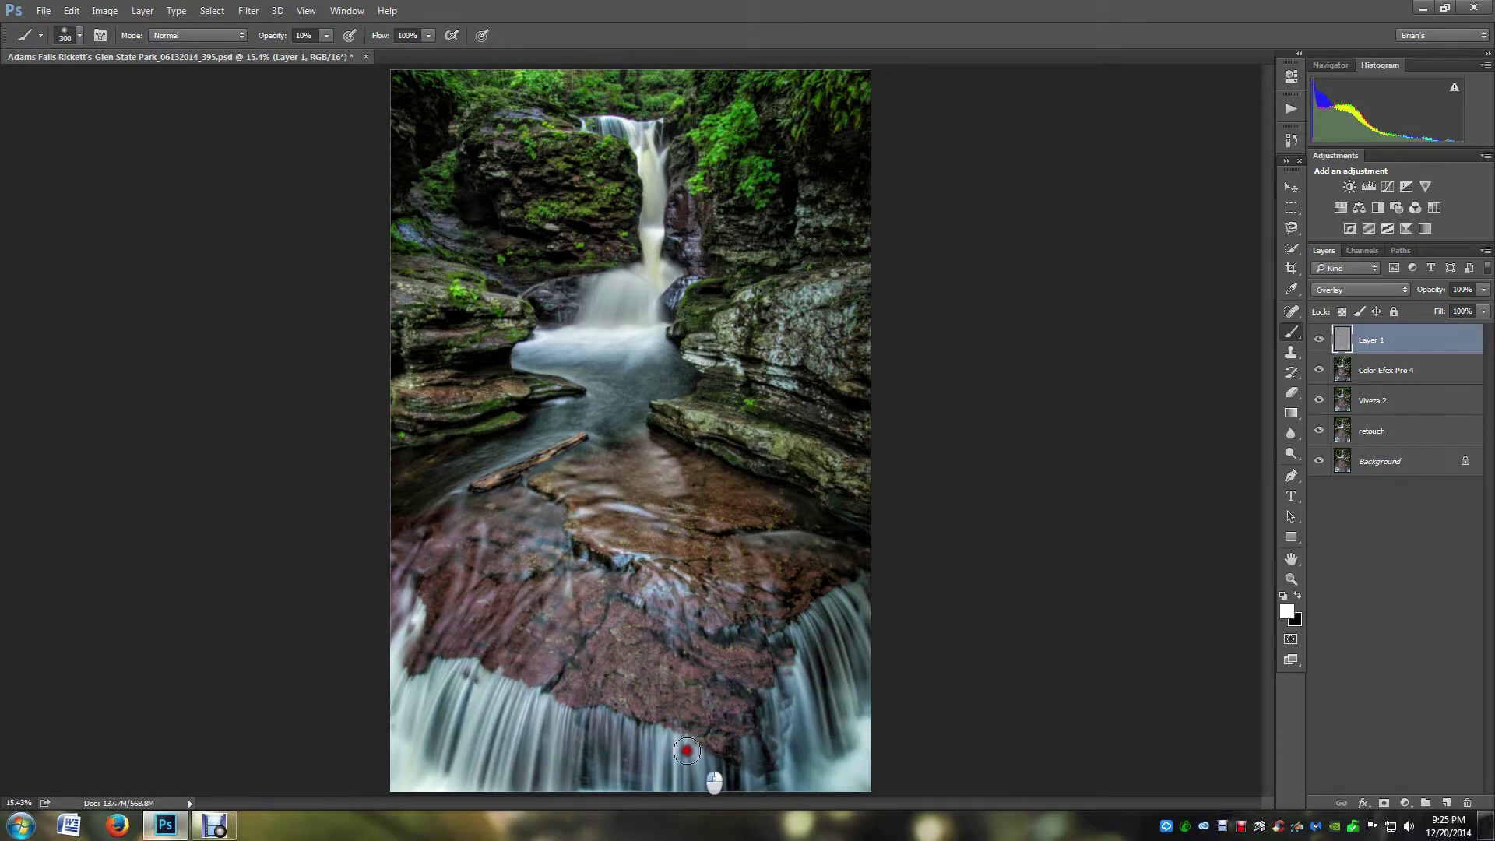
{"action": "left_click", "coordinate": [568, 787]}
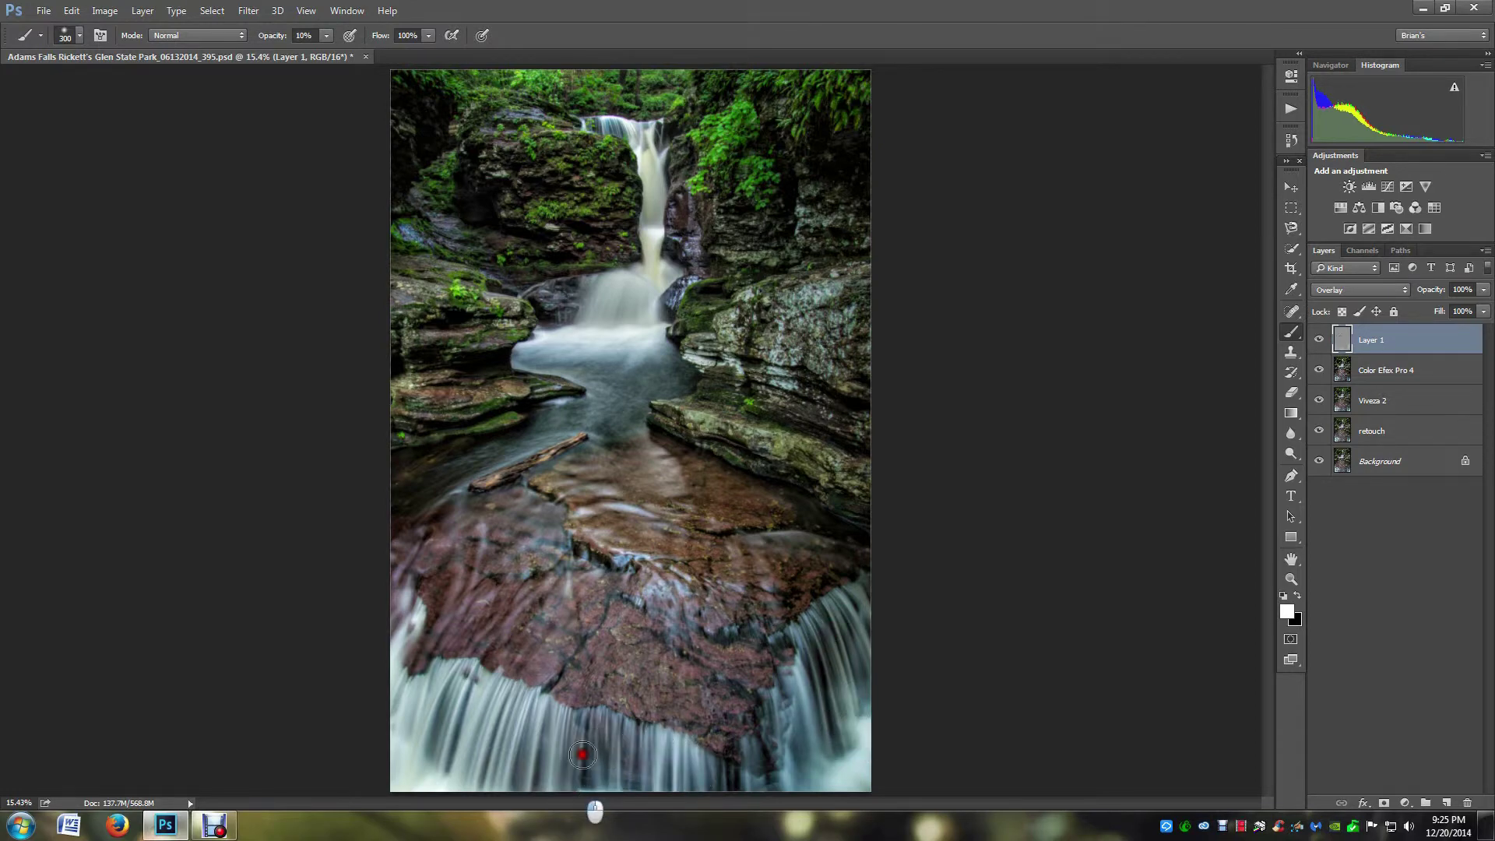
{"action": "left_click", "coordinate": [813, 690]}
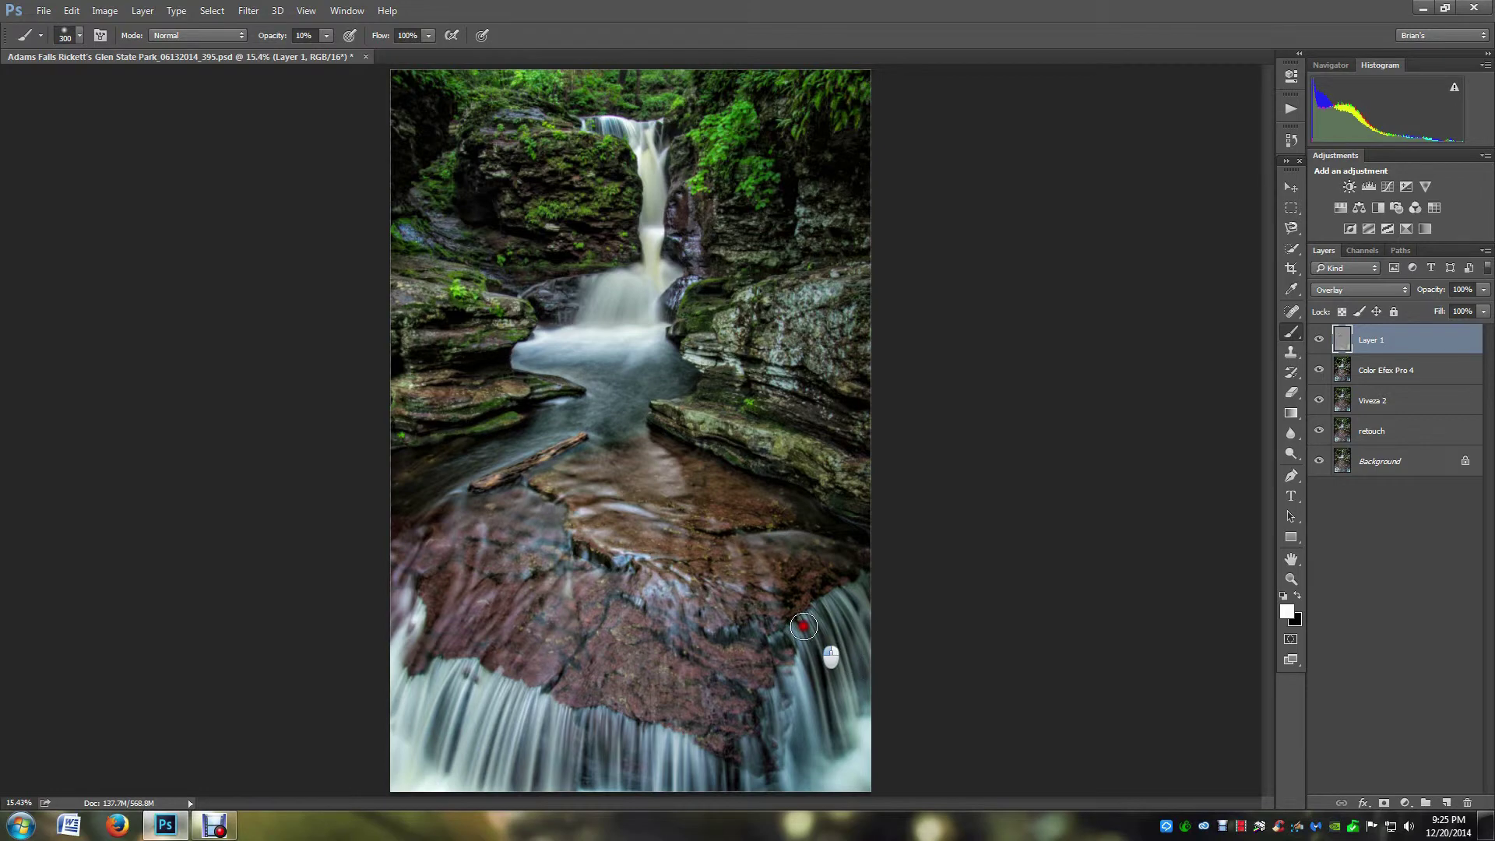
Paint more white over the base of the lower falls and, with the brush at 300, over the pool below the upper falls.
{"action": "left_click", "coordinate": [748, 779]}
{"action": "mouse_move", "coordinate": [749, 780]}
{"action": "left_mouse_down"}
{"action": "mouse_move", "coordinate": [771, 779]}
{"action": "mouse_move", "coordinate": [701, 757]}
{"action": "mouse_move", "coordinate": [583, 771]}
{"action": "left_mouse_up"}
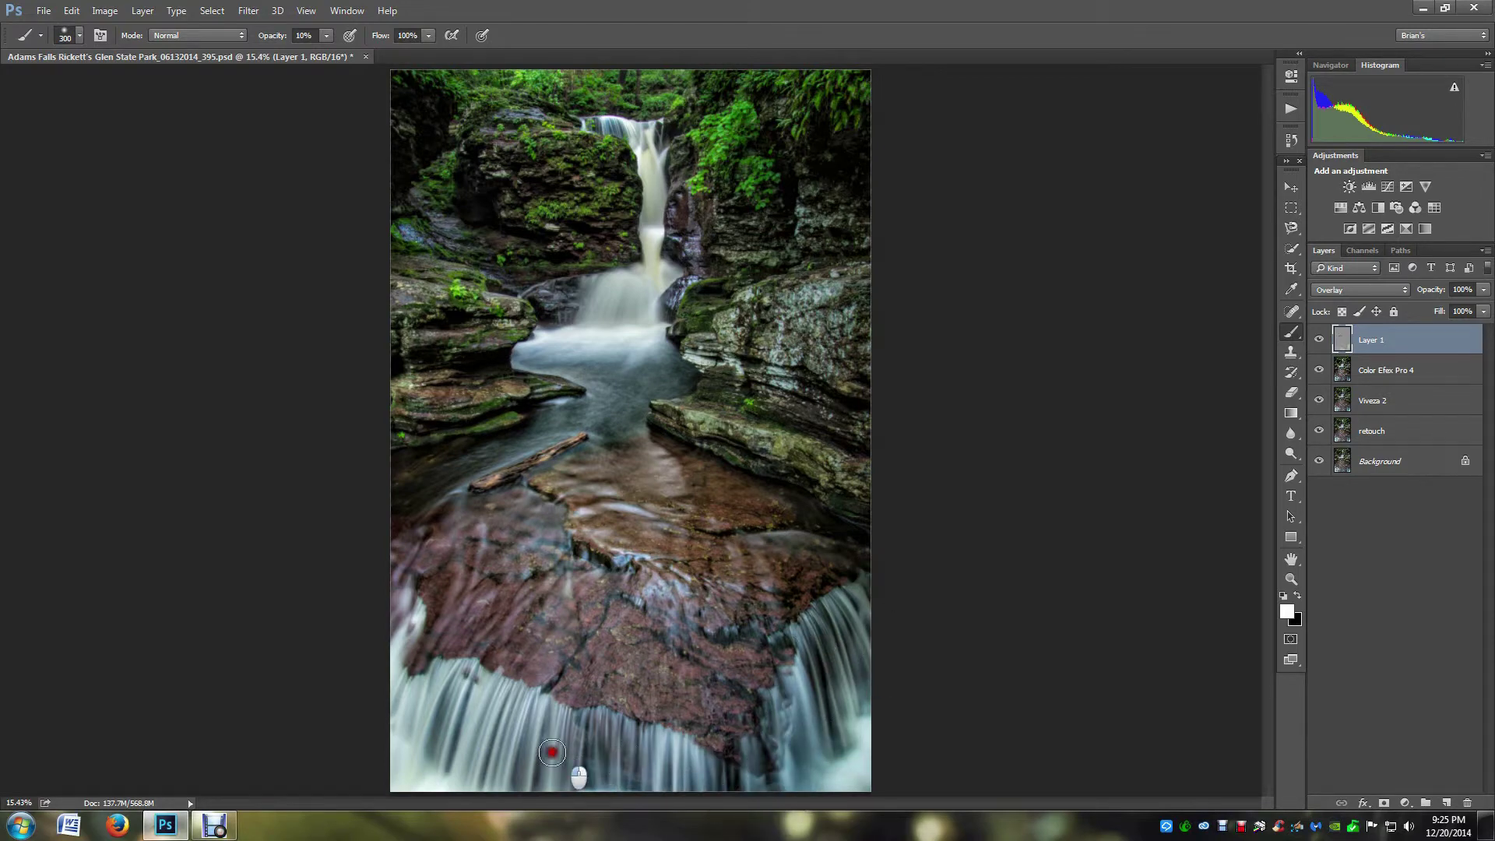
{"action": "key", "text": "bracketleft"}
{"action": "key", "text": "bracketright"}
{"action": "key", "text": "bracketright"}
{"action": "key", "text": "bracketleft"}
{"action": "mouse_move", "coordinate": [656, 419]}
{"action": "left_mouse_down"}
{"action": "mouse_move", "coordinate": [576, 409]}
{"action": "mouse_move", "coordinate": [621, 400]}
{"action": "mouse_move", "coordinate": [440, 465]}
{"action": "mouse_move", "coordinate": [395, 514]}
{"action": "mouse_move", "coordinate": [444, 467]}
{"action": "mouse_move", "coordinate": [676, 372]}
{"action": "left_mouse_up"}
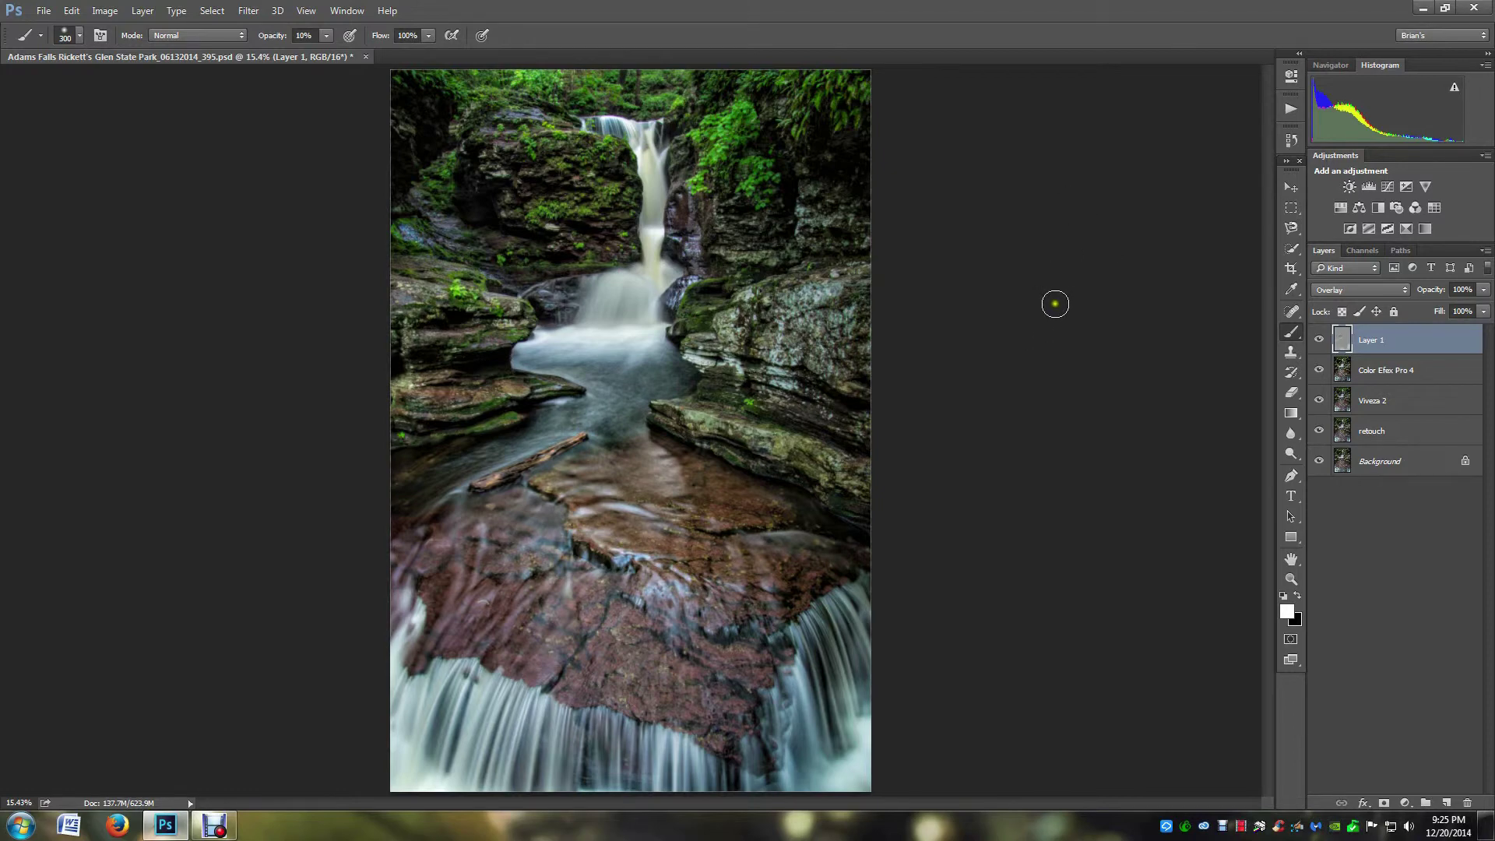
Run the saved Luminosity Sharpen action to add a masked Overlay sharpen layer above Layer 1, and collapse the list of actions.
{"action": "left_click", "coordinate": [1288, 109]}
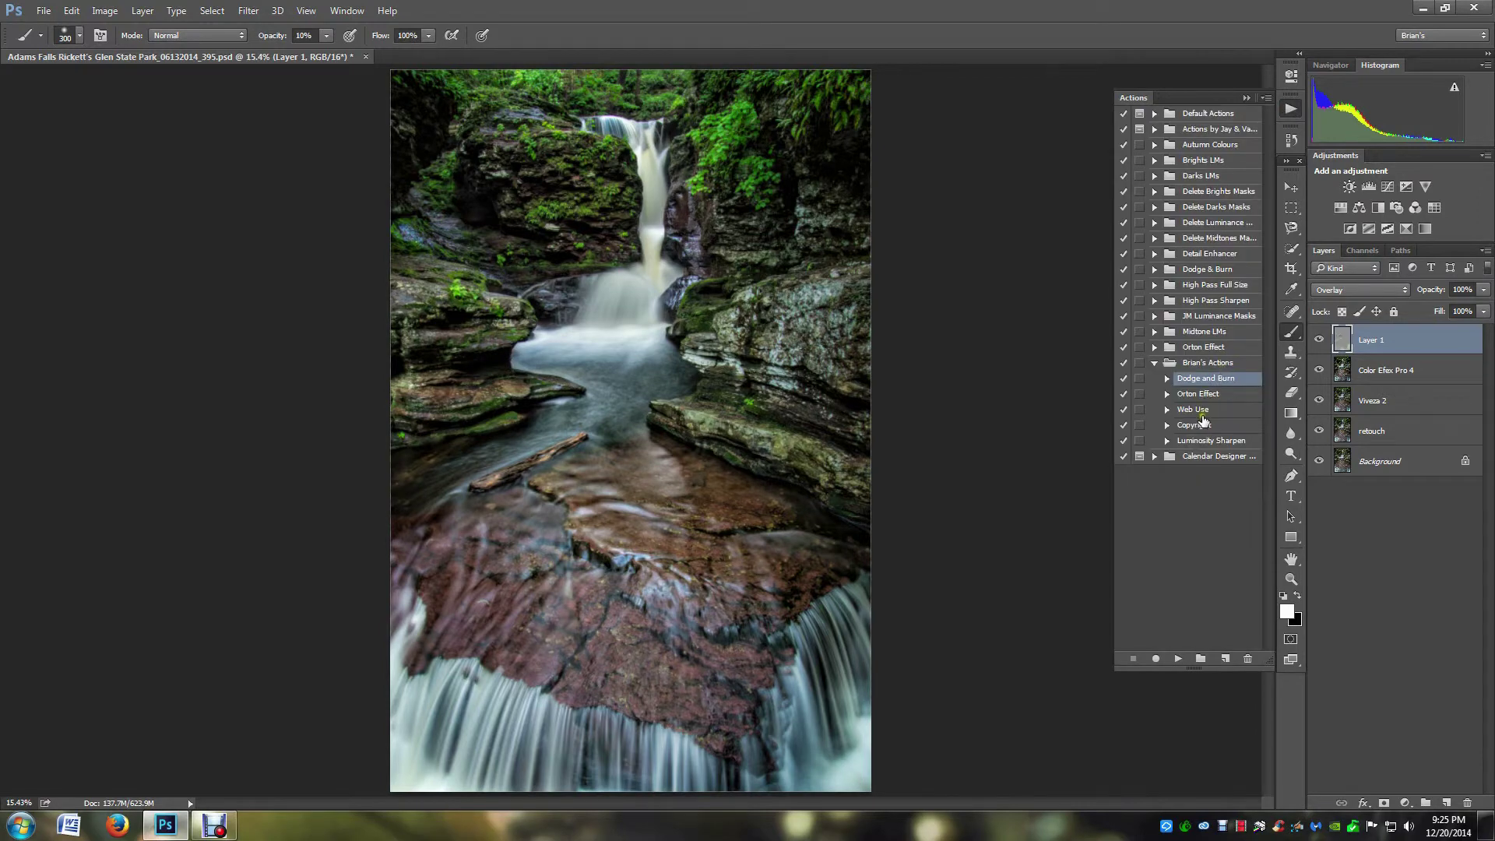
{"action": "left_click", "coordinate": [1206, 440]}
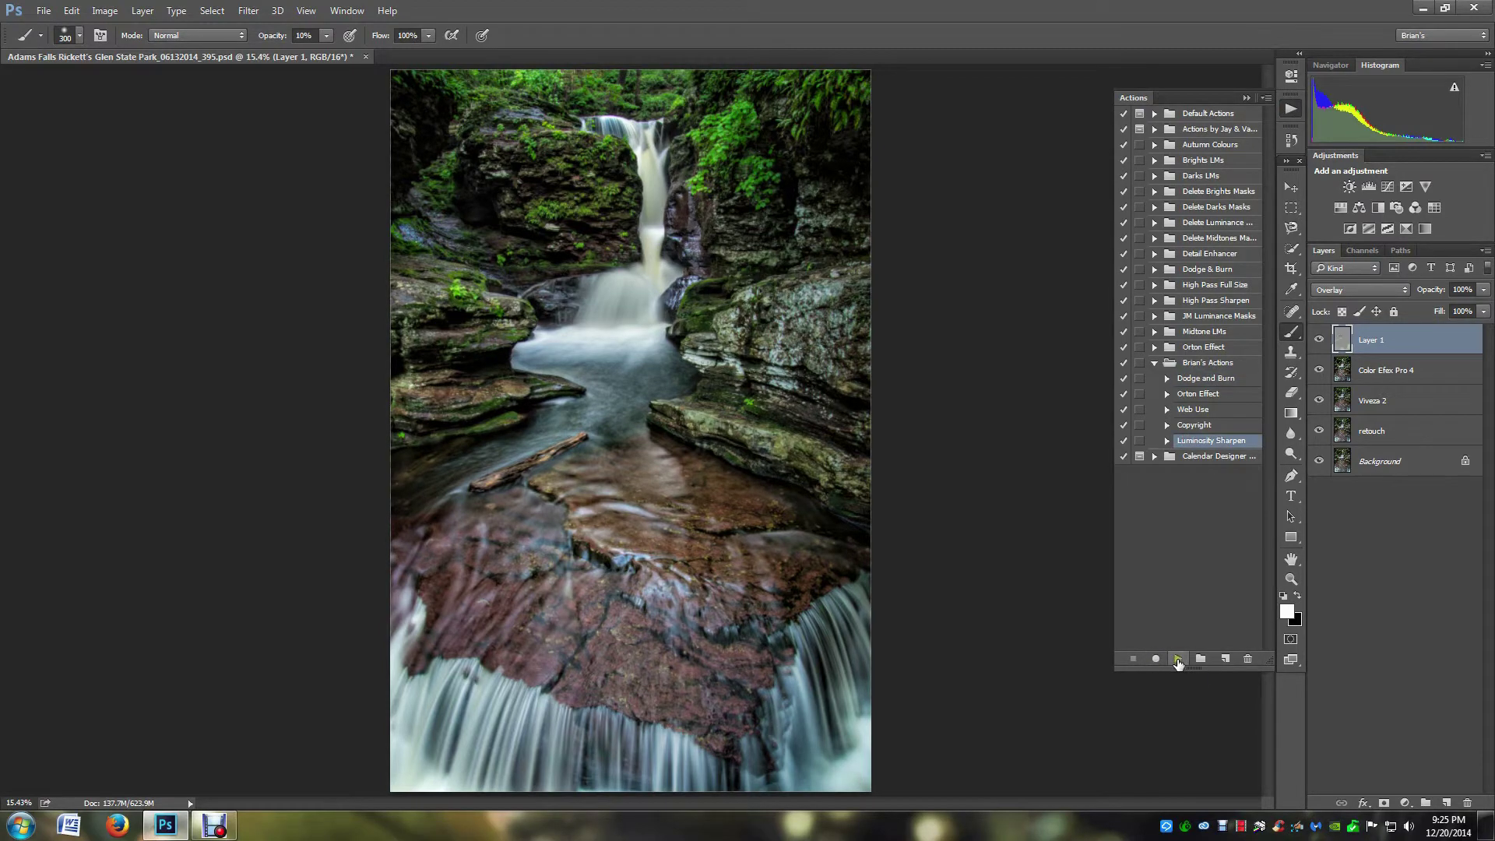
{"action": "left_click", "coordinate": [1177, 659]}
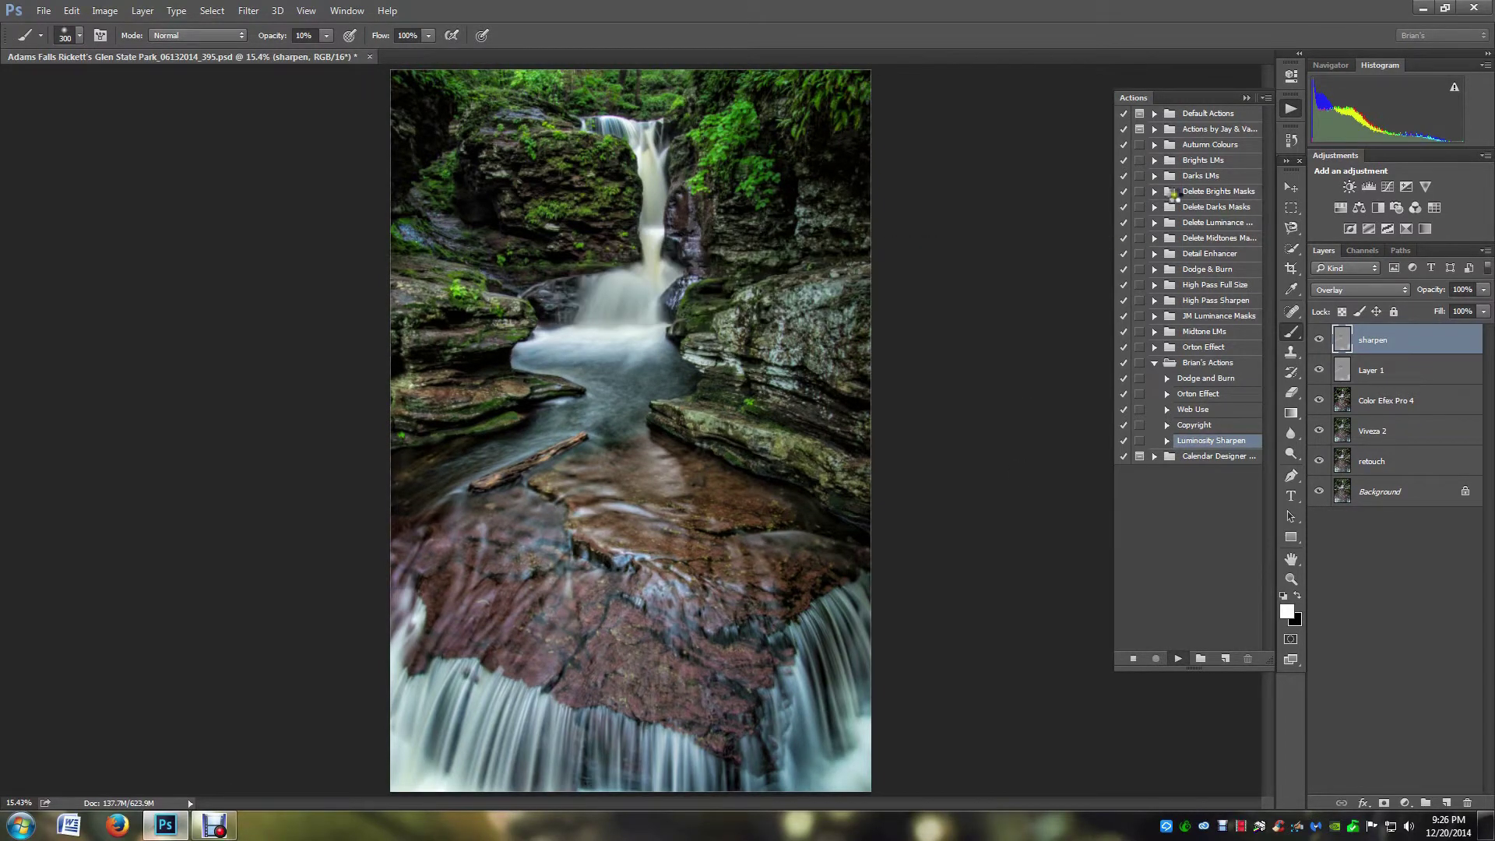
{"action": "left_click", "coordinate": [1246, 97]}
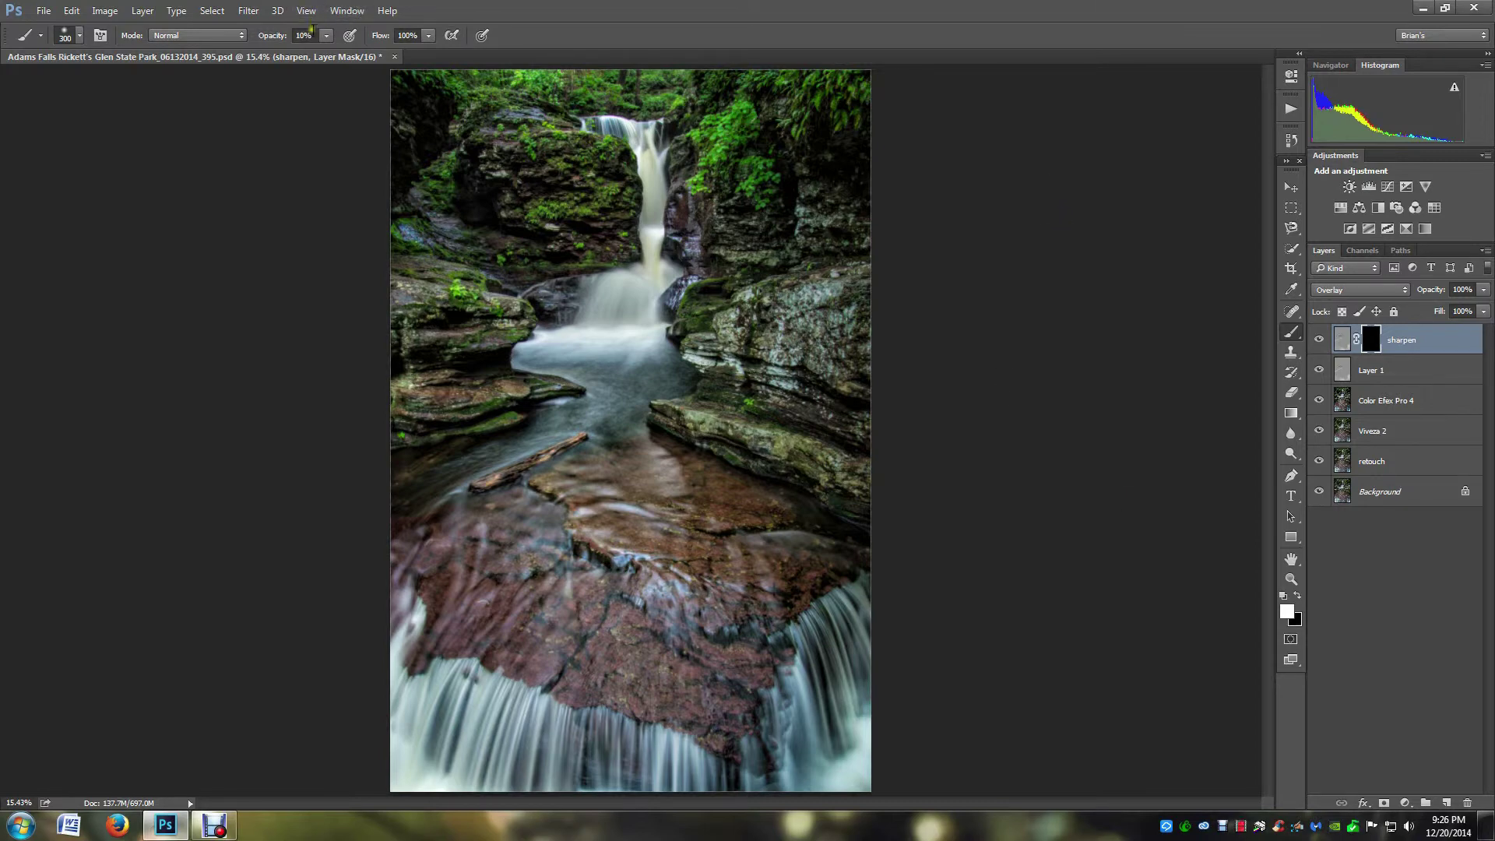
Set the brush opacity to 100% and paint white on the sharpen layer's mask over the lower falls and the upper falls' base.
{"action": "left_click", "coordinate": [311, 36]}
{"action": "mouse_move", "coordinate": [407, 615]}
{"action": "left_mouse_down"}
{"action": "mouse_move", "coordinate": [401, 578]}
{"action": "mouse_move", "coordinate": [401, 746]}
{"action": "mouse_move", "coordinate": [462, 684]}
{"action": "mouse_move", "coordinate": [451, 743]}
{"action": "mouse_move", "coordinate": [478, 763]}
{"action": "mouse_move", "coordinate": [521, 698]}
{"action": "mouse_move", "coordinate": [546, 777]}
{"action": "mouse_move", "coordinate": [637, 792]}
{"action": "mouse_move", "coordinate": [659, 770]}
{"action": "mouse_move", "coordinate": [761, 798]}
{"action": "mouse_move", "coordinate": [785, 713]}
{"action": "mouse_move", "coordinate": [770, 793]}
{"action": "mouse_move", "coordinate": [820, 710]}
{"action": "mouse_move", "coordinate": [831, 751]}
{"action": "mouse_move", "coordinate": [835, 701]}
{"action": "mouse_move", "coordinate": [845, 713]}
{"action": "mouse_move", "coordinate": [812, 654]}
{"action": "mouse_move", "coordinate": [818, 707]}
{"action": "mouse_move", "coordinate": [768, 780]}
{"action": "mouse_move", "coordinate": [618, 750]}
{"action": "mouse_move", "coordinate": [546, 766]}
{"action": "mouse_move", "coordinate": [493, 687]}
{"action": "mouse_move", "coordinate": [446, 739]}
{"action": "mouse_move", "coordinate": [391, 603]}
{"action": "mouse_move", "coordinate": [402, 614]}
{"action": "mouse_move", "coordinate": [404, 515]}
{"action": "left_mouse_up"}
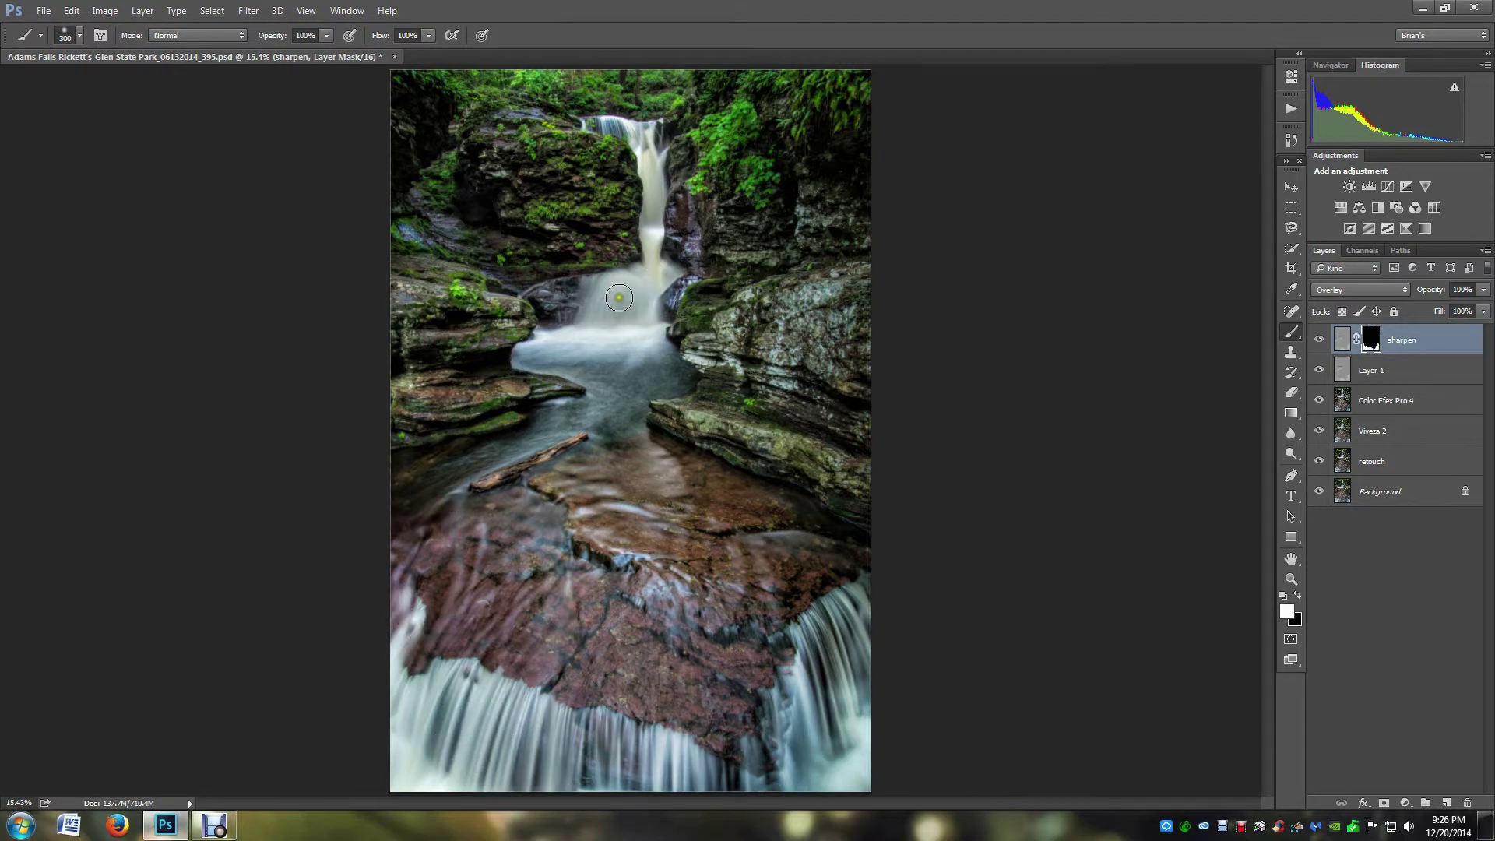
{"action": "mouse_move", "coordinate": [619, 300]}
{"action": "left_mouse_down"}
{"action": "mouse_move", "coordinate": [604, 331]}
{"action": "mouse_move", "coordinate": [645, 283]}
{"action": "mouse_move", "coordinate": [608, 304]}
{"action": "mouse_move", "coordinate": [634, 331]}
{"action": "mouse_move", "coordinate": [614, 290]}
{"action": "mouse_move", "coordinate": [621, 311]}
{"action": "mouse_move", "coordinate": [630, 301]}
{"action": "left_mouse_up"}
With a smaller brush, paint white on the sharpen layer's mask along the upper falls and down the stream, and leave the Brush tool.
{"action": "key", "text": "bracketleft"}
{"action": "key", "text": "bracketleft"}
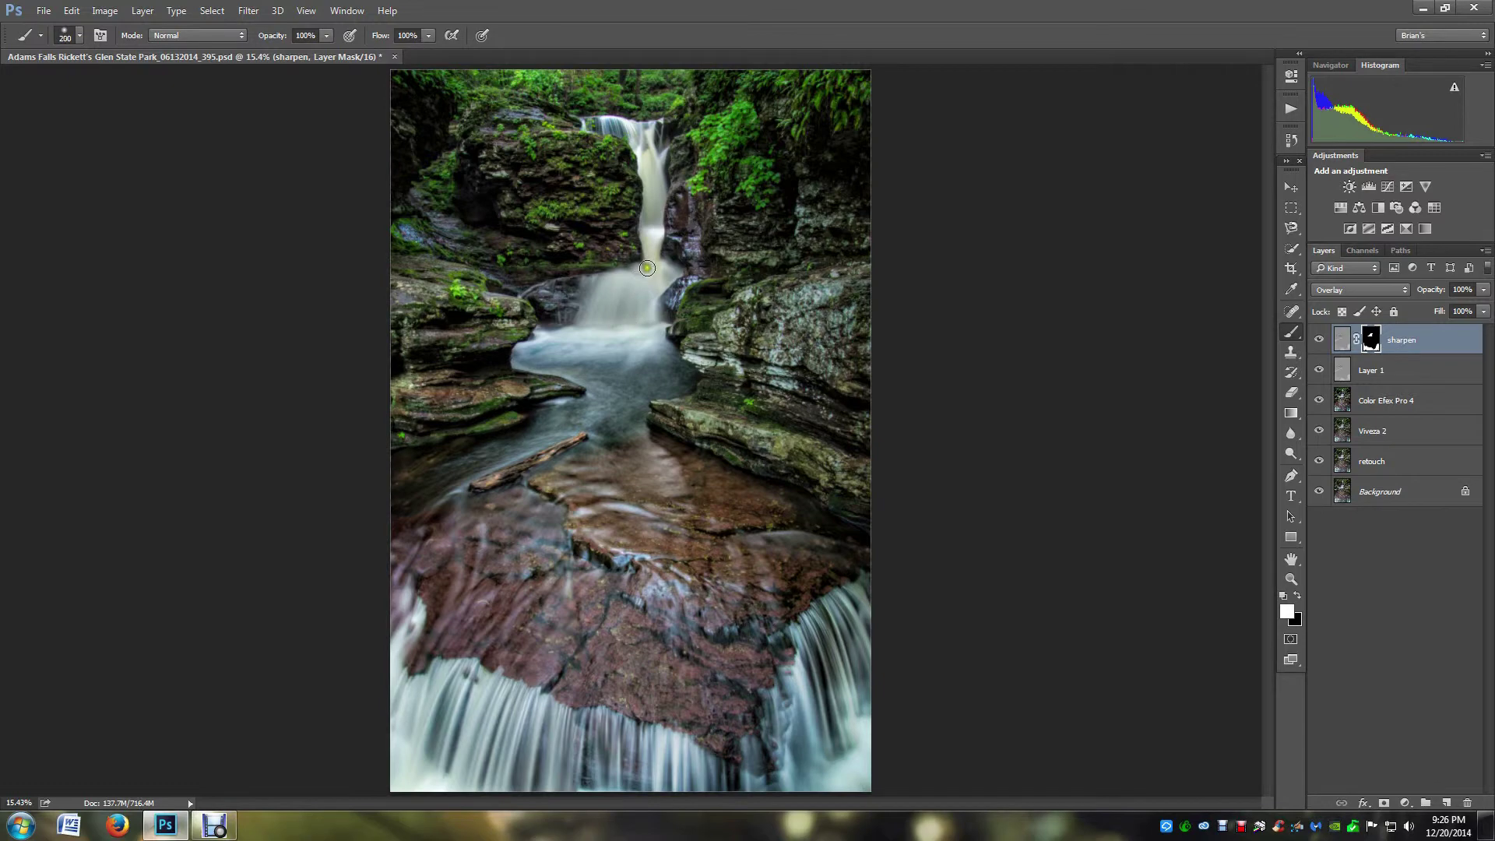
{"action": "key", "text": "bracketleft"}
{"action": "mouse_move", "coordinate": [655, 187]}
{"action": "left_mouse_down"}
{"action": "mouse_move", "coordinate": [640, 146]}
{"action": "mouse_move", "coordinate": [662, 171]}
{"action": "mouse_move", "coordinate": [655, 124]}
{"action": "mouse_move", "coordinate": [640, 152]}
{"action": "mouse_move", "coordinate": [602, 116]}
{"action": "mouse_move", "coordinate": [653, 147]}
{"action": "mouse_move", "coordinate": [651, 224]}
{"action": "mouse_move", "coordinate": [630, 136]}
{"action": "mouse_move", "coordinate": [655, 162]}
{"action": "mouse_move", "coordinate": [656, 306]}
{"action": "mouse_move", "coordinate": [605, 321]}
{"action": "mouse_move", "coordinate": [611, 272]}
{"action": "mouse_move", "coordinate": [641, 335]}
{"action": "mouse_move", "coordinate": [581, 347]}
{"action": "mouse_move", "coordinate": [629, 322]}
{"action": "mouse_move", "coordinate": [562, 351]}
{"action": "mouse_move", "coordinate": [629, 346]}
{"action": "mouse_move", "coordinate": [624, 379]}
{"action": "mouse_move", "coordinate": [638, 380]}
{"action": "mouse_move", "coordinate": [592, 408]}
{"action": "mouse_move", "coordinate": [674, 537]}
{"action": "left_mouse_up"}
{"action": "key", "text": "bracketright"}
{"action": "key", "text": "bracketright"}
{"action": "key", "text": "bracketright"}
{"action": "key", "text": "bracketright"}
{"action": "key", "text": "bracketright"}
{"action": "left_click_drag", "start_coordinate": [1060, 210], "coordinate": [1028, 264]}
{"action": "key", "text": "h"}
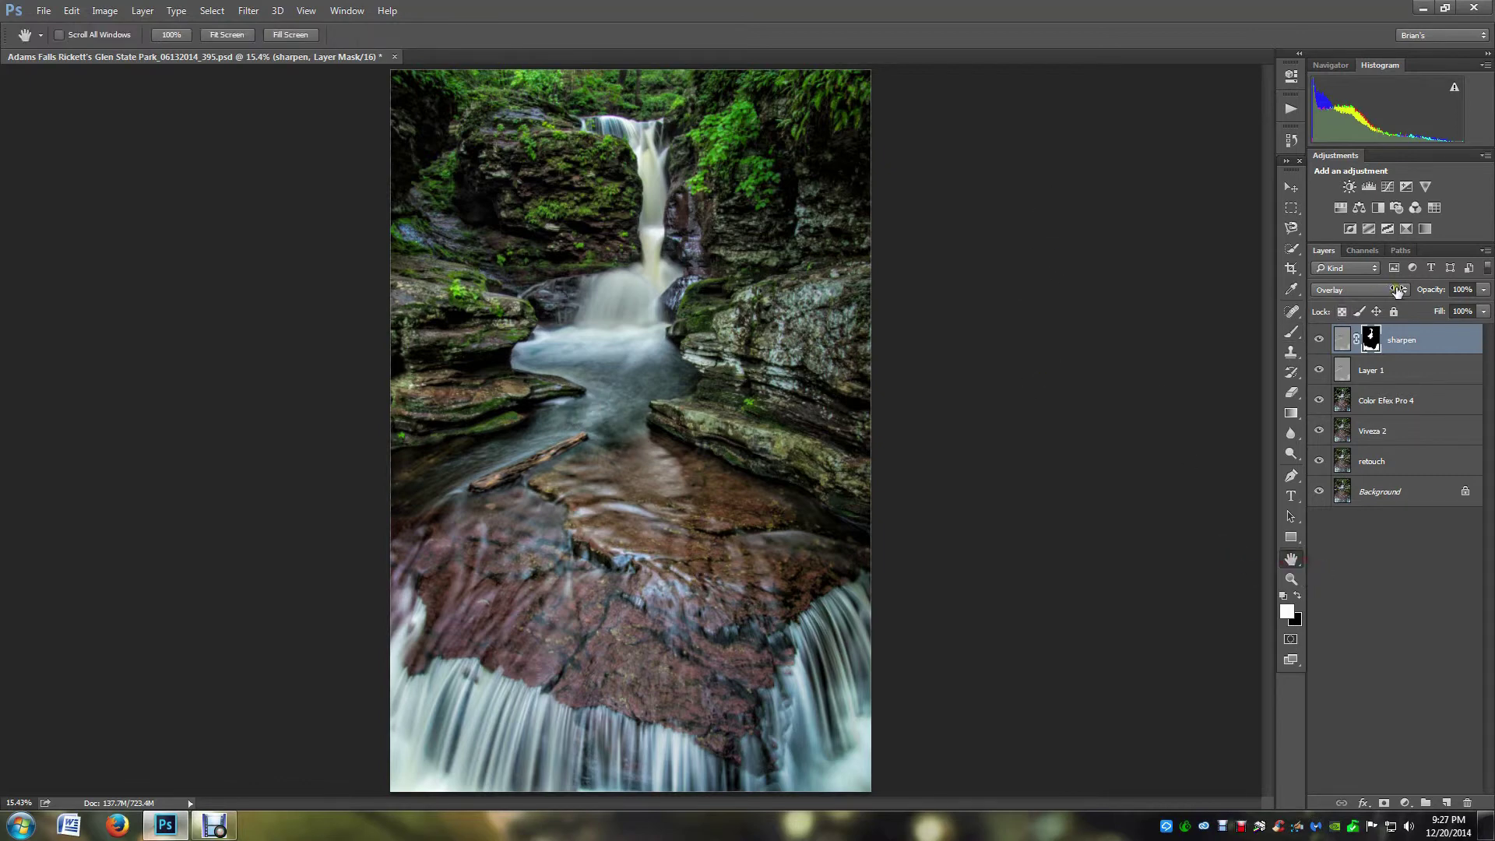
Reduce the sharpen layer's opacity to 50%.
{"action": "left_click", "coordinate": [1445, 292]}
{"action": "mouse_move", "coordinate": [1446, 292]}
{"action": "left_mouse_down"}
{"action": "mouse_move", "coordinate": [1426, 295]}
{"action": "mouse_move", "coordinate": [1474, 298]}
{"action": "left_mouse_up"}
{"action": "left_click", "coordinate": [1457, 290]}
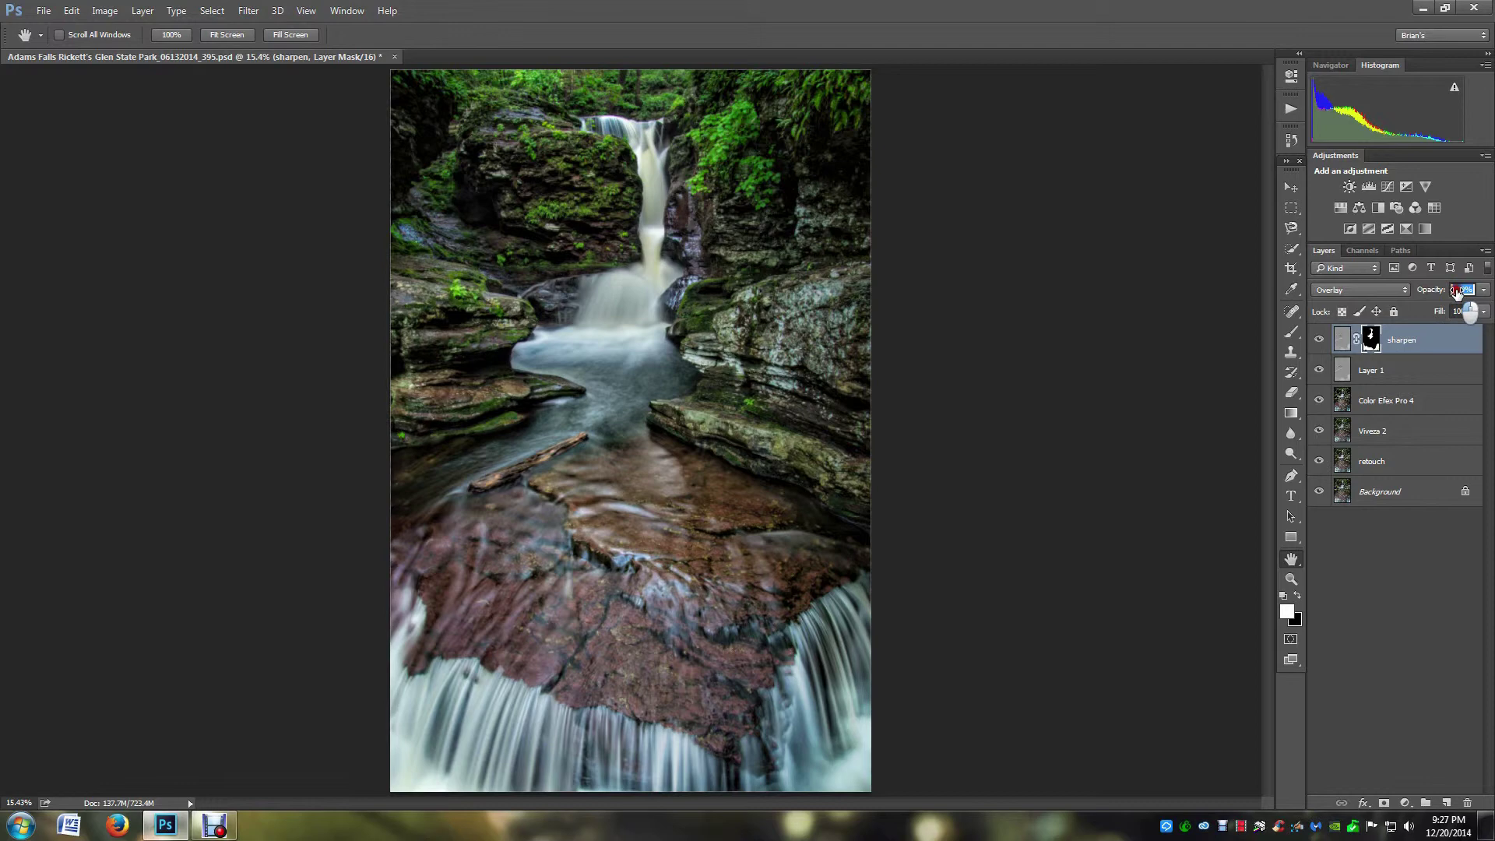
{"action": "type", "text": "56"}
{"action": "key", "text": "Return"}
{"action": "left_click_drag", "start_coordinate": [1437, 290], "coordinate": [1433, 290]}
Compare the upper falls at 100% magnification with the sharpen layer hidden and shown, and deselect the layer.
{"action": "left_click", "coordinate": [1290, 581]}
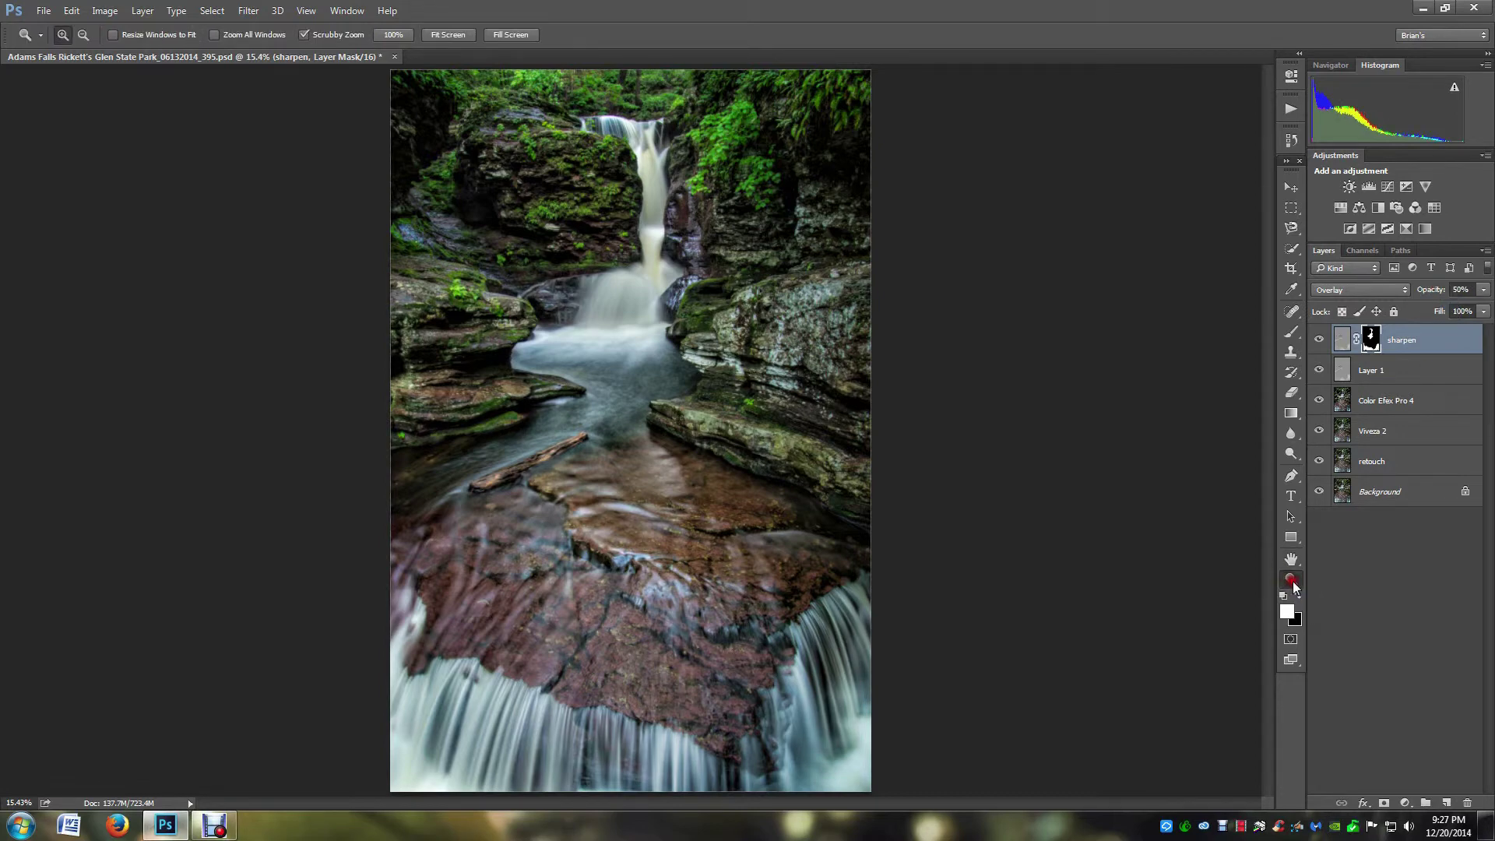
{"action": "double_click", "coordinate": [1296, 589]}
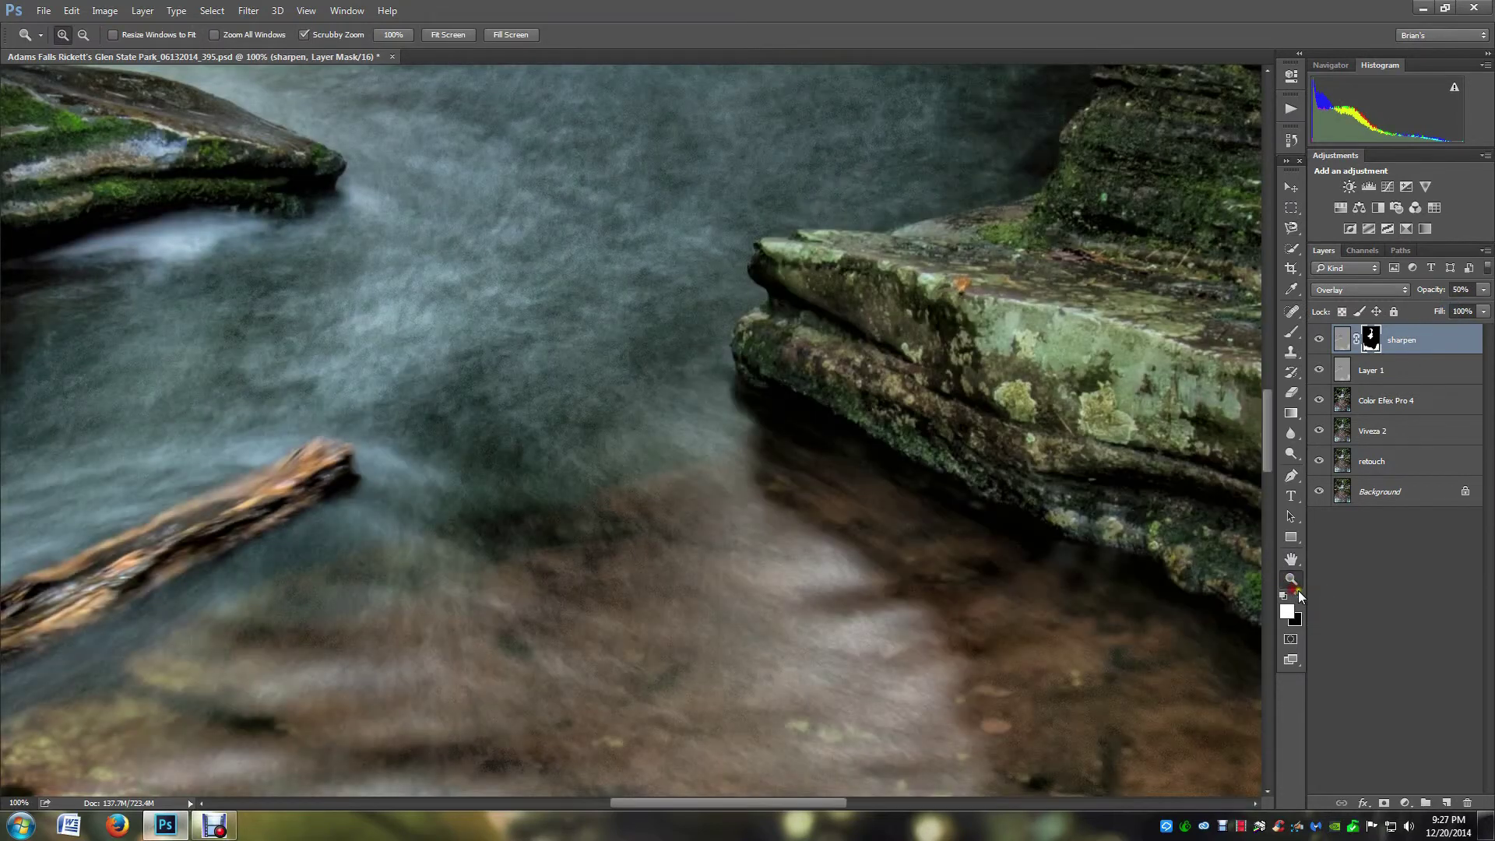
{"action": "left_click_drag", "start_coordinate": [666, 325], "coordinate": [581, 517]}
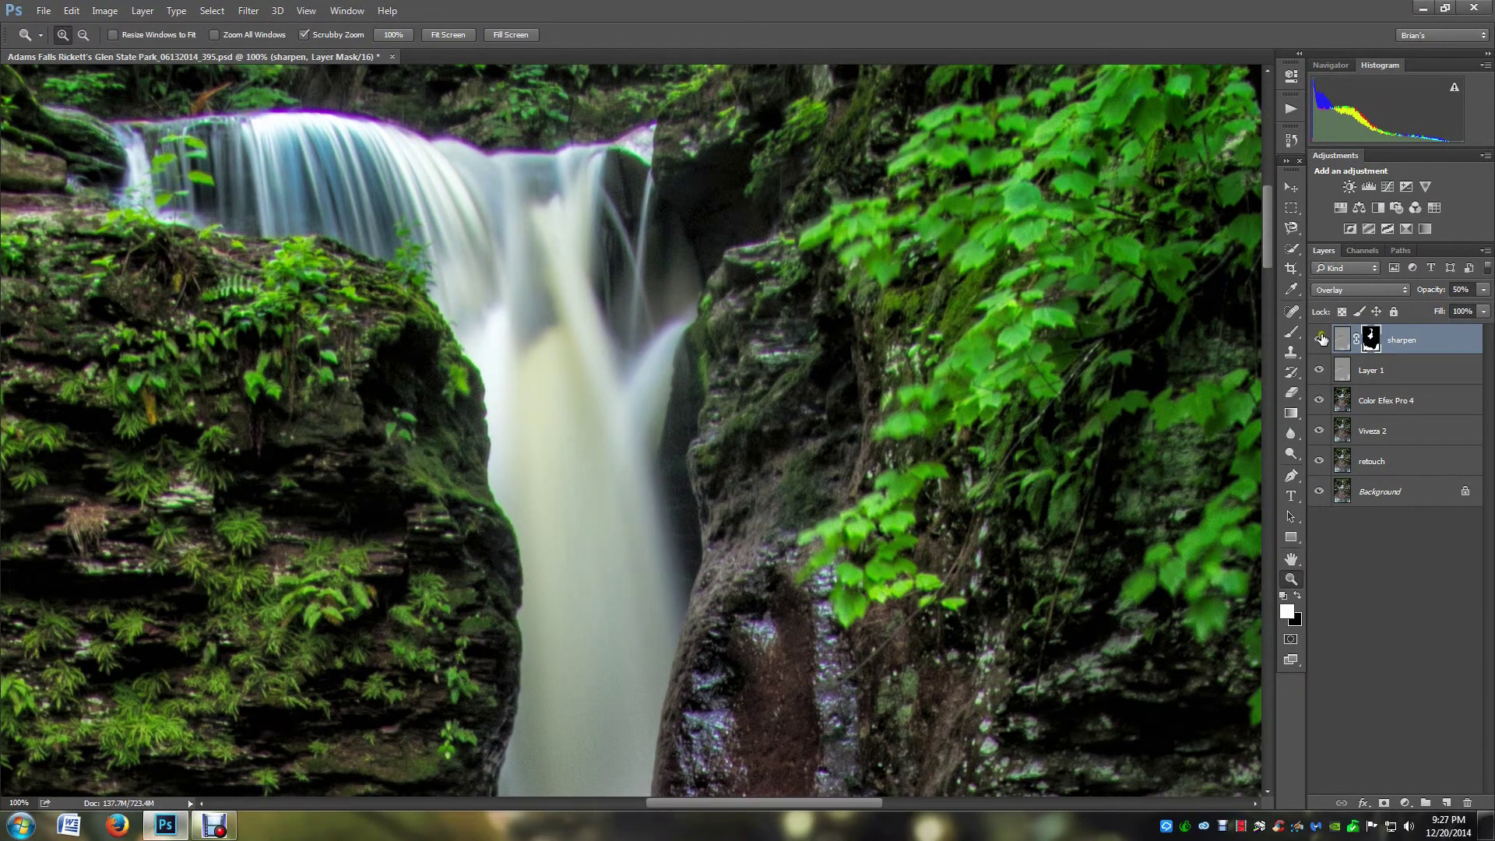
{"action": "left_click", "coordinate": [1323, 341]}
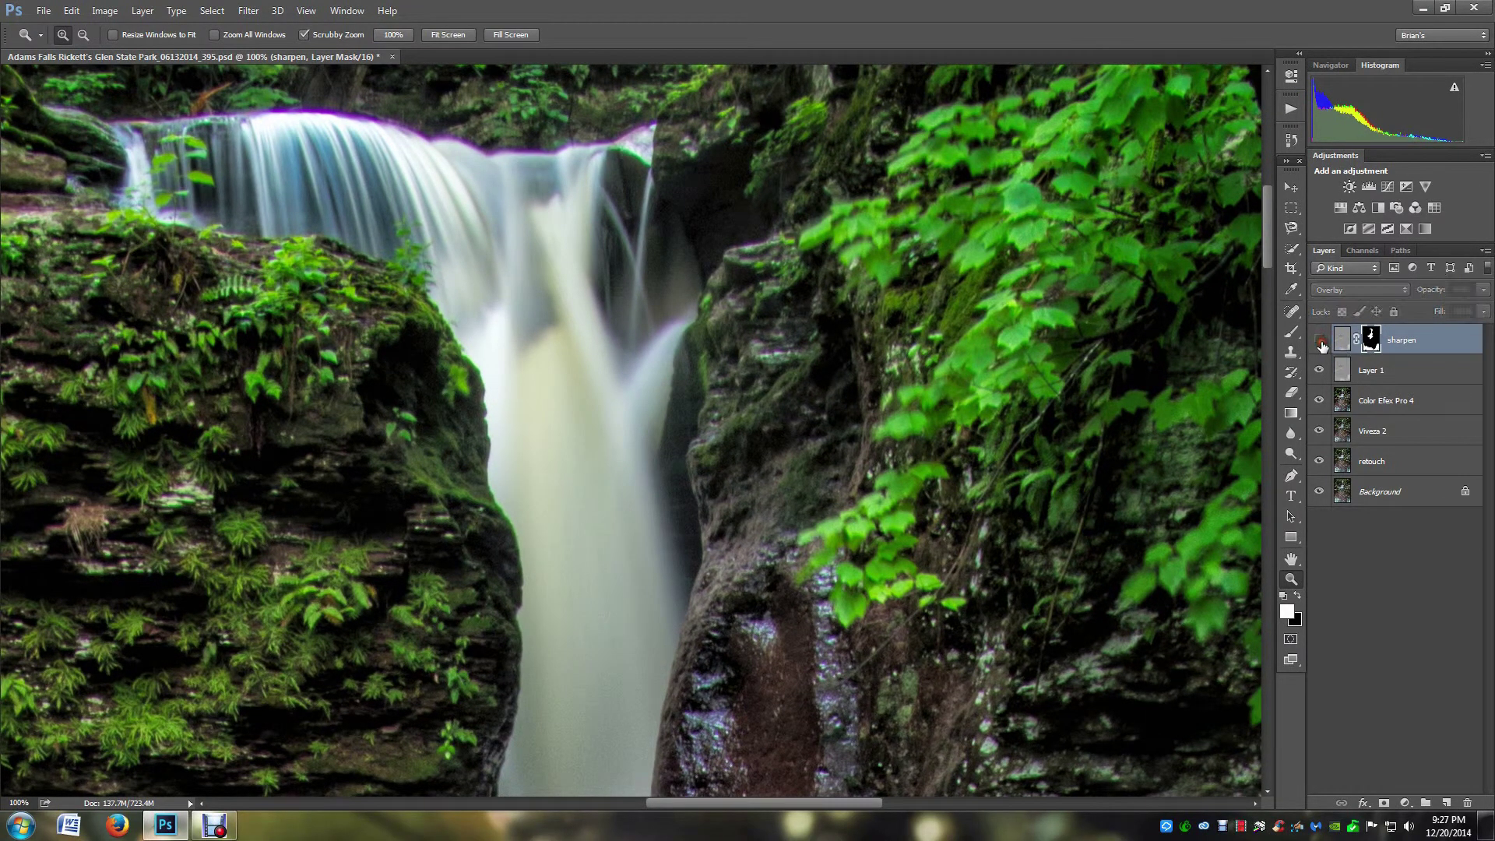
{"action": "left_click", "coordinate": [1320, 343]}
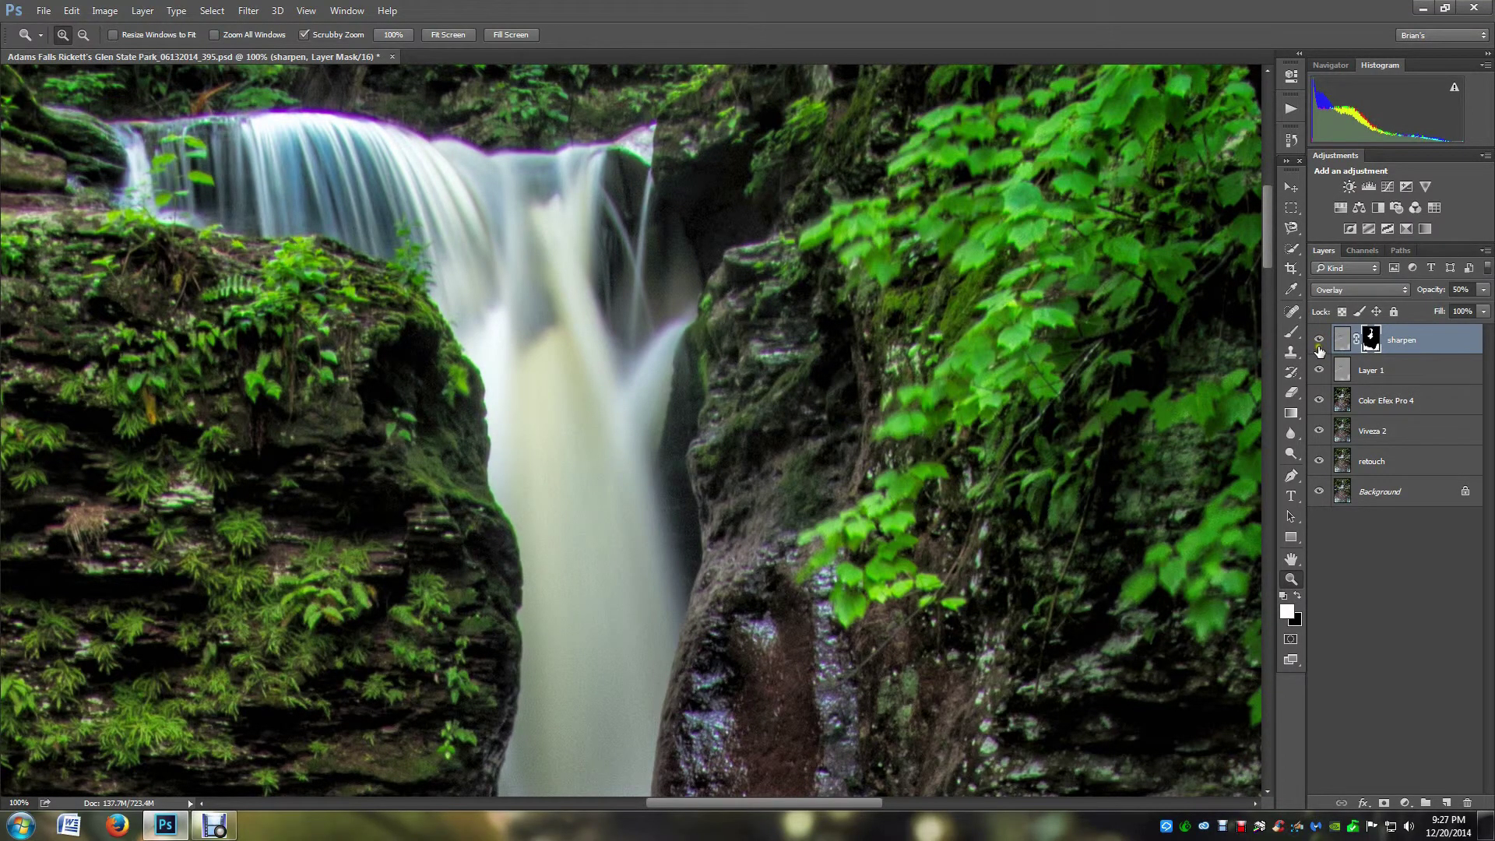
{"action": "mouse_move", "coordinate": [1428, 292]}
{"action": "left_mouse_down"}
{"action": "mouse_move", "coordinate": [1487, 294]}
{"action": "mouse_move", "coordinate": [1437, 292]}
{"action": "left_mouse_up"}
{"action": "left_click", "coordinate": [1362, 516]}
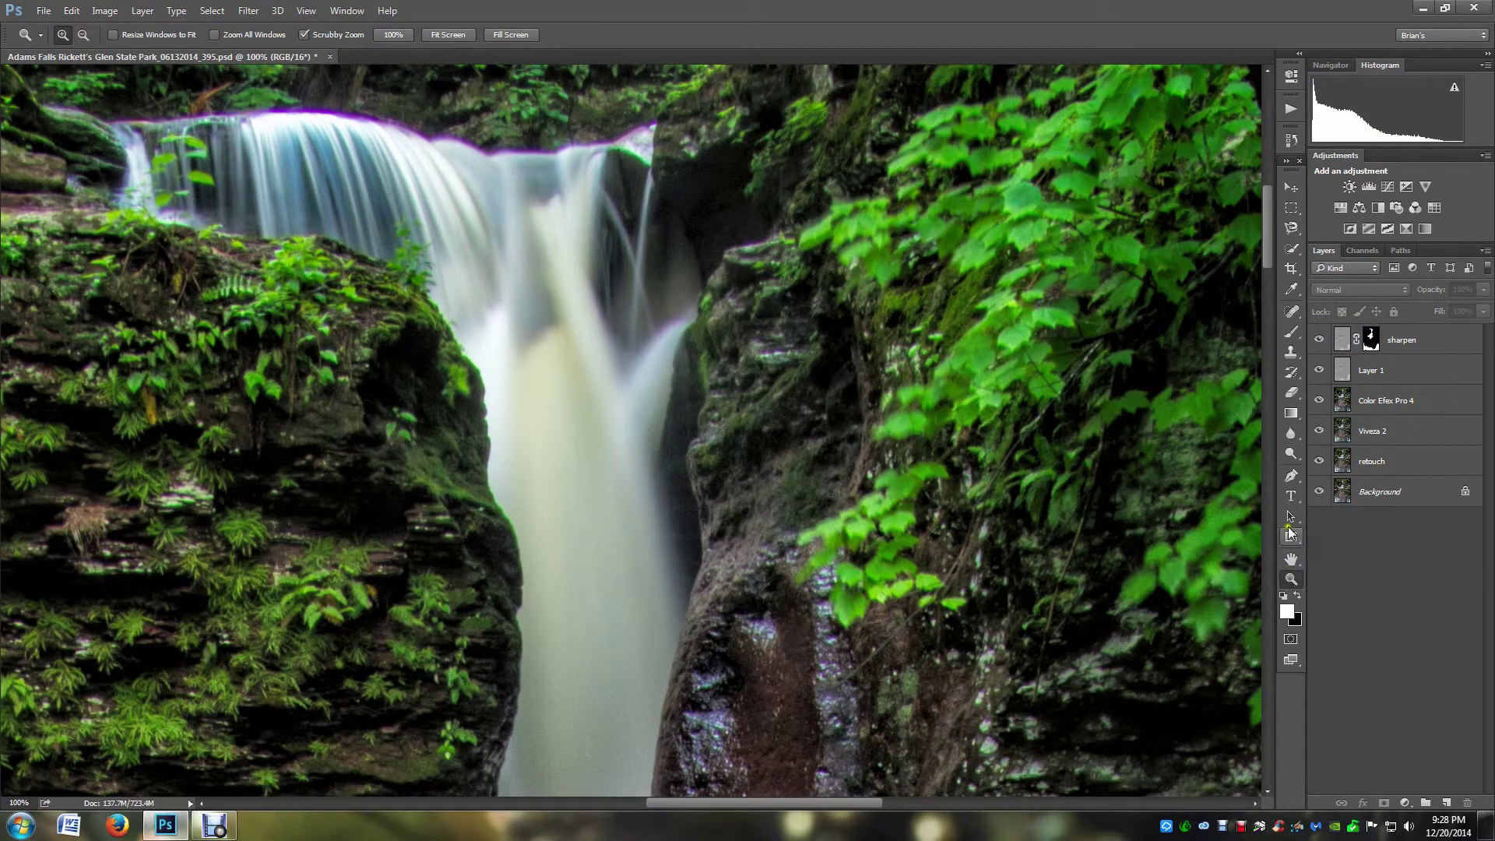
Run the saved Web Use action to flatten the layers, convert the photo to 8-bit and downsize it for the web.
{"action": "double_click", "coordinate": [1291, 559]}
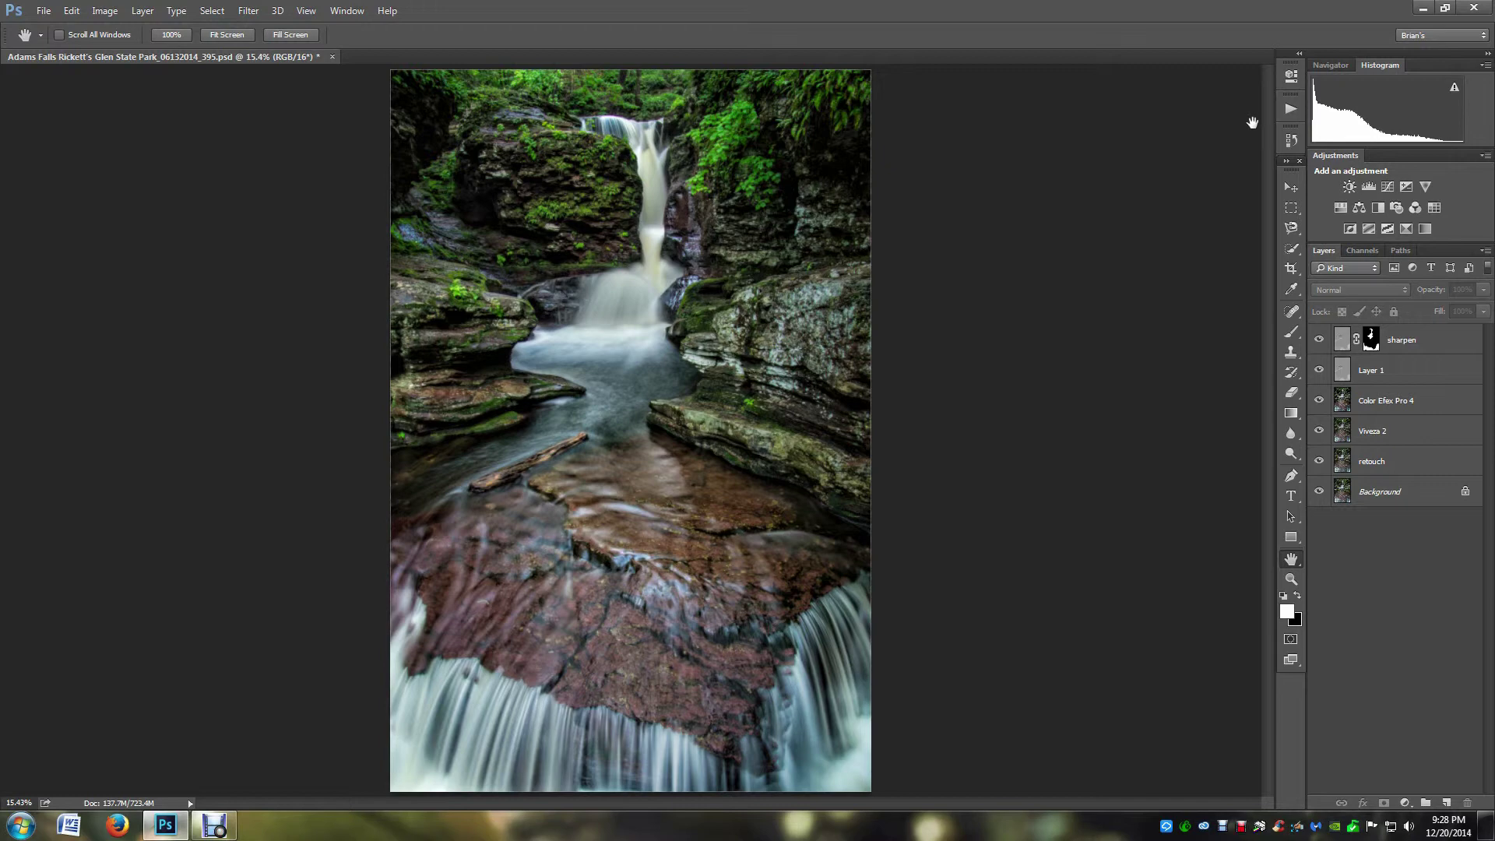
{"action": "left_click", "coordinate": [1290, 110]}
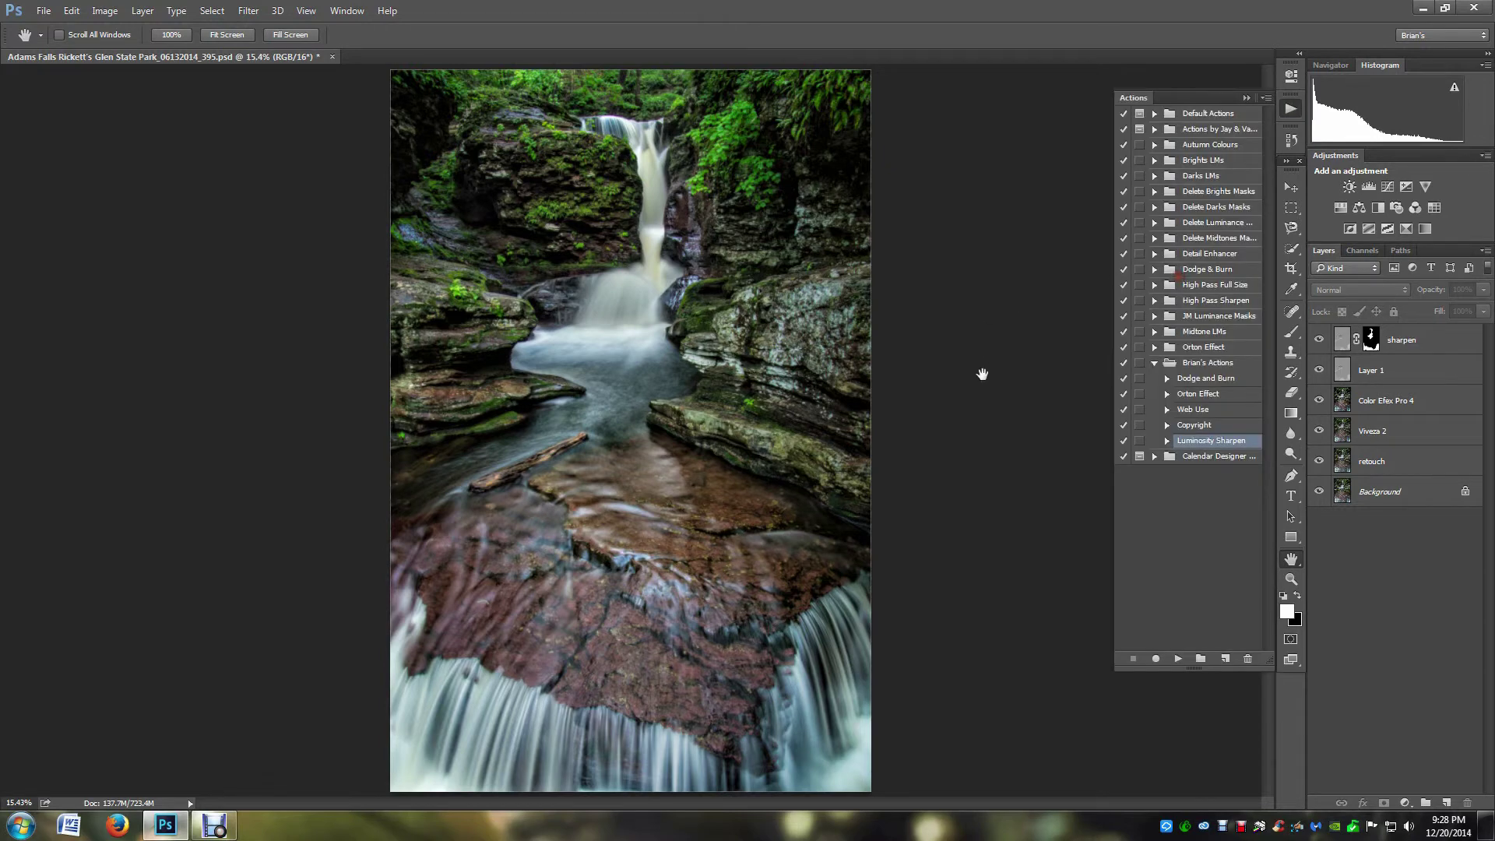
{"action": "left_click", "coordinate": [1195, 410]}
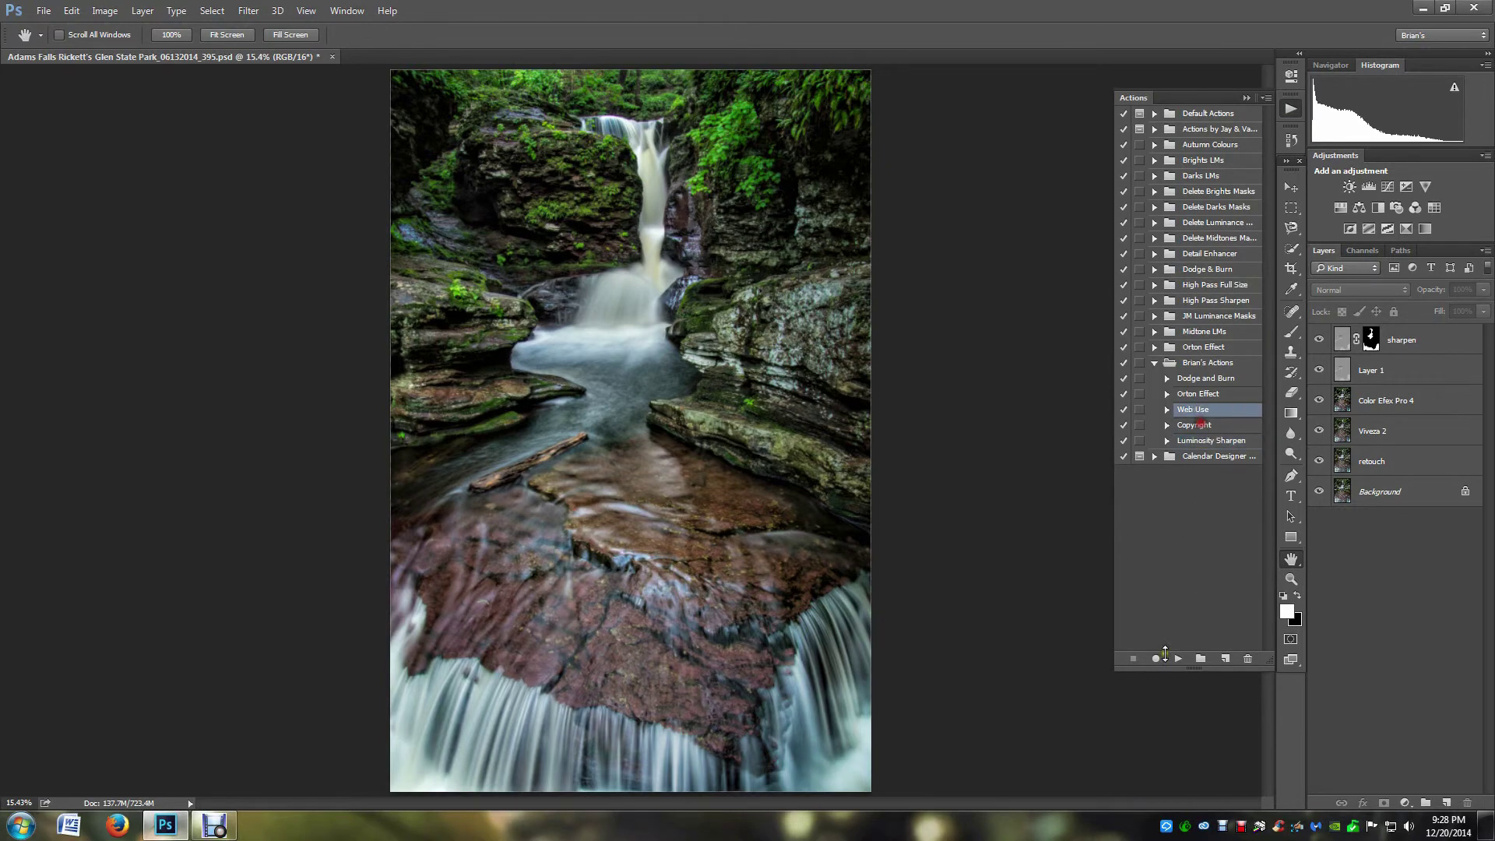
{"action": "left_click", "coordinate": [1178, 659]}
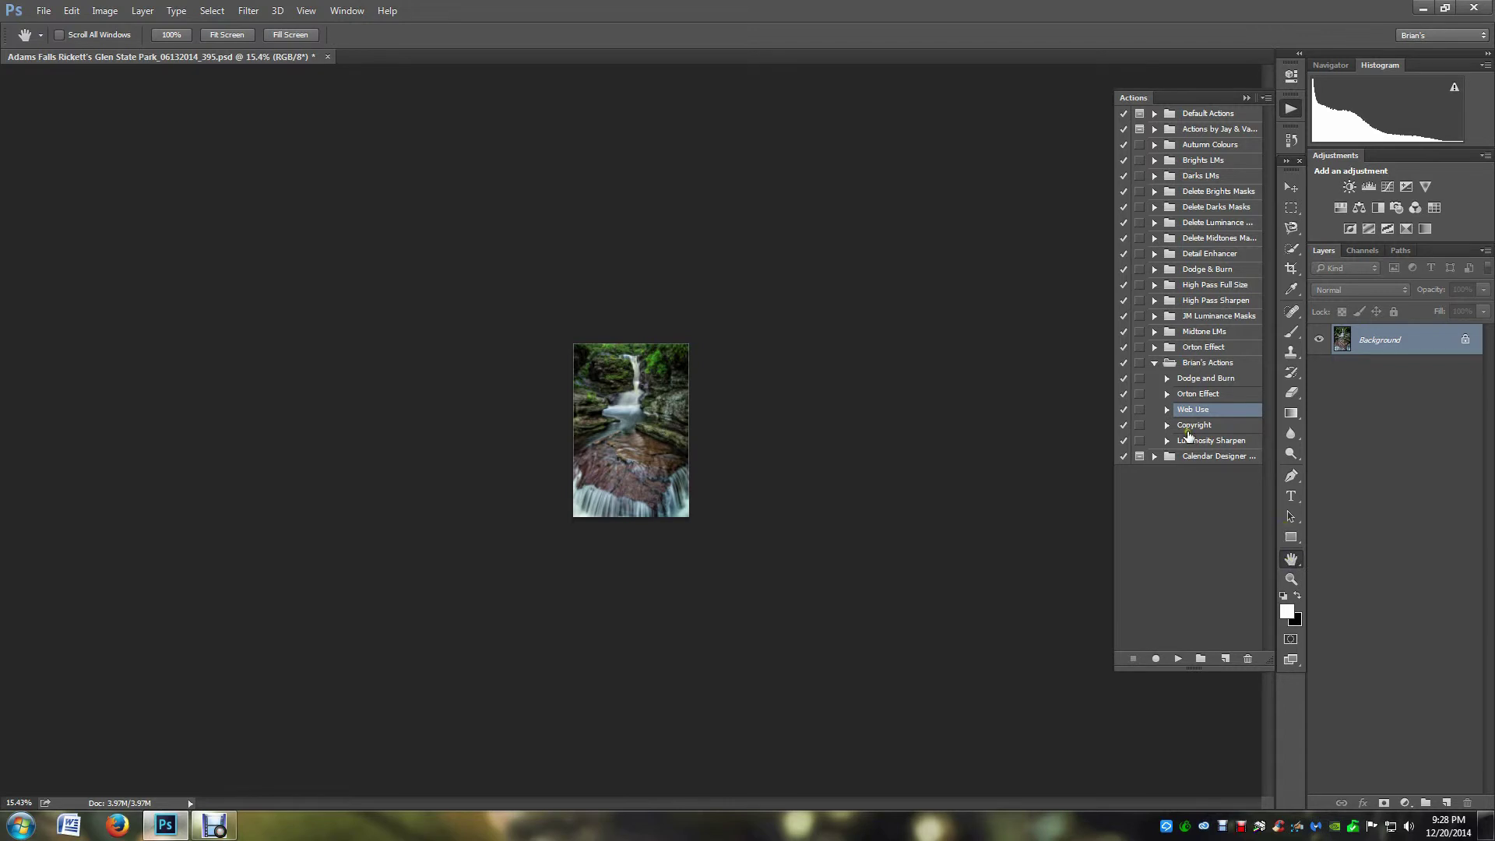
Run the saved Copyright action to add the photographer's copyright text layer at 49% opacity, and collapse the list of actions.
{"action": "left_click", "coordinate": [1197, 425]}
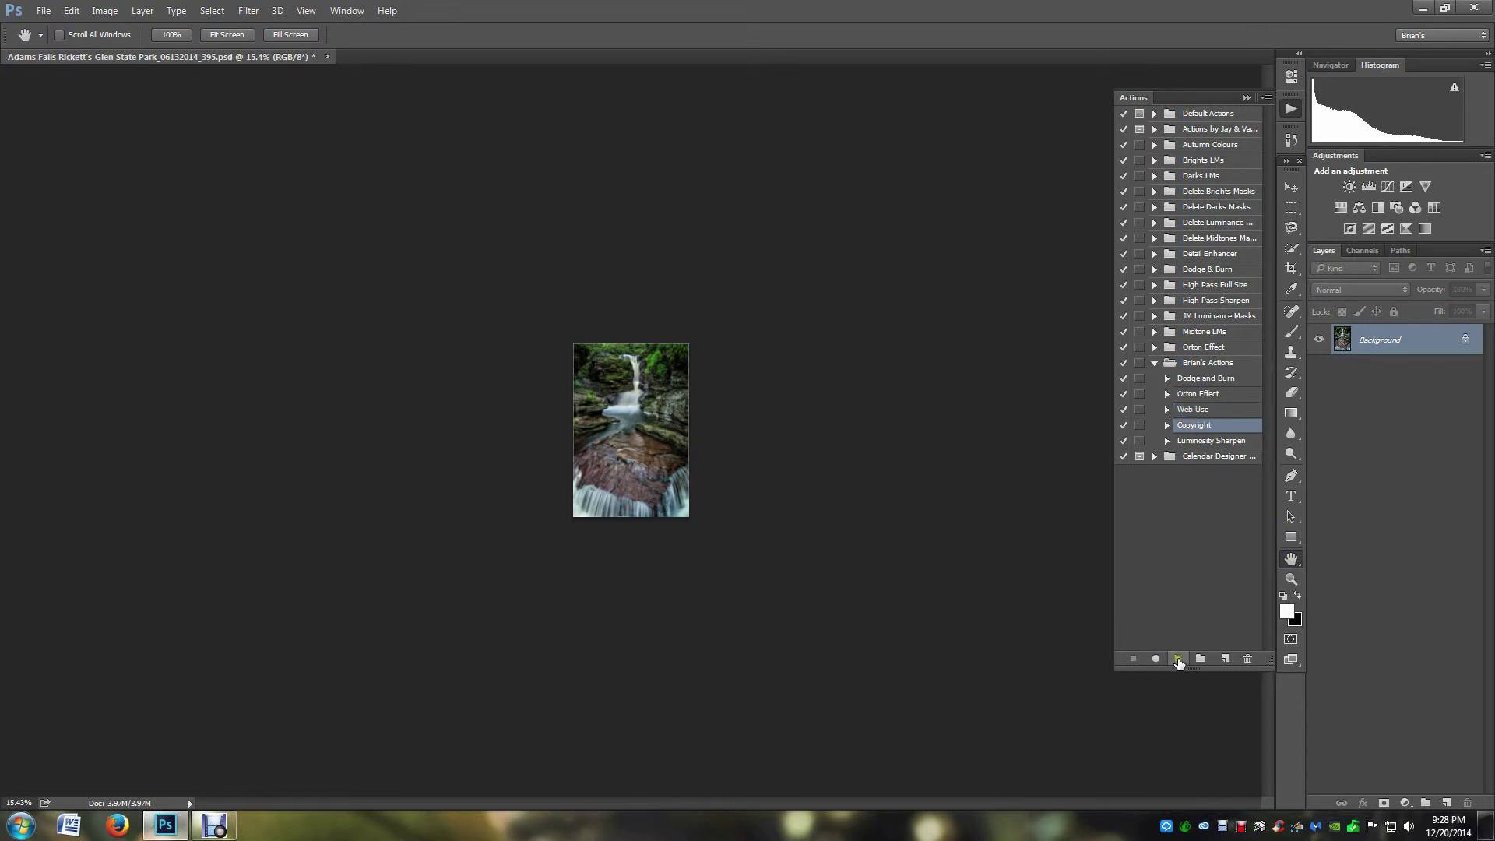
{"action": "left_click", "coordinate": [1180, 660]}
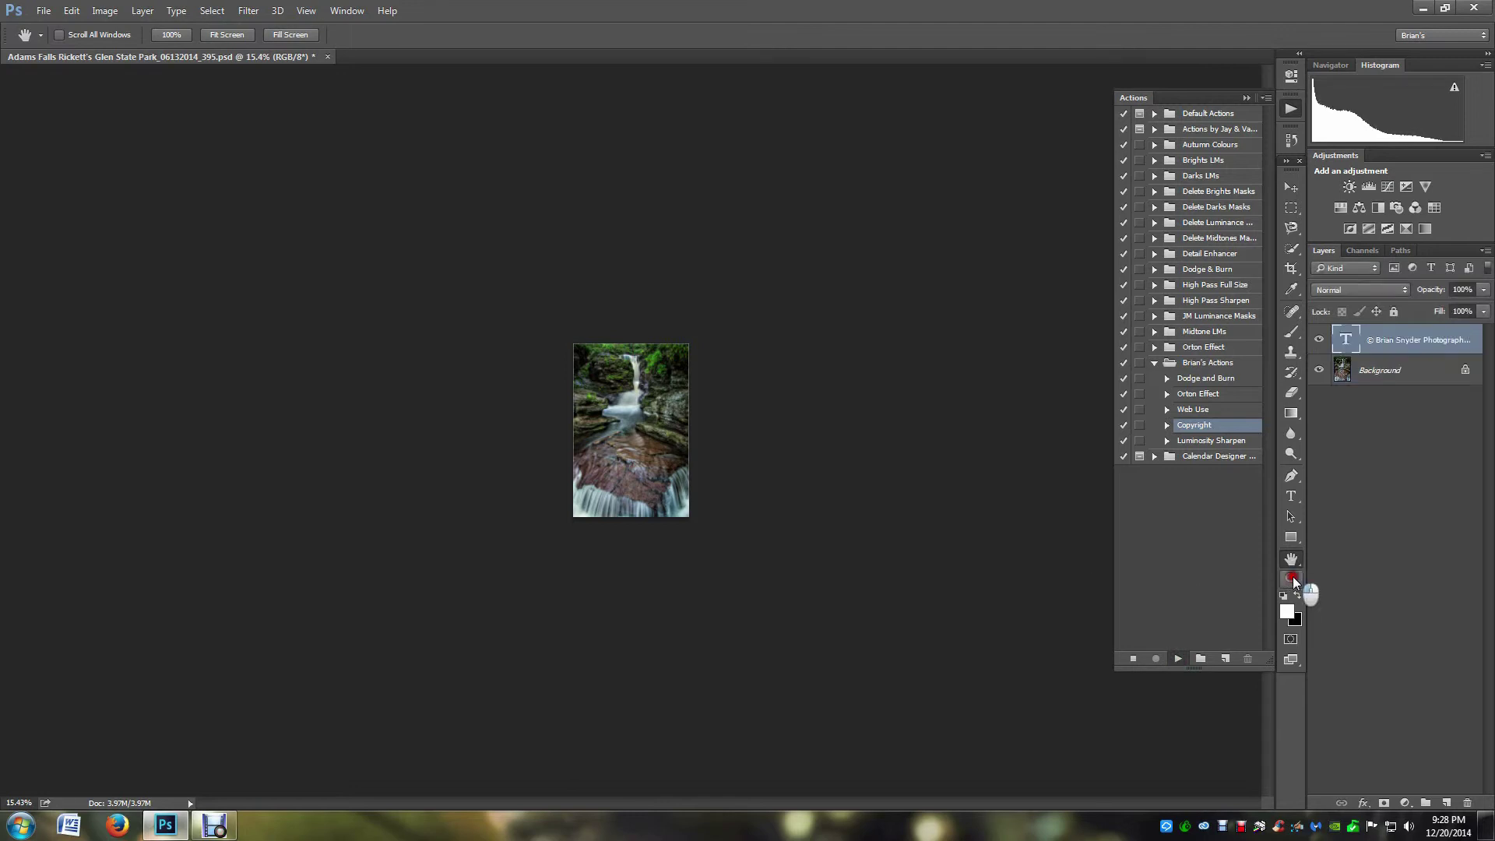
{"action": "double_click", "coordinate": [1293, 558]}
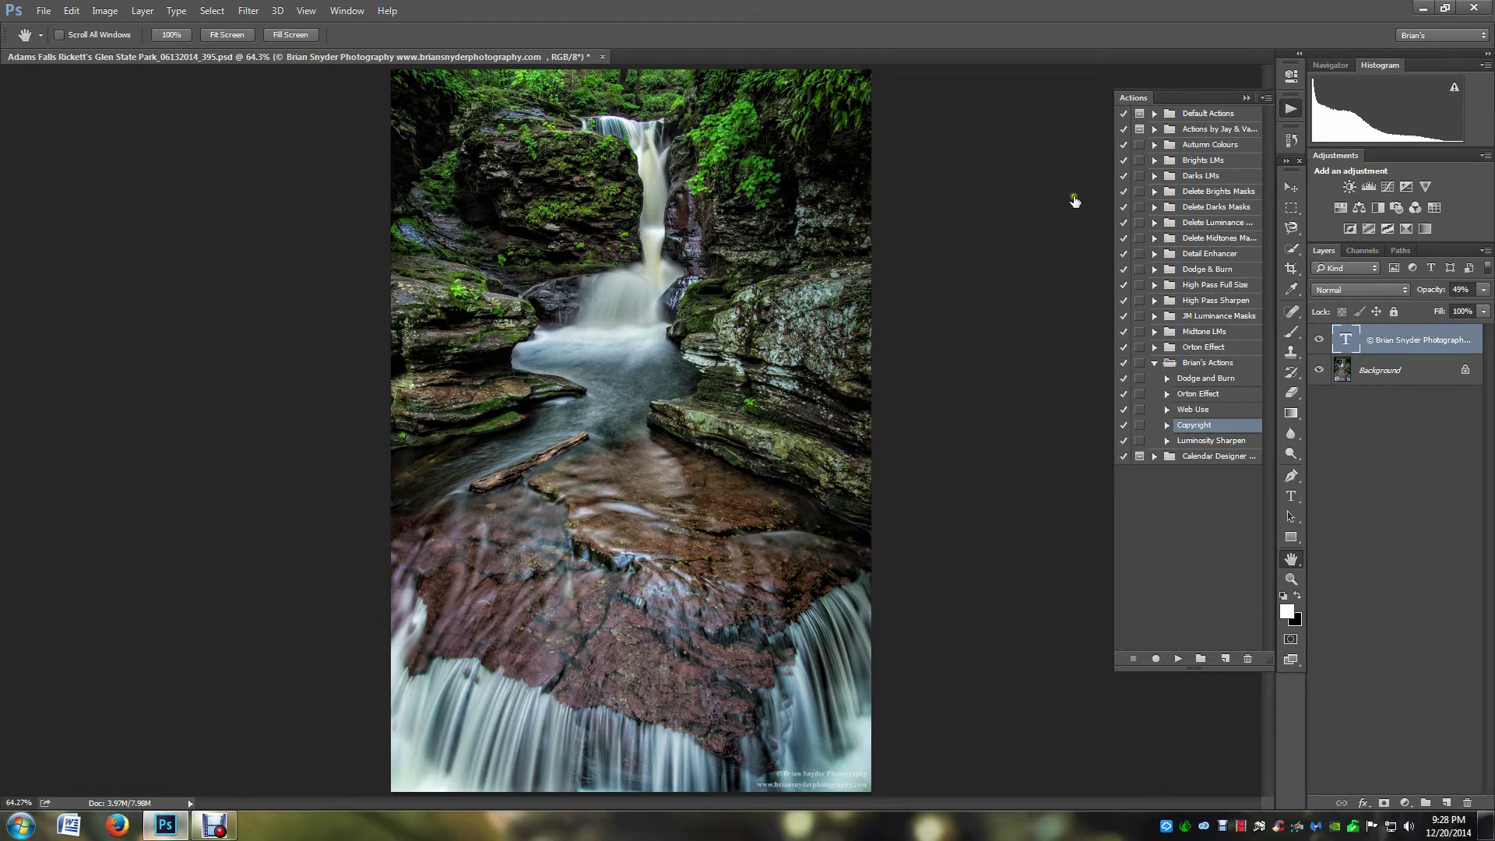
{"action": "left_click", "coordinate": [1246, 97]}
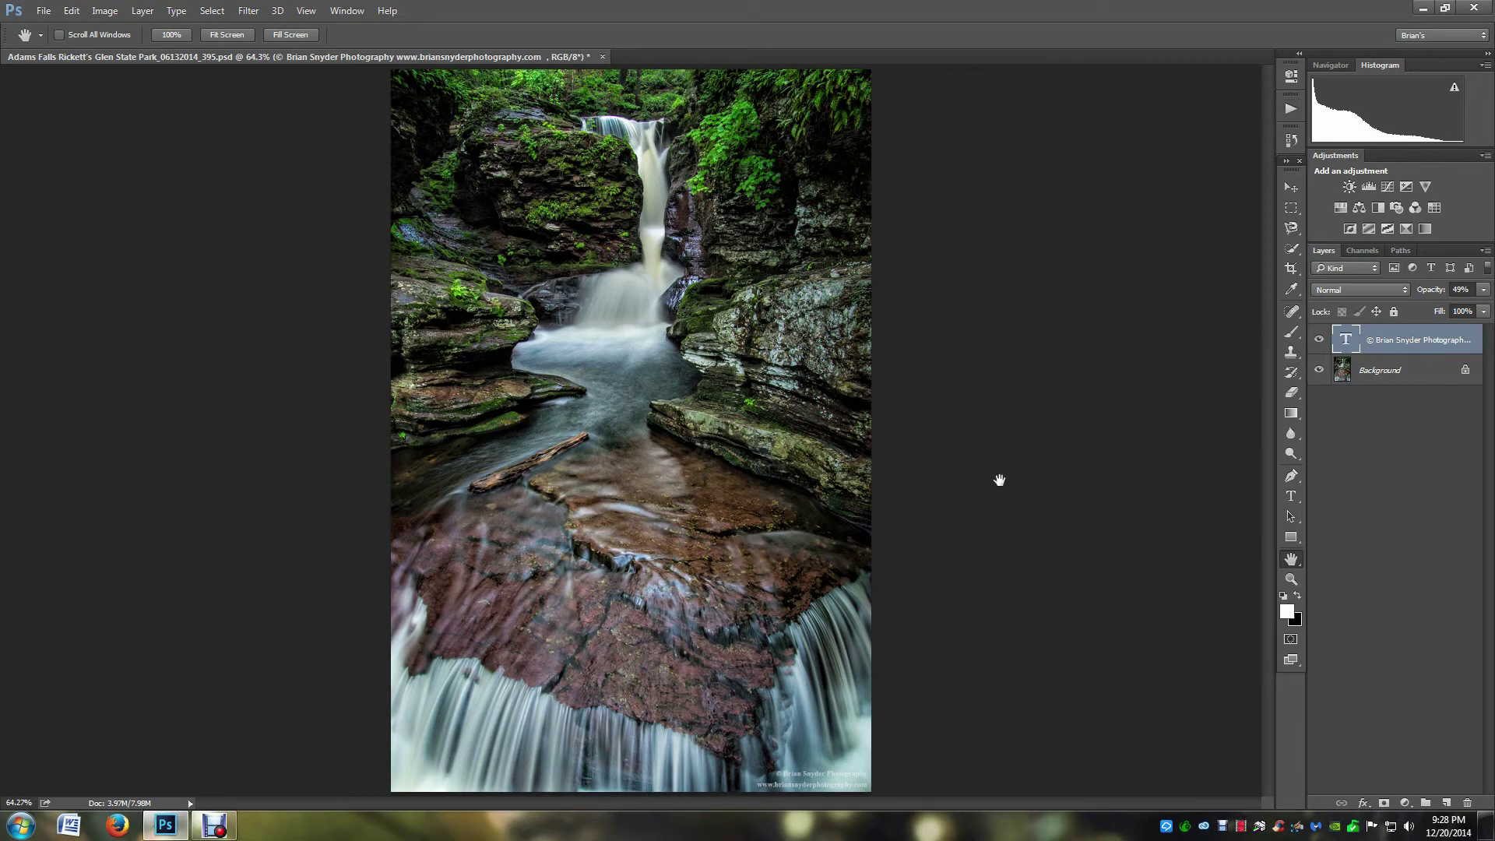